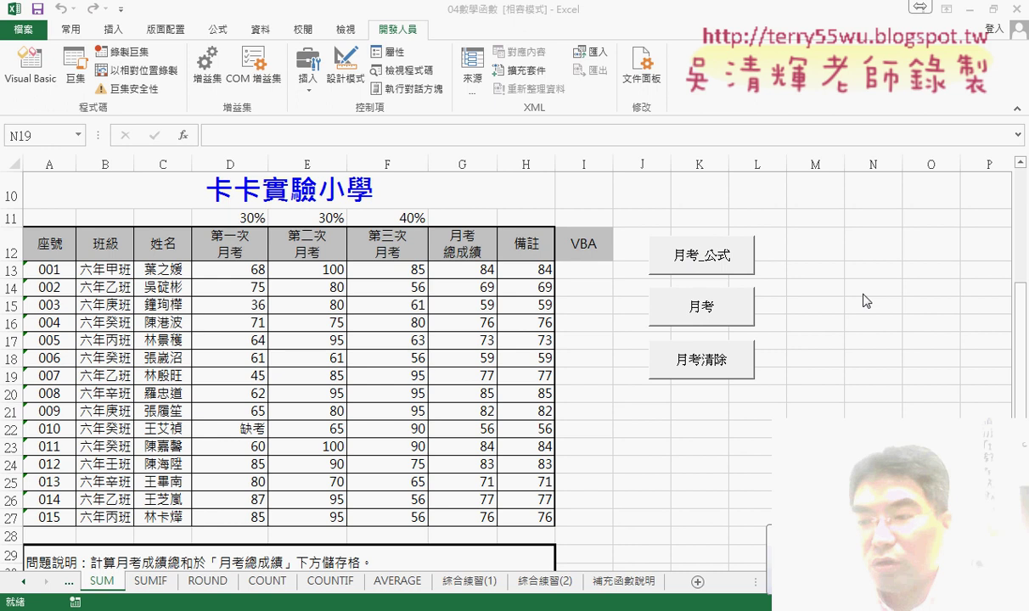
Demo the fill and clear buttons on the VBA column, noting I13 shows 84 but stores 84.4.
{"action": "left_click", "coordinate": [707, 266]}
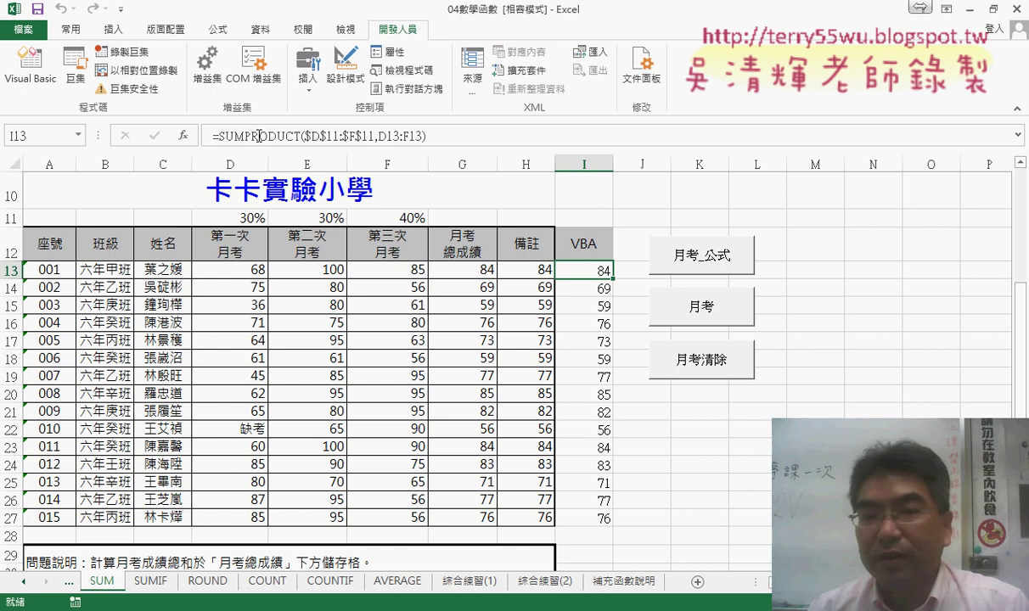
{"action": "left_click", "coordinate": [718, 375]}
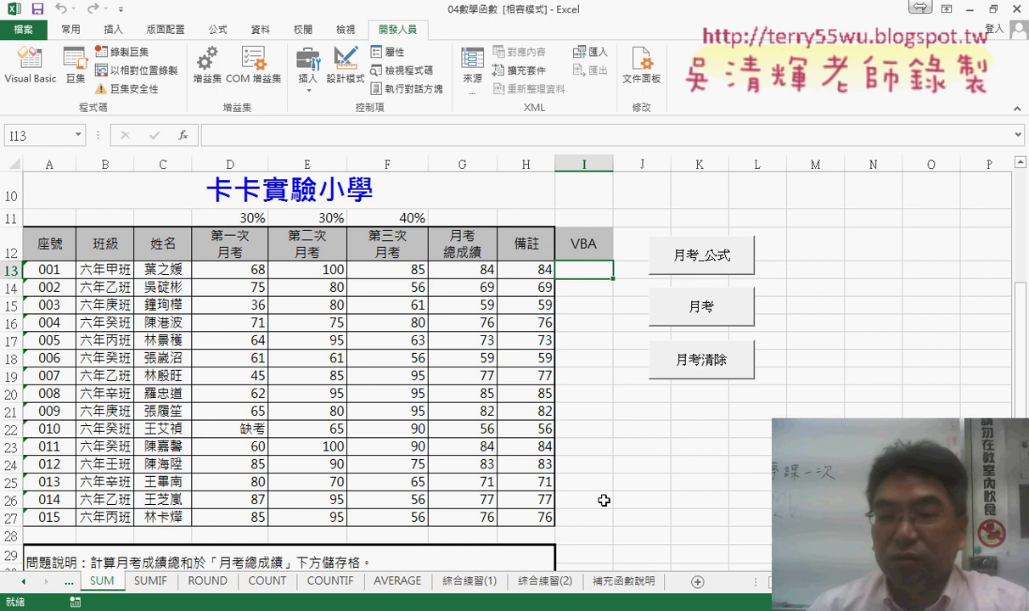
{"action": "left_click", "coordinate": [707, 314]}
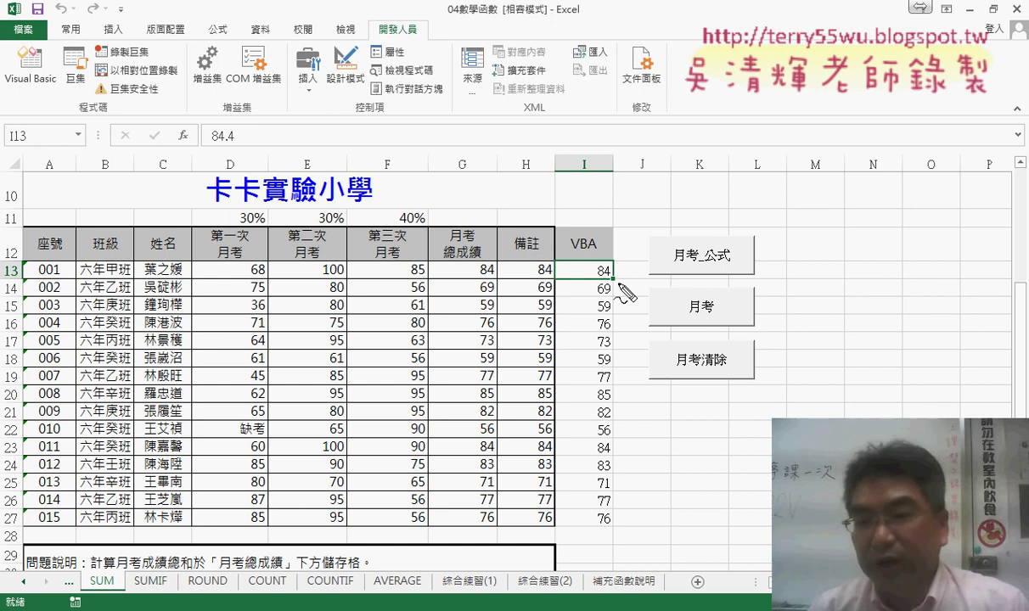
{"action": "left_click_drag", "start_coordinate": [595, 248], "coordinate": [604, 270]}
{"action": "mouse_move", "coordinate": [234, 126]}
{"action": "left_mouse_down"}
{"action": "mouse_move", "coordinate": [201, 136]}
{"action": "mouse_move", "coordinate": [231, 144]}
{"action": "left_mouse_up"}
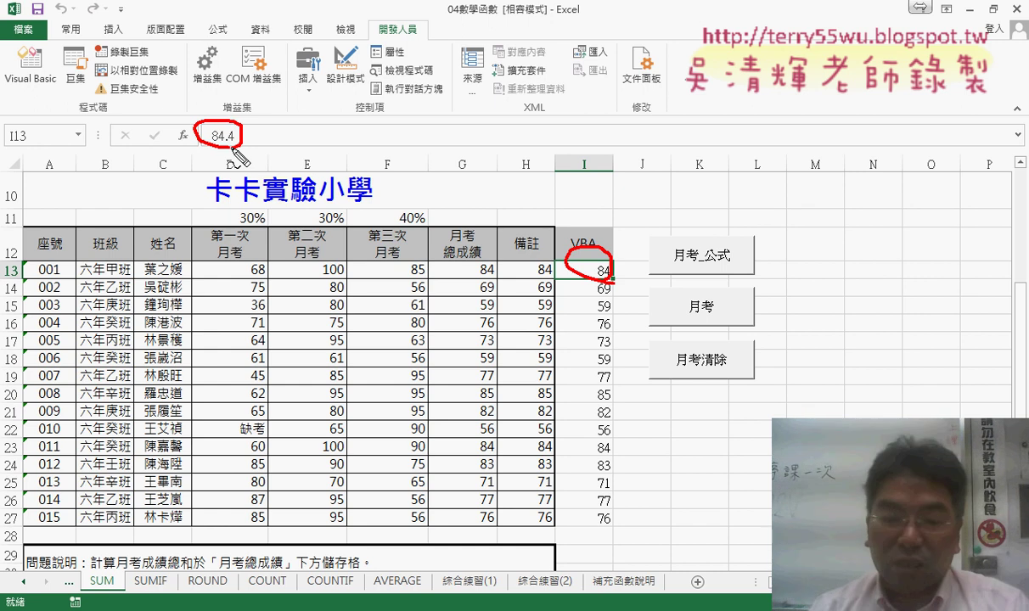
{"action": "key", "text": "Escape"}
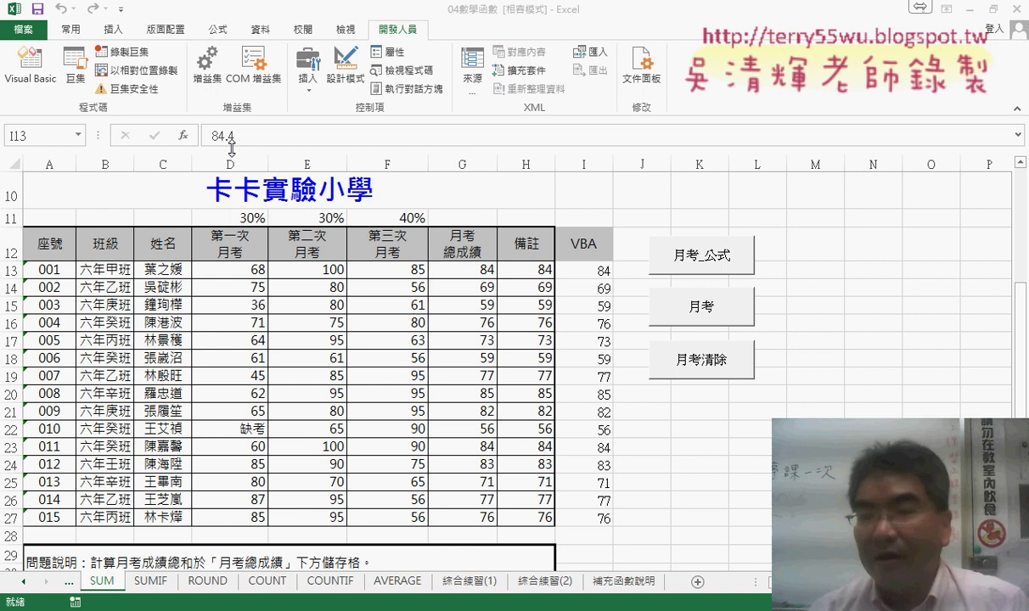
{"action": "left_click", "coordinate": [719, 383]}
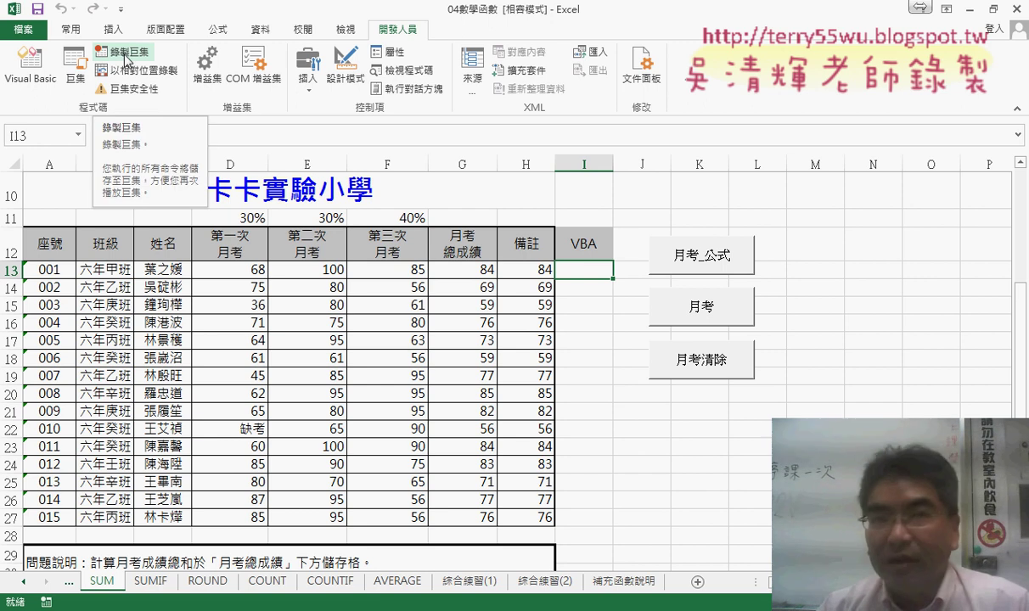
Inspect H13's SUMPRODUCT formula without changing it, then select empty cell M13.
{"action": "left_click", "coordinate": [533, 272]}
{"action": "left_click_drag", "start_coordinate": [413, 136], "coordinate": [227, 150]}
{"action": "key", "text": "ctrl+c"}
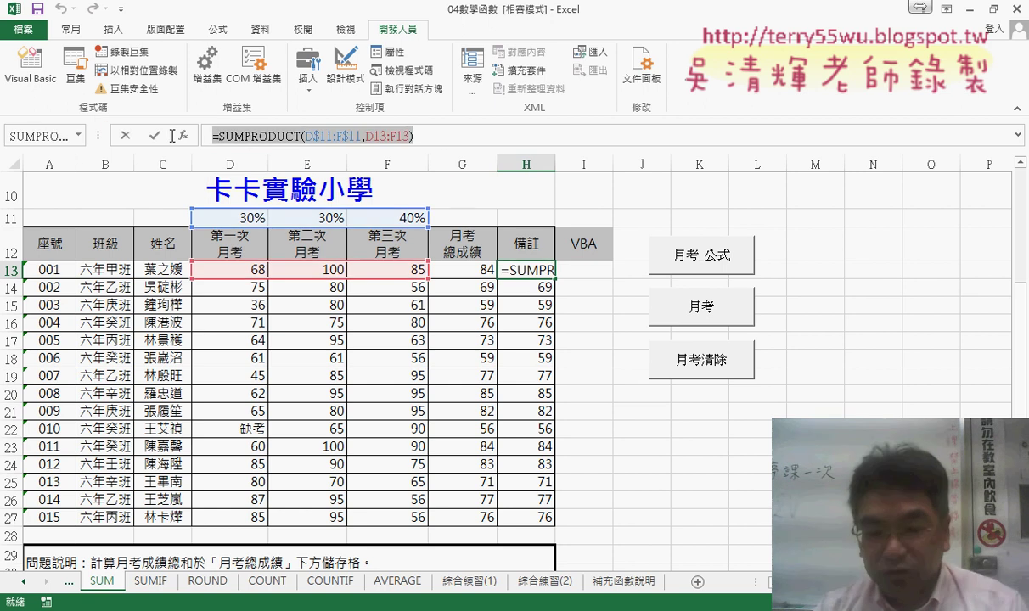
{"action": "left_click", "coordinate": [125, 135]}
{"action": "left_click", "coordinate": [586, 268]}
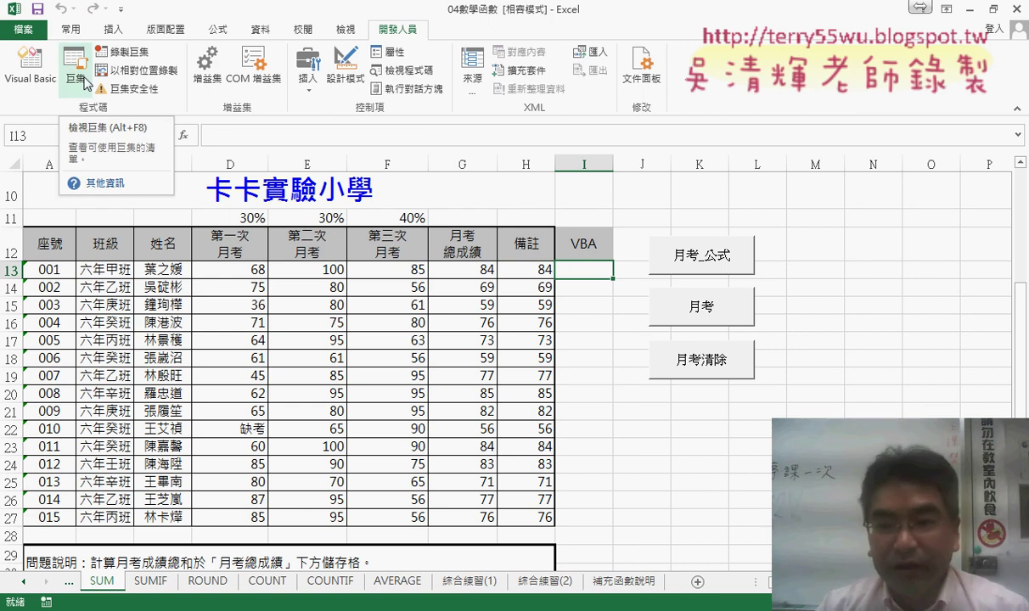
{"action": "left_click", "coordinate": [811, 270]}
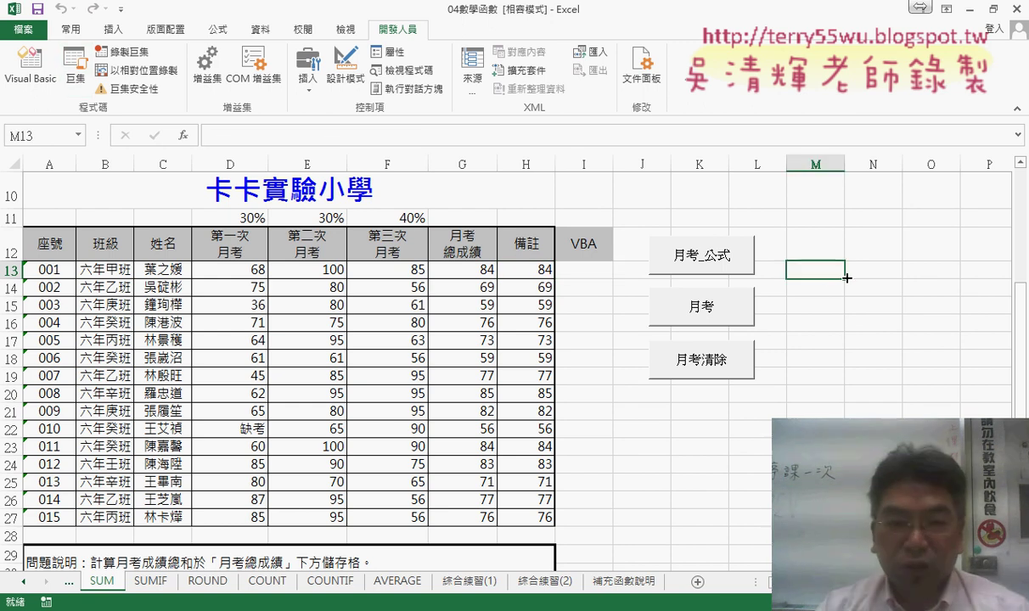
Rename the default macro 巨集1 to 月考_巨集, stored in This Workbook, and start recording.
{"action": "left_click", "coordinate": [123, 52]}
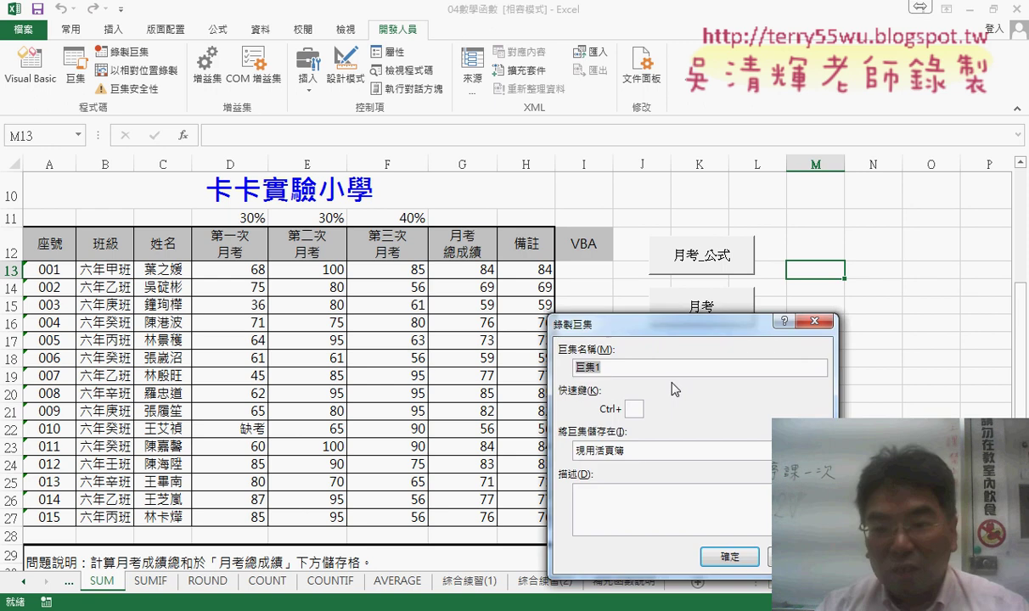
{"action": "mouse_move", "coordinate": [597, 324]}
{"action": "left_mouse_down"}
{"action": "mouse_move", "coordinate": [652, 257]}
{"action": "mouse_move", "coordinate": [672, 319]}
{"action": "left_mouse_up"}
{"action": "left_click", "coordinate": [659, 339]}
{"action": "key", "text": "BackSpace"}
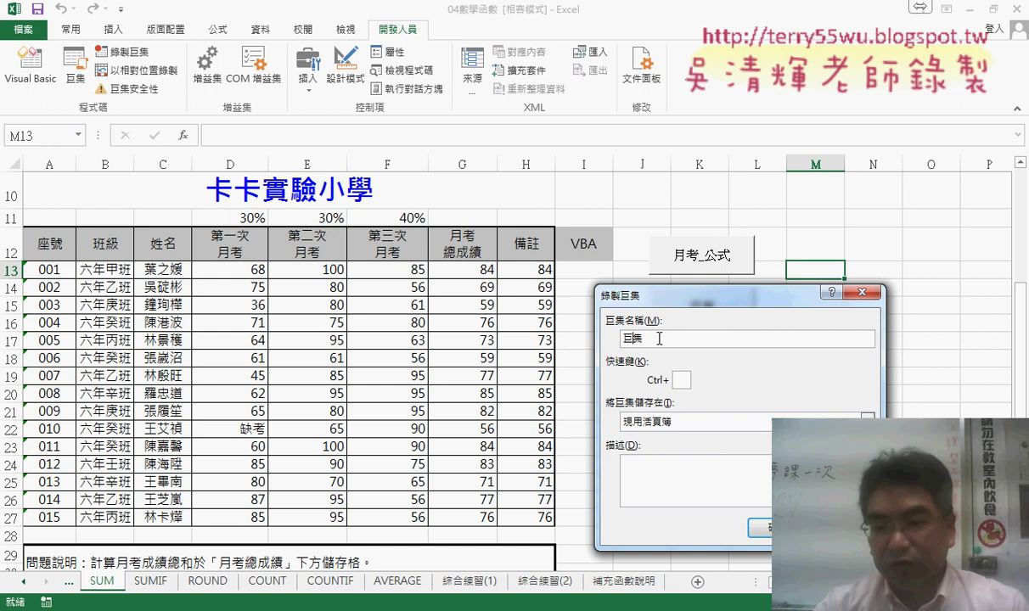
{"action": "key", "text": "Home"}
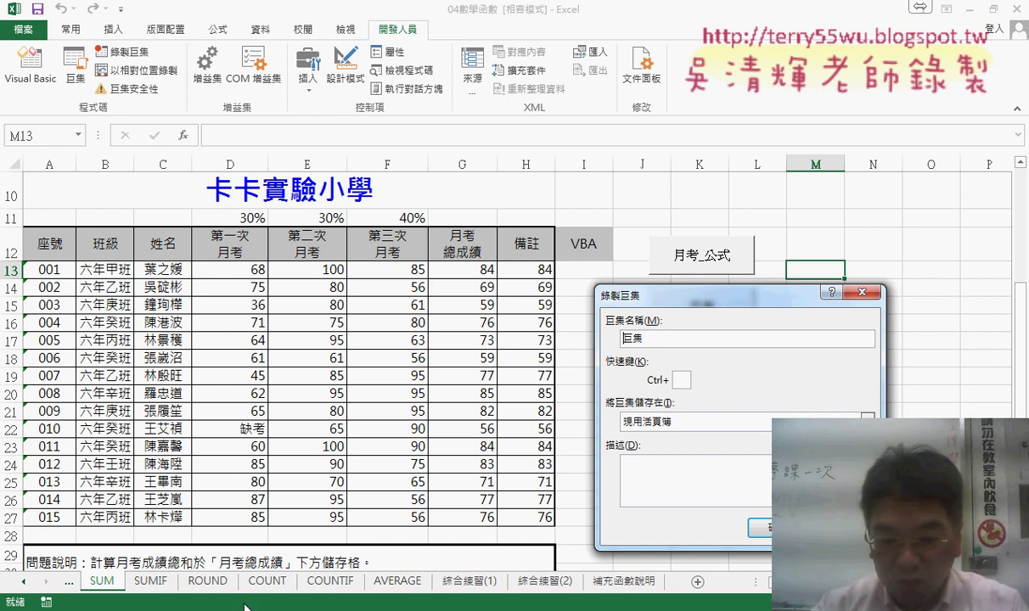
{"action": "type", "text": "月考"}
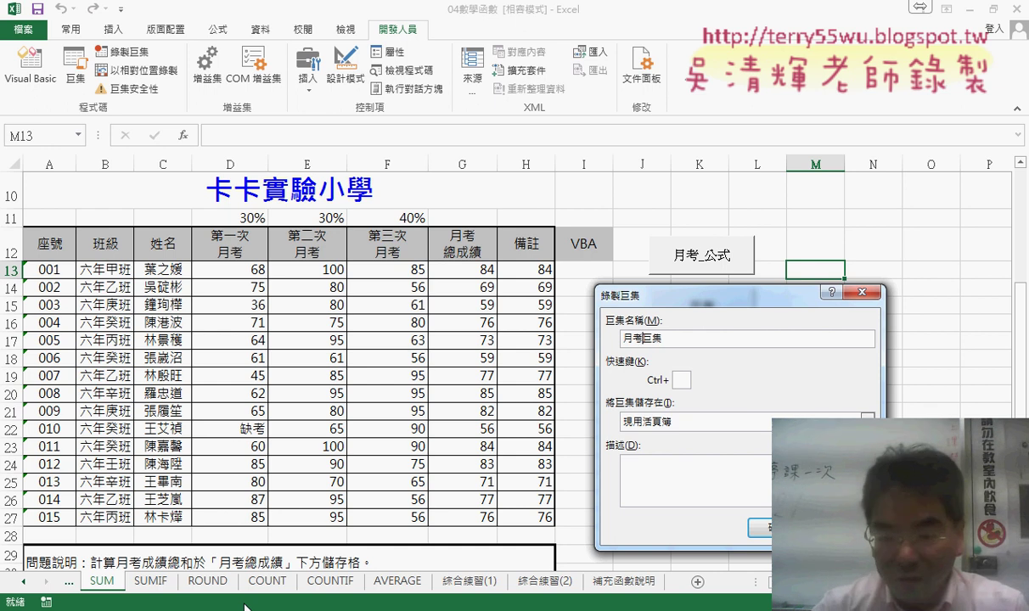
{"action": "type", "text": "_"}
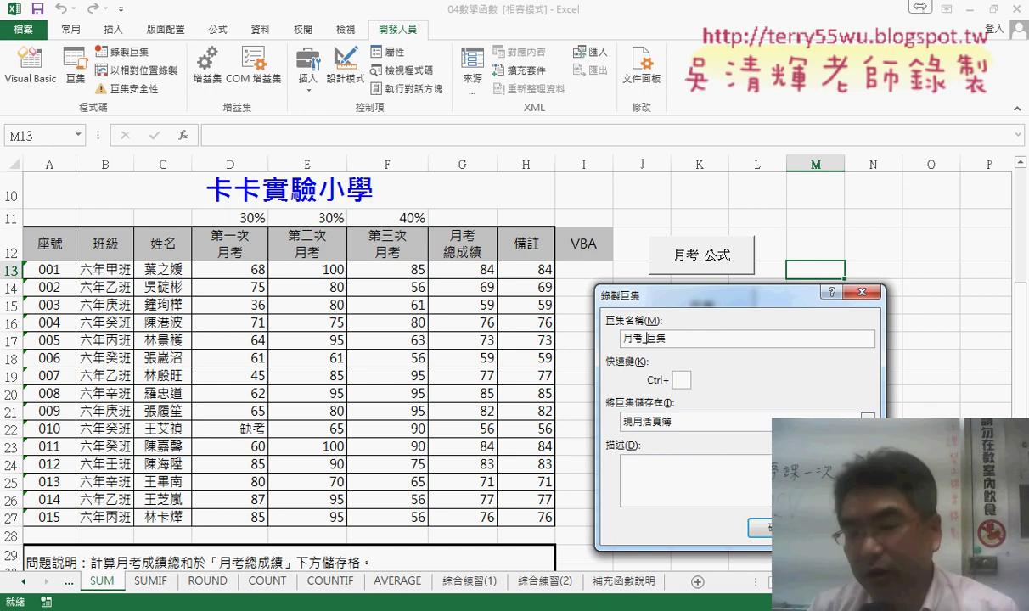
{"action": "key", "text": "Return"}
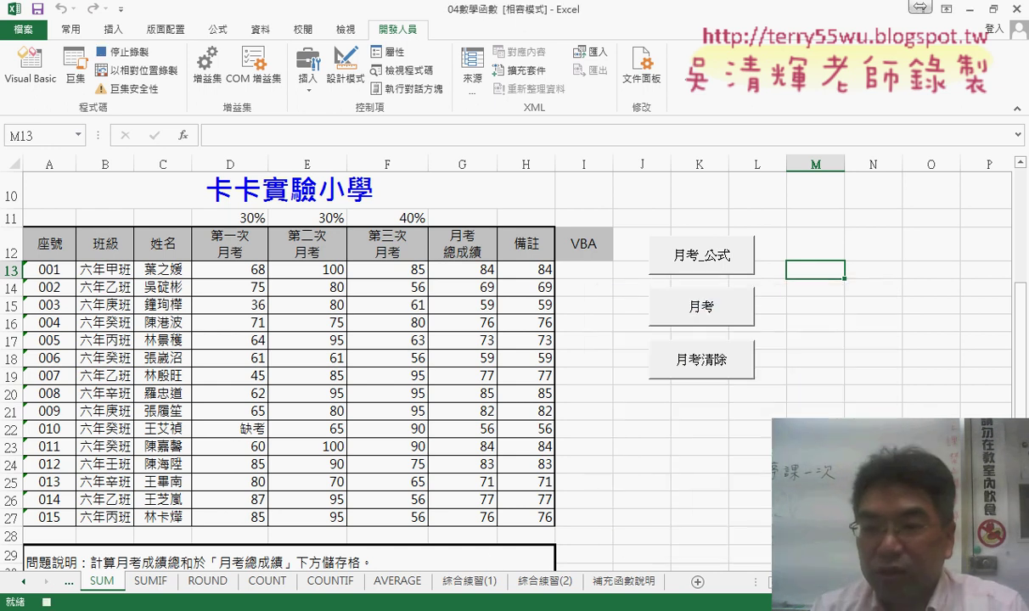
Enter =SUMPRODUCT(D$11:F$11,D13:F13) in I13, fill it down to I27, and stop recording.
{"action": "left_click", "coordinate": [590, 275]}
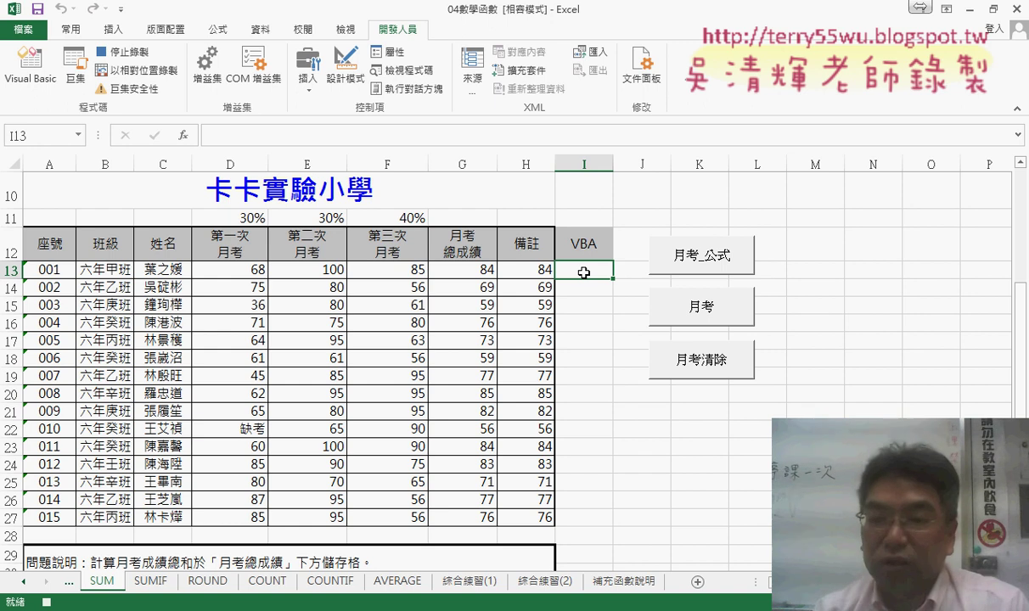
{"action": "left_click", "coordinate": [404, 140]}
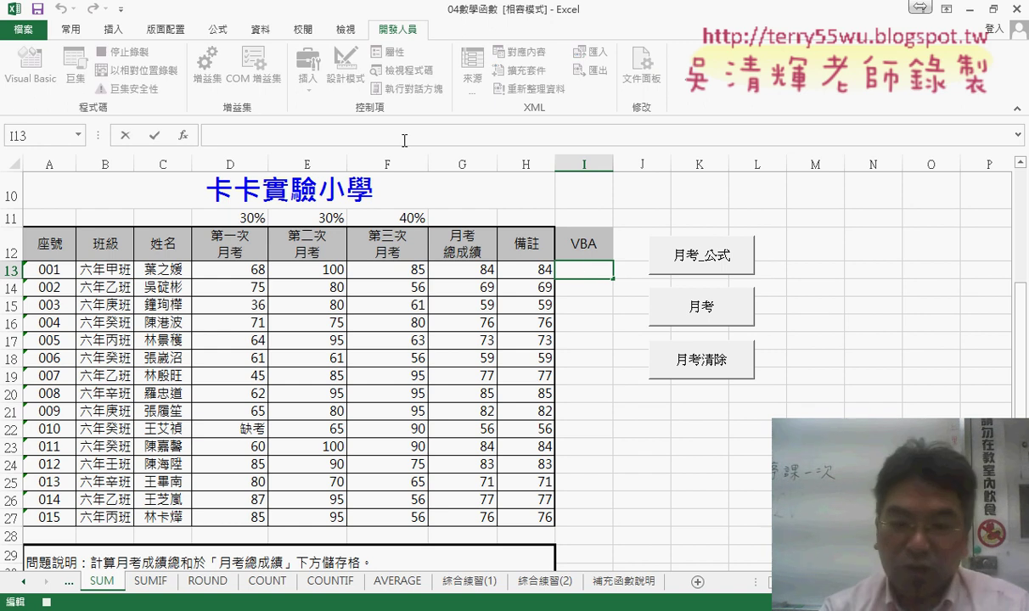
{"action": "key", "text": "ctrl+v"}
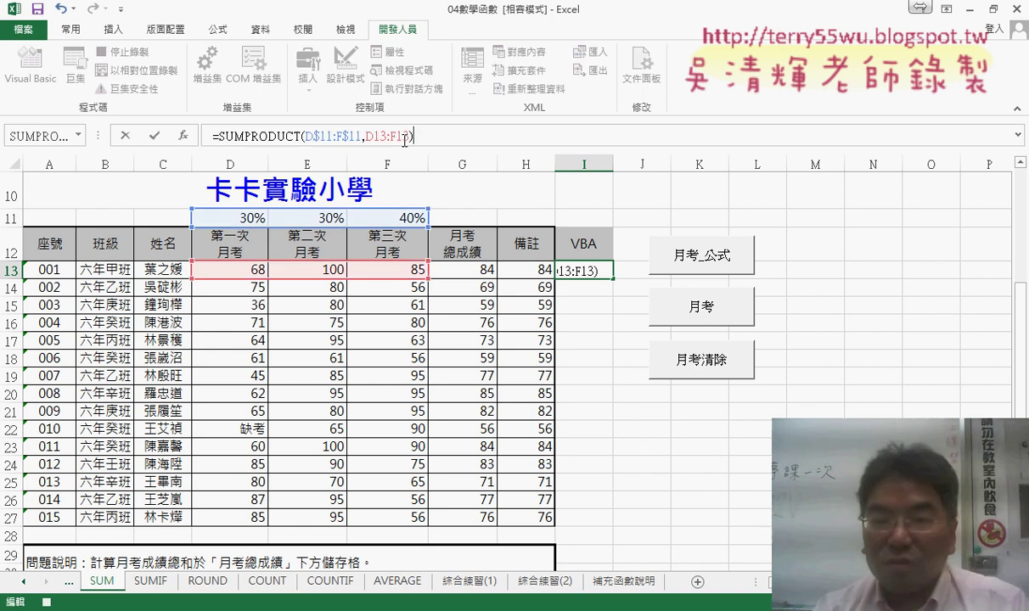
{"action": "left_click", "coordinate": [156, 137]}
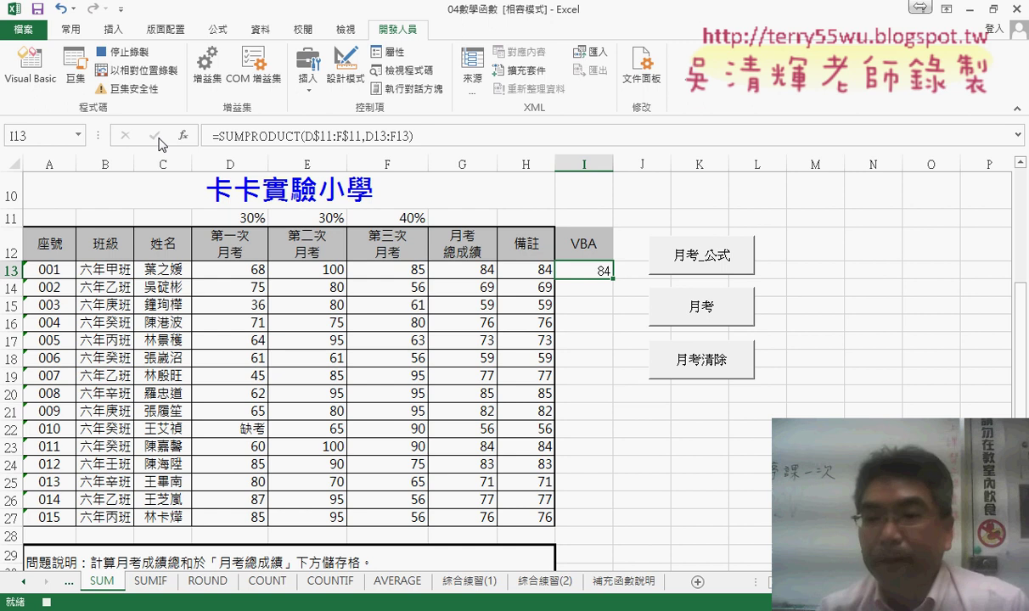
{"action": "left_click_drag", "start_coordinate": [613, 279], "coordinate": [606, 528]}
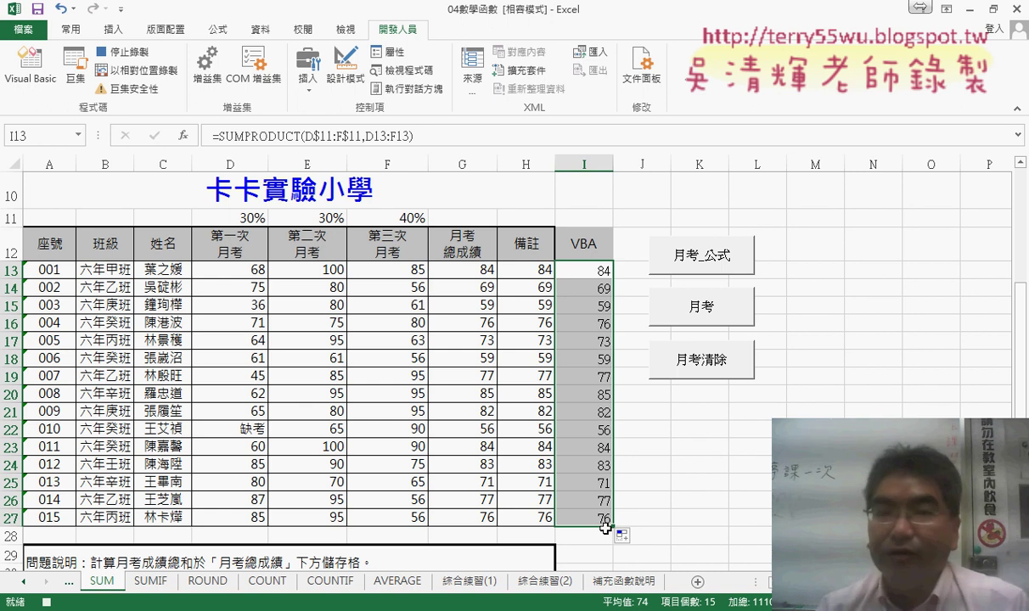
{"action": "left_click", "coordinate": [108, 57]}
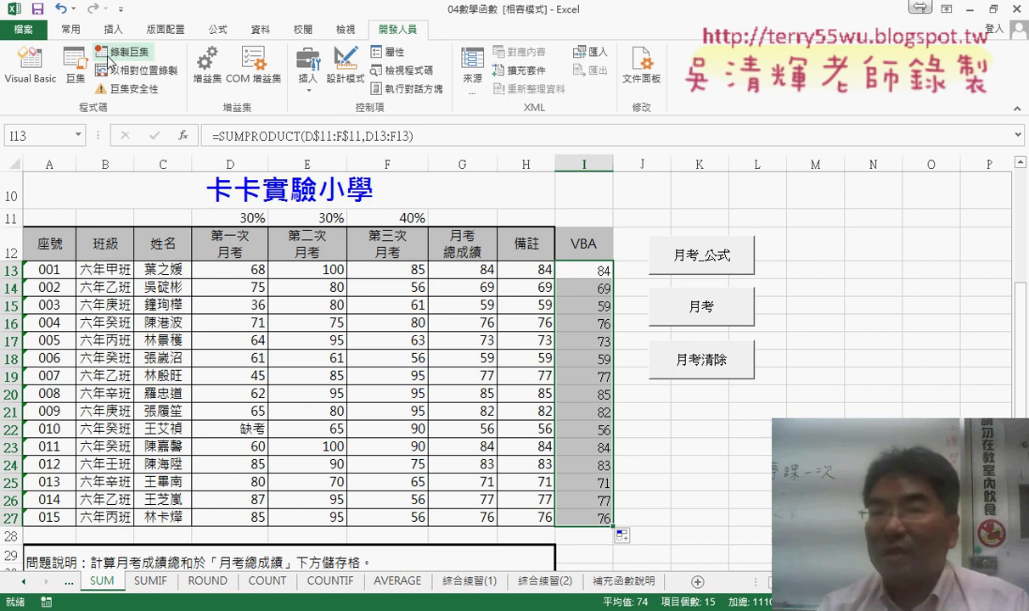
Look up 月考_巨集 in the Macro list, close the list, and clear the VBA column totals.
{"action": "left_click", "coordinate": [75, 66]}
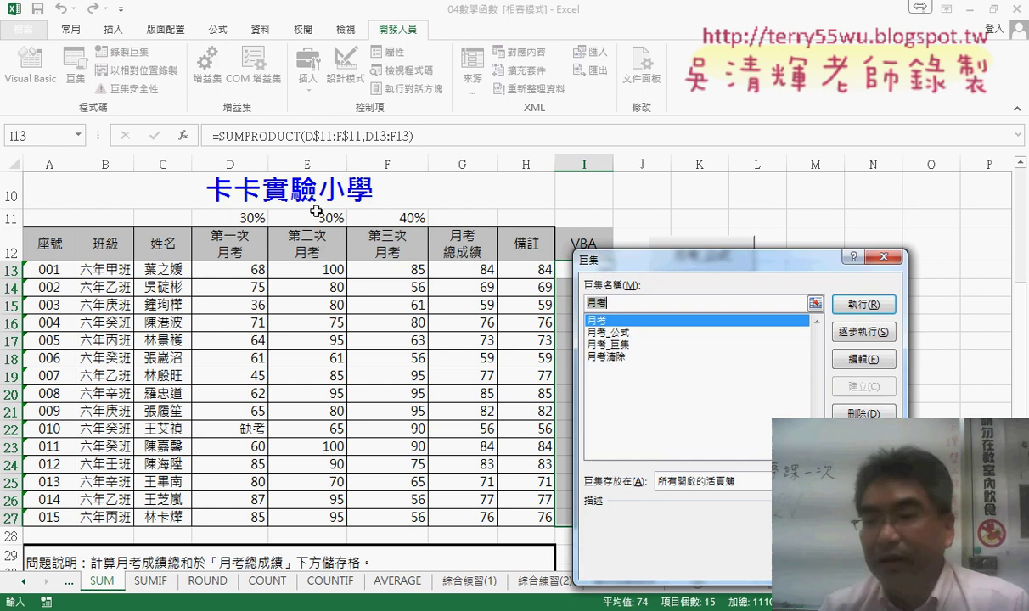
{"action": "left_click", "coordinate": [613, 344]}
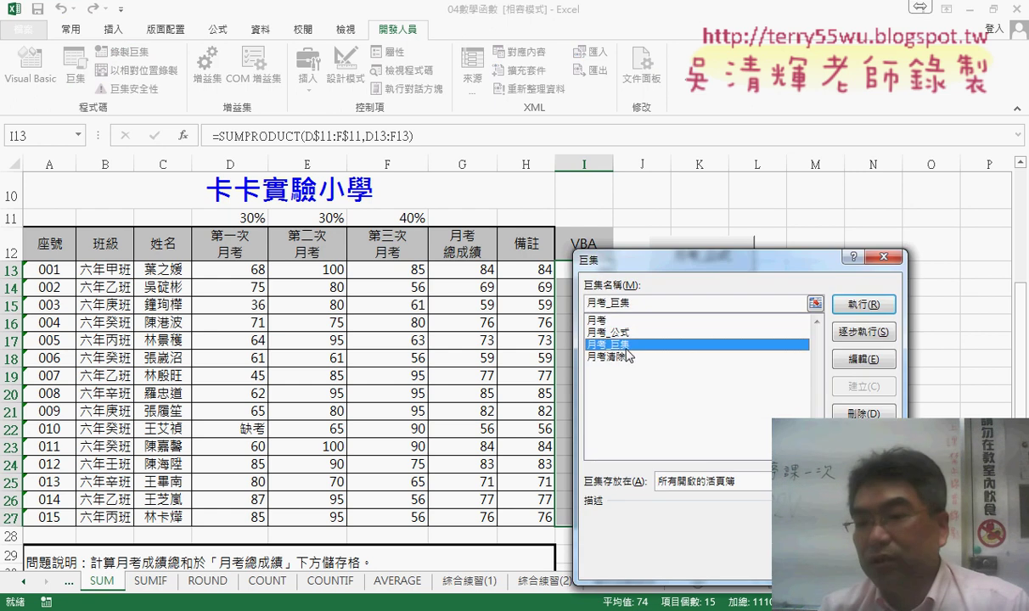
{"action": "left_click_drag", "start_coordinate": [671, 261], "coordinate": [661, 128]}
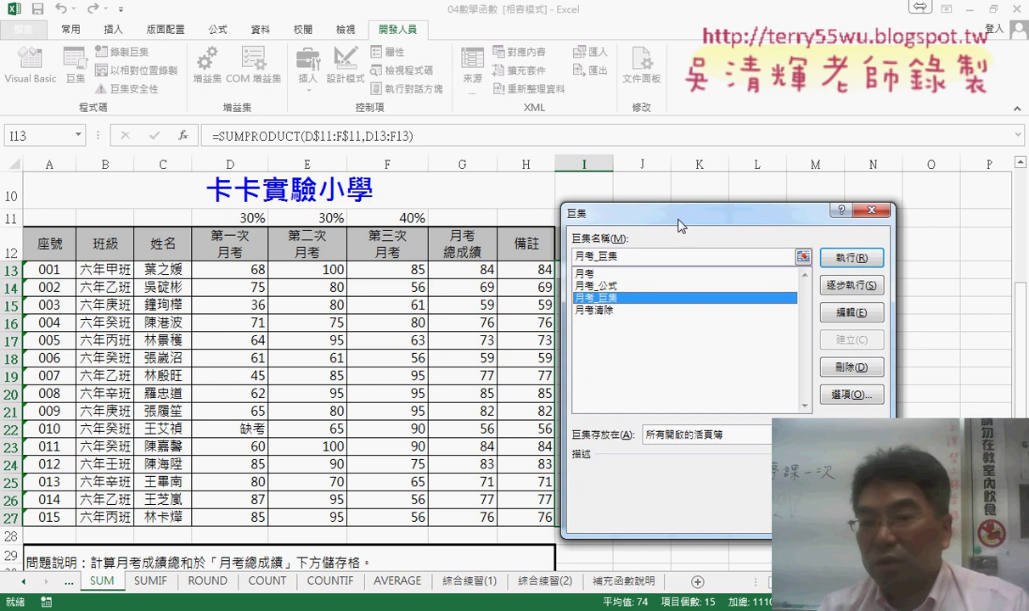
{"action": "key", "text": "Return"}
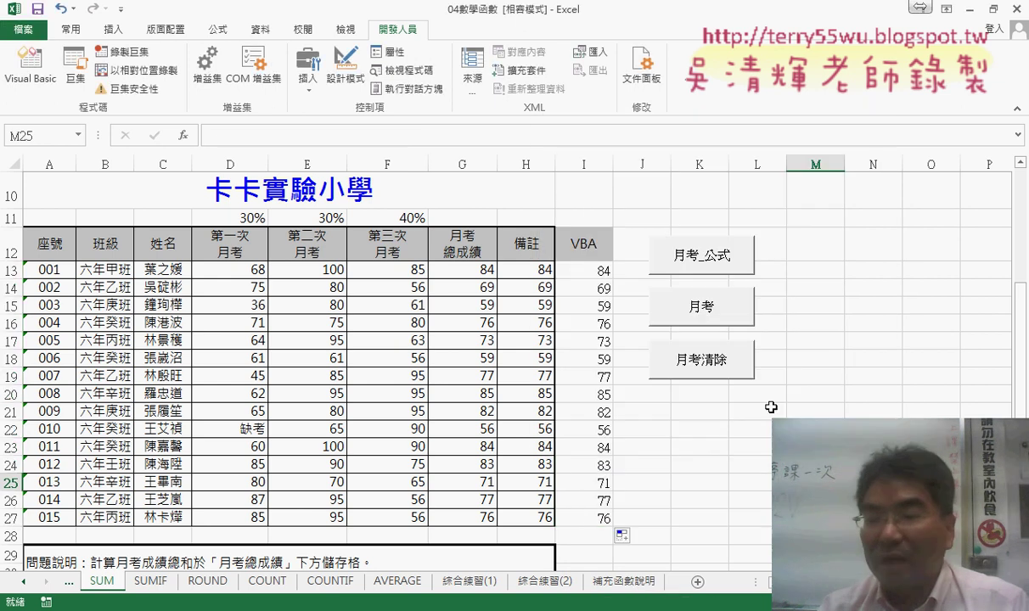
{"action": "left_click", "coordinate": [717, 378]}
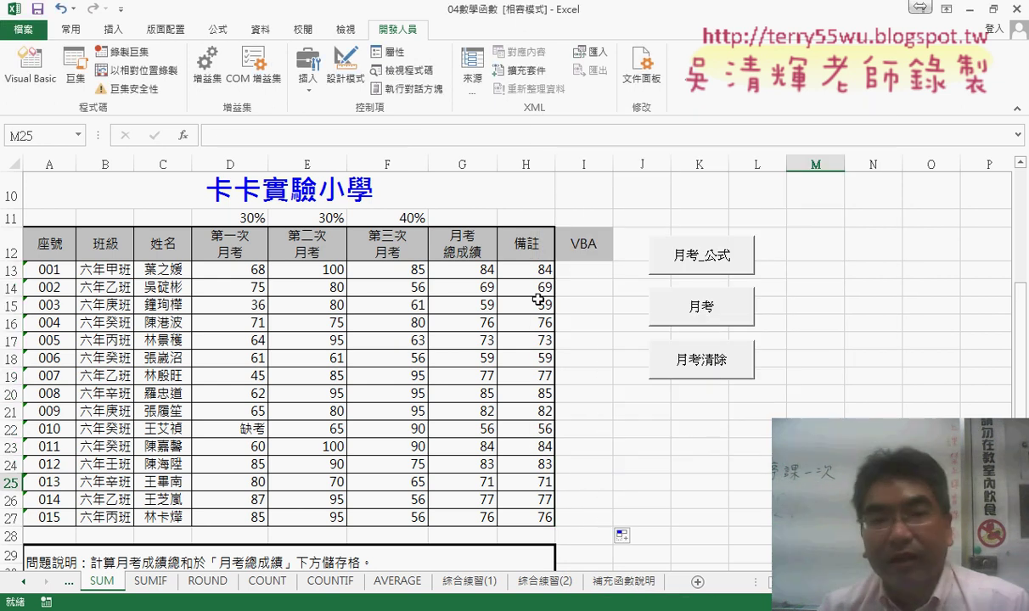
Run the recorded 月考_巨集 macro, then delete the values it filled in column I.
{"action": "left_click", "coordinate": [75, 66]}
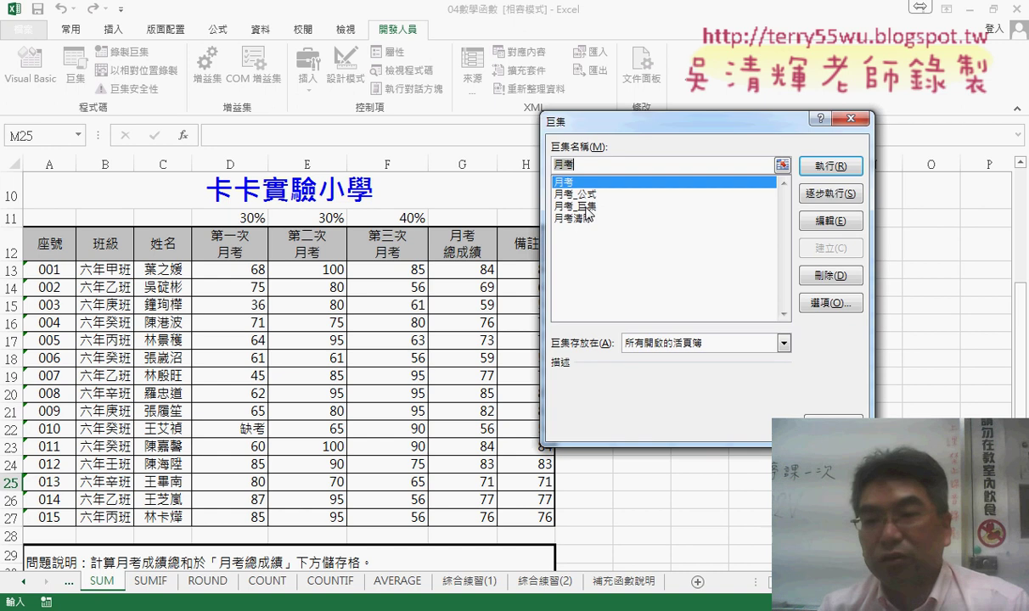
{"action": "left_click", "coordinate": [628, 199]}
{"action": "left_click_drag", "start_coordinate": [699, 124], "coordinate": [784, 110]}
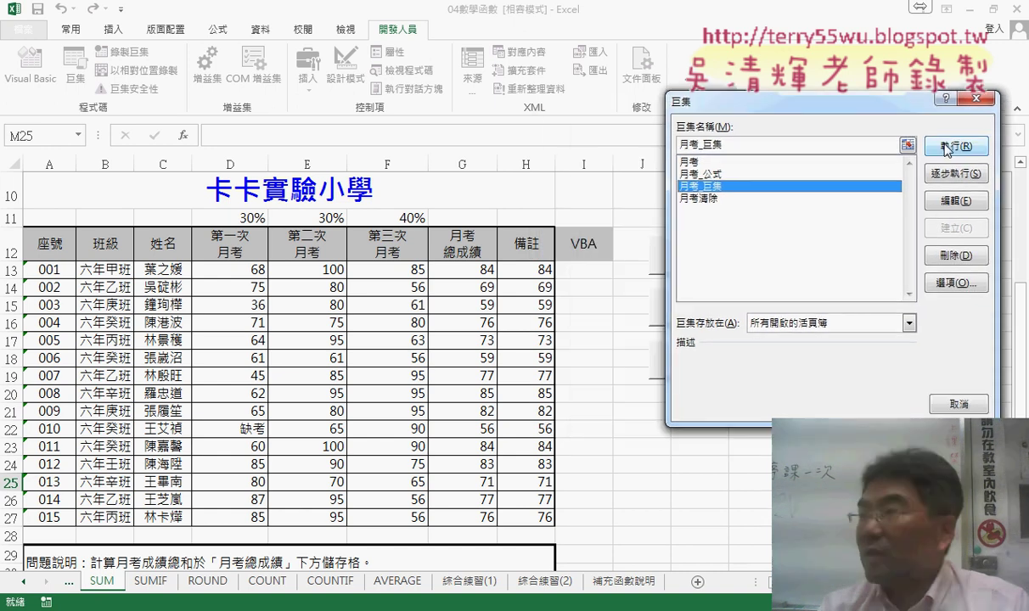
{"action": "left_click", "coordinate": [948, 150]}
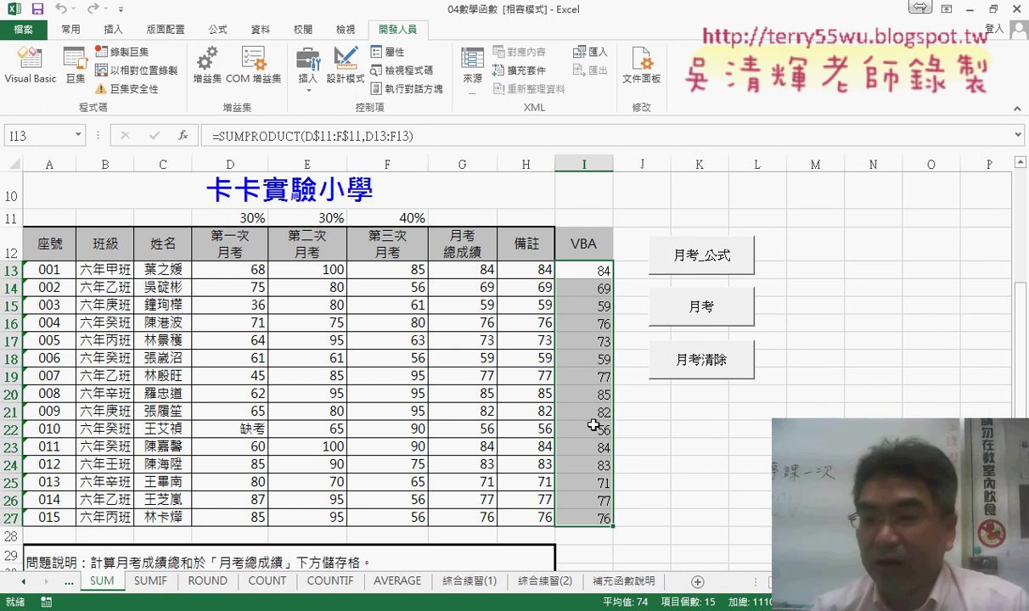
{"action": "key", "text": "Delete"}
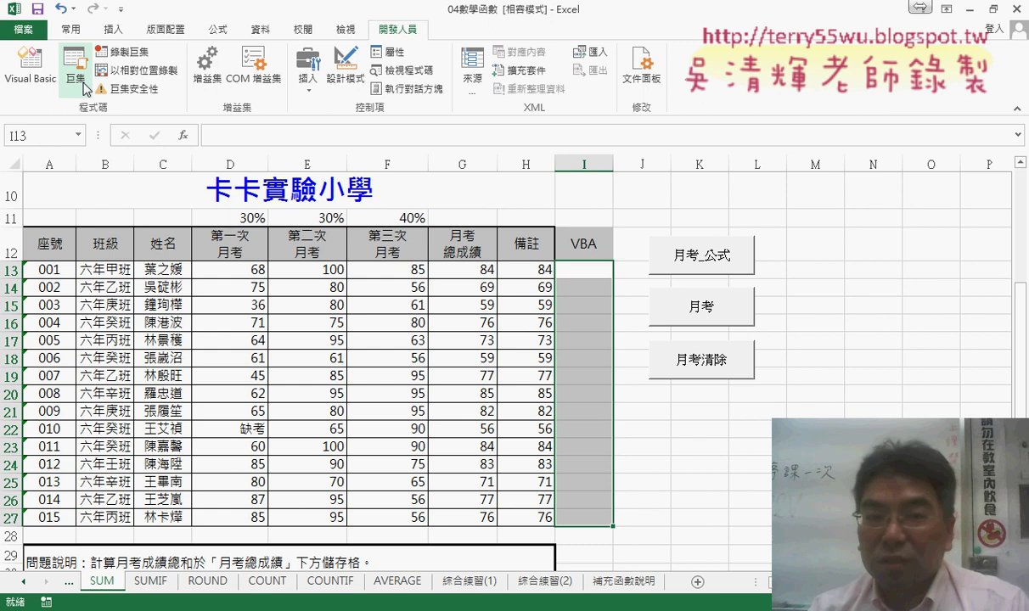
Select 月考_巨集 in the Macro list and choose Edit.
{"action": "left_click", "coordinate": [75, 67]}
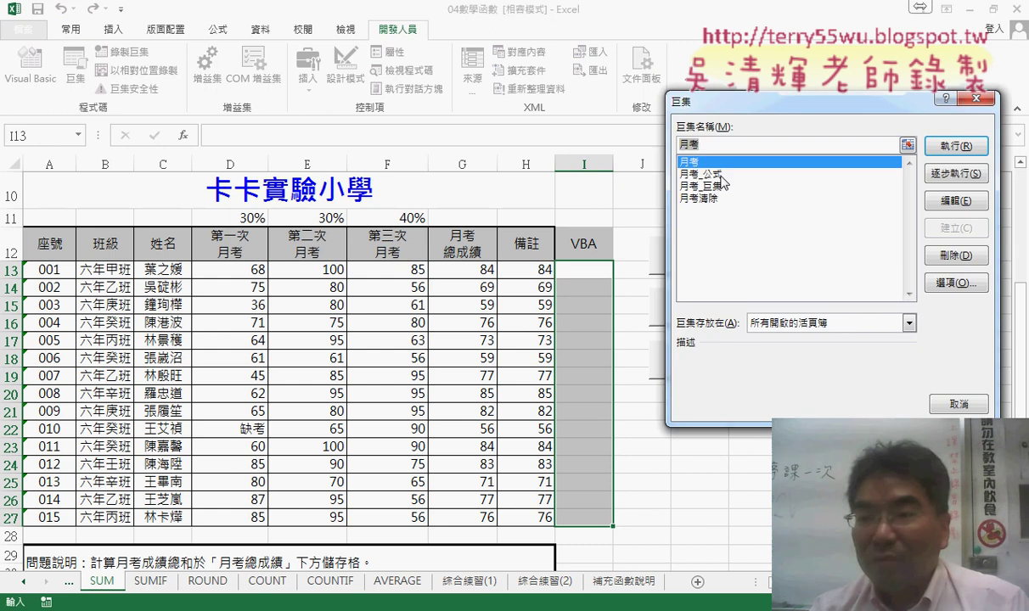
{"action": "left_click", "coordinate": [828, 185]}
{"action": "left_click", "coordinate": [956, 202]}
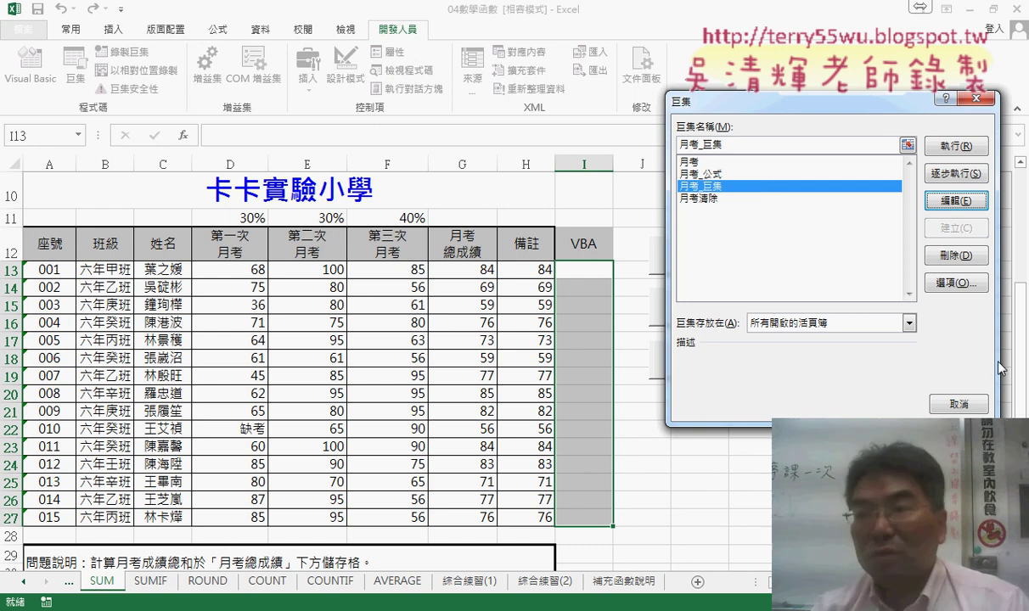
Open the 月考_巨集 code and delete the recorder's comment lines below Sub 月考_巨集().
{"action": "left_click", "coordinate": [956, 200]}
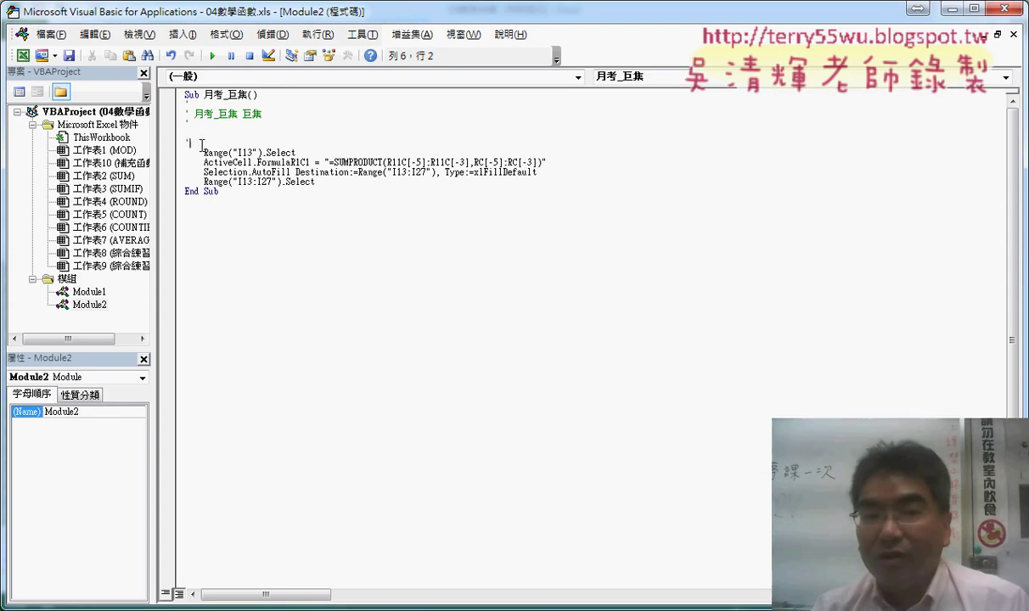
{"action": "left_click_drag", "start_coordinate": [191, 141], "coordinate": [168, 103]}
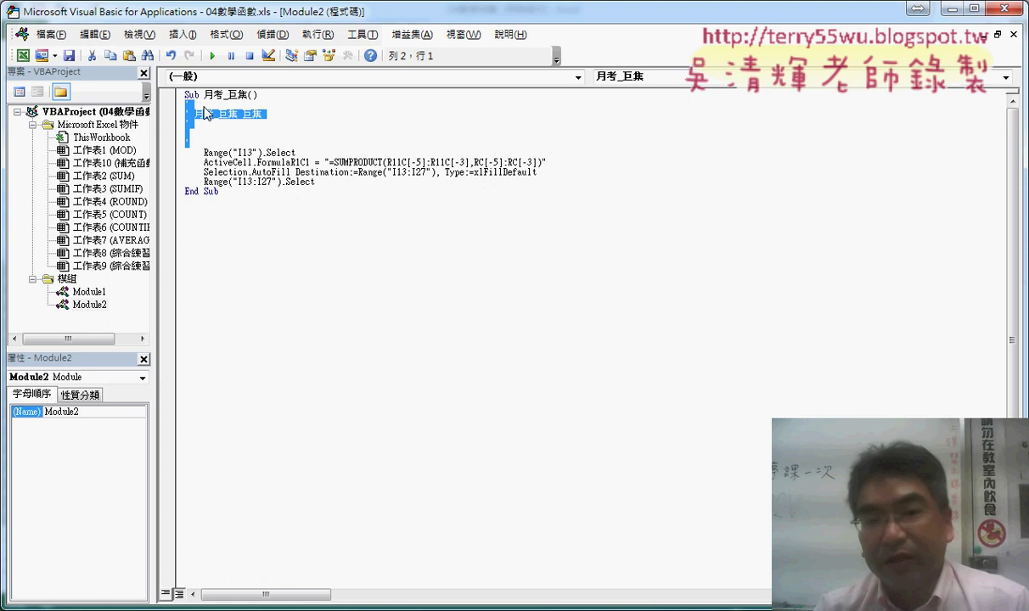
{"action": "key", "text": "Delete"}
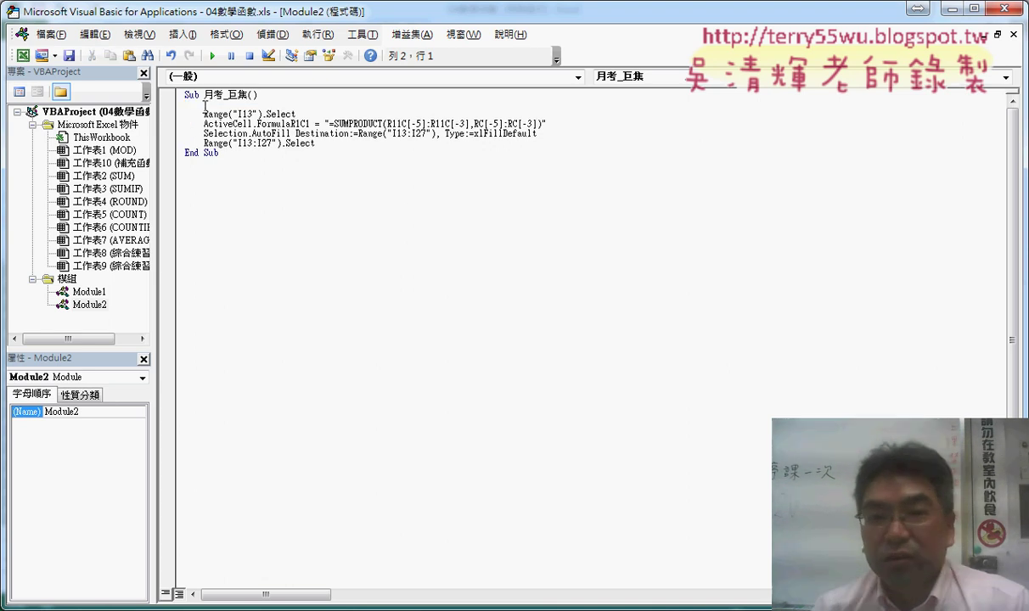
Point out the Sub line, the End Sub line and the macro name 月考_巨集.
{"action": "left_click", "coordinate": [192, 94]}
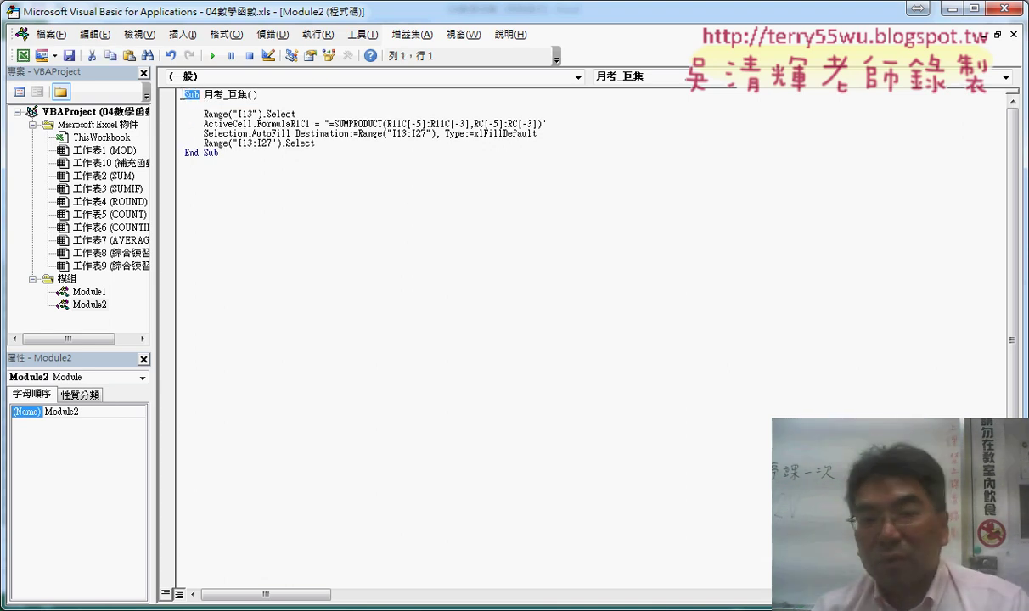
{"action": "left_click_drag", "start_coordinate": [223, 152], "coordinate": [174, 146]}
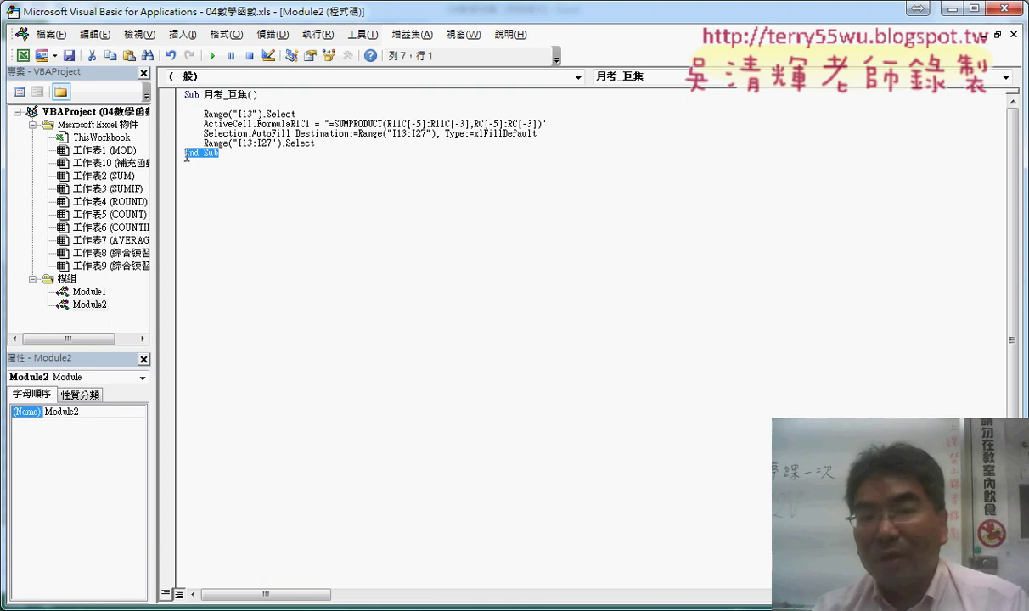
{"action": "left_click", "coordinate": [204, 94]}
{"action": "left_click_drag", "start_coordinate": [205, 94], "coordinate": [247, 95]}
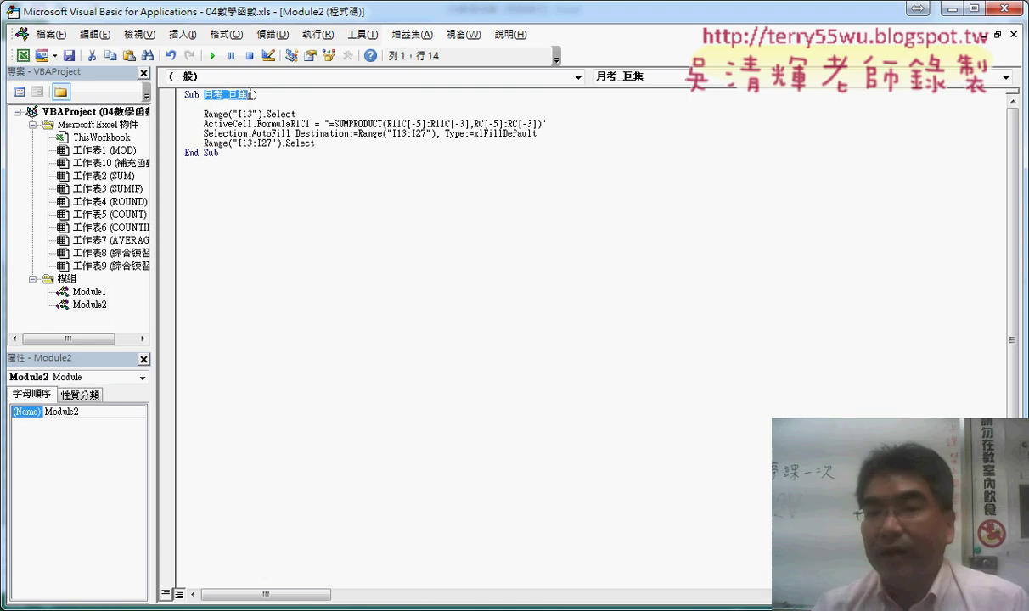
Insert comment '1. above Range("I13").Select and '2. above the SUMPRODUCT formula line.
{"action": "left_click", "coordinate": [253, 107]}
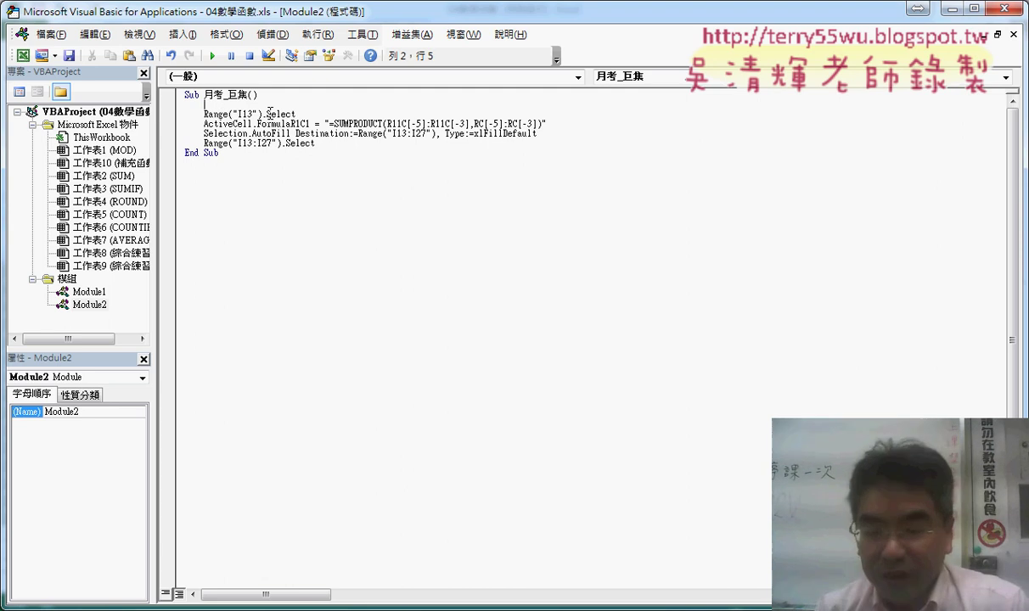
{"action": "key", "text": "Tab"}
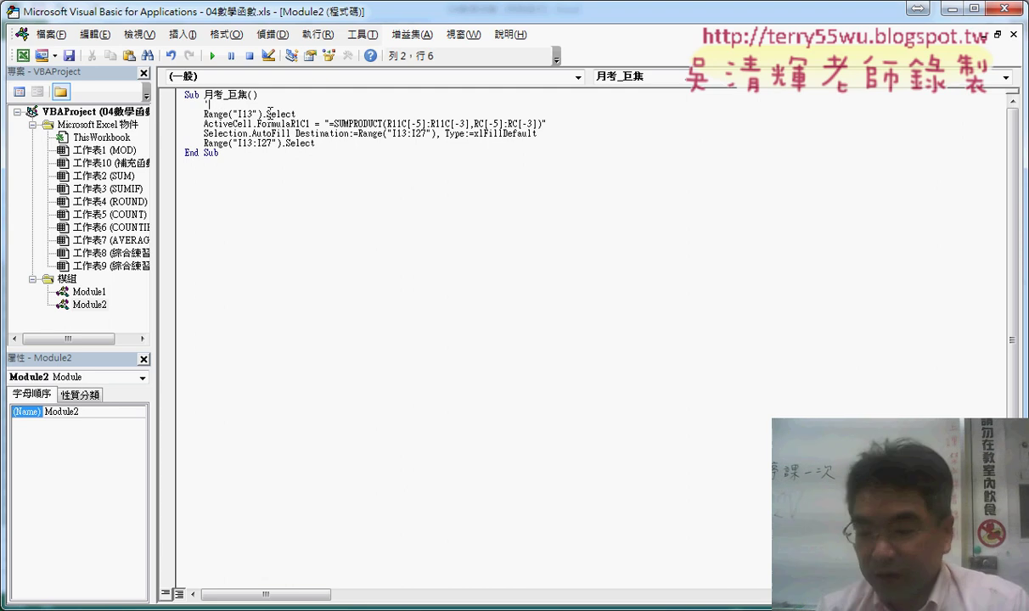
{"action": "type", "text": "1."}
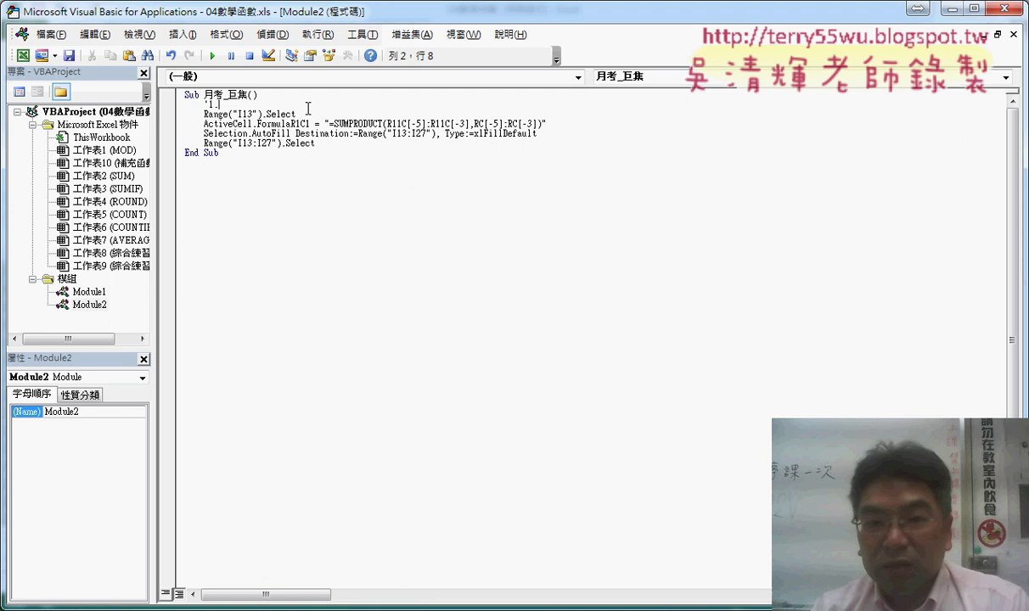
{"action": "key", "text": "Return"}
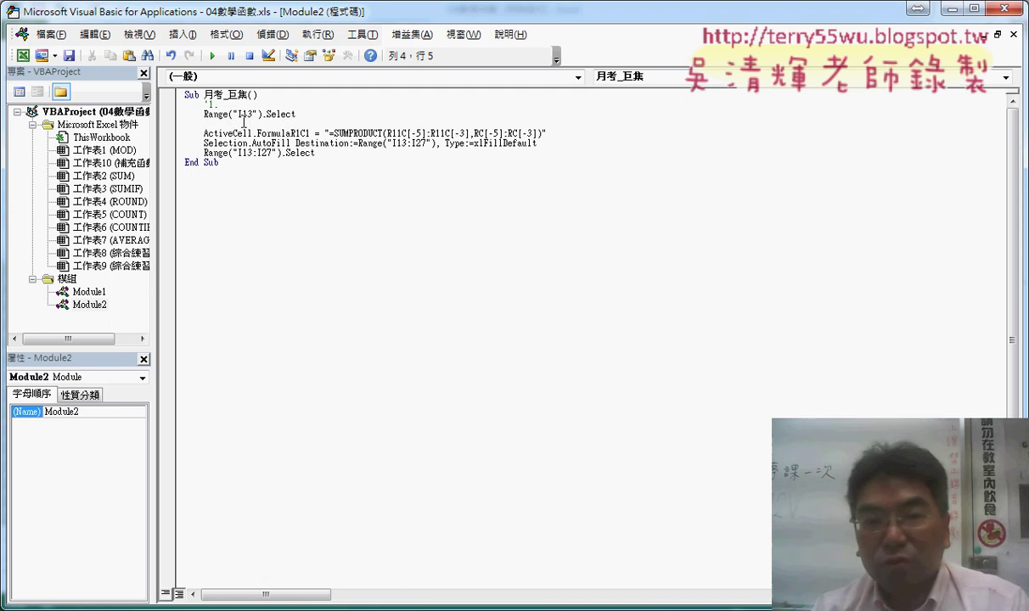
{"action": "left_click_drag", "start_coordinate": [203, 114], "coordinate": [266, 119]}
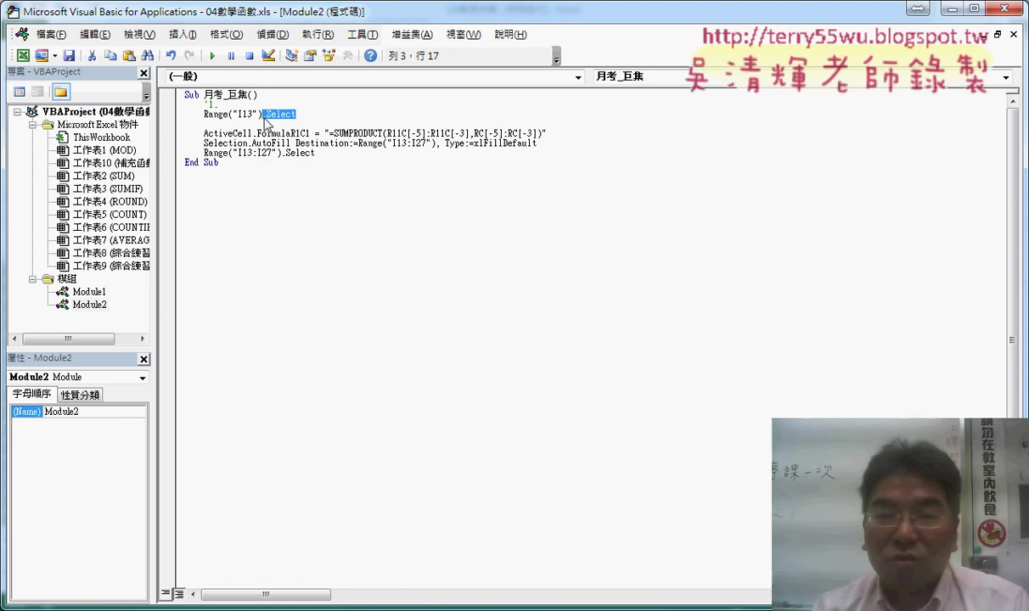
{"action": "left_click", "coordinate": [264, 124]}
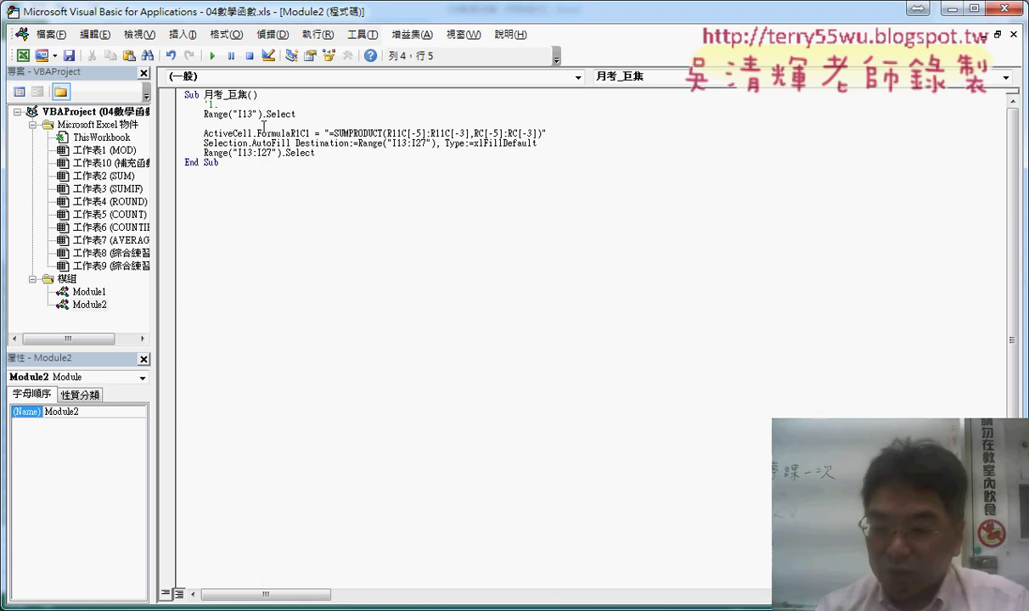
{"action": "type", "text": "'2."}
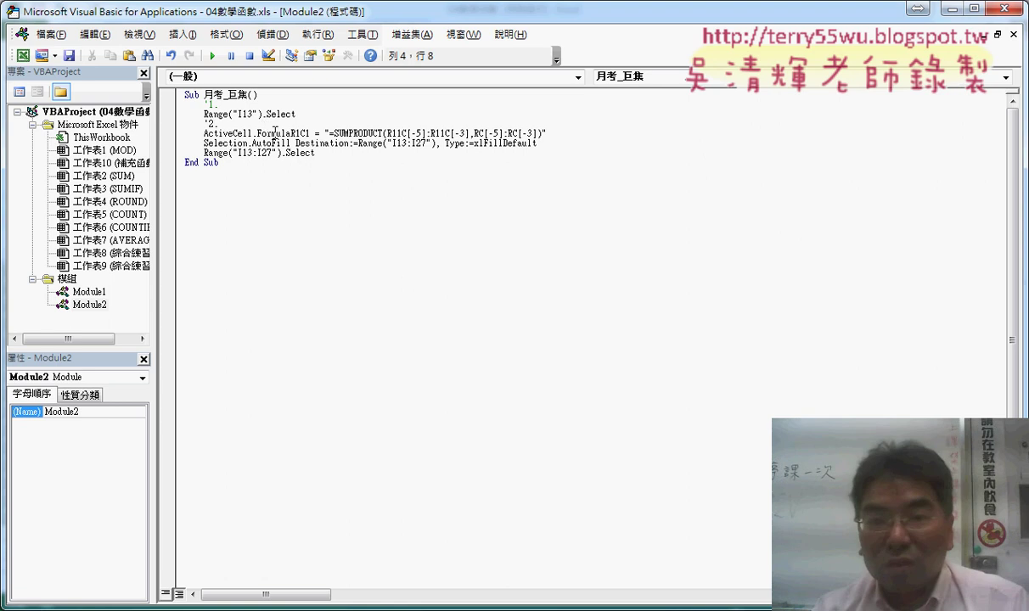
{"action": "left_click_drag", "start_coordinate": [330, 133], "coordinate": [538, 136]}
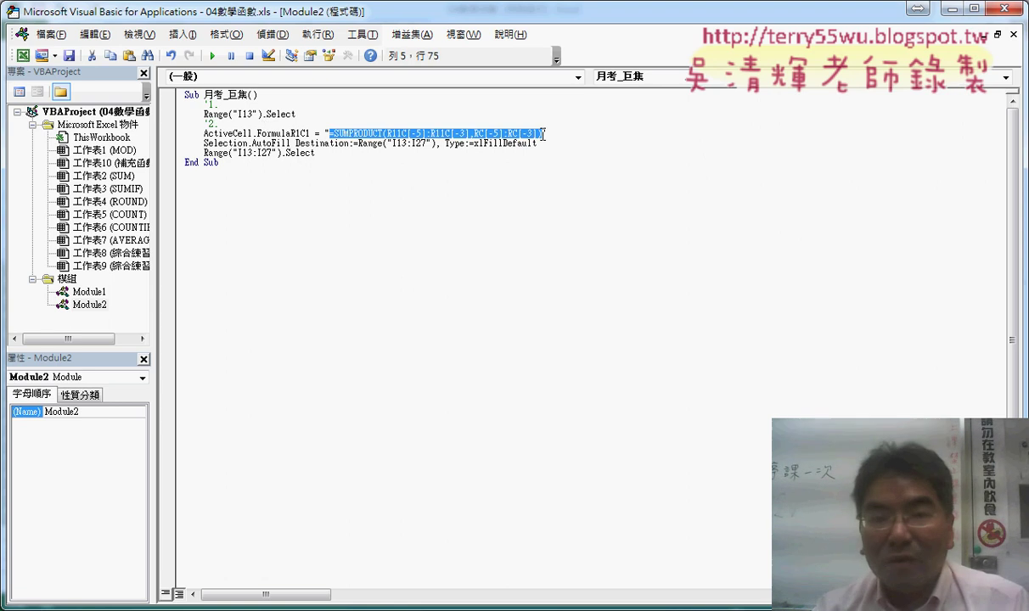
{"action": "left_click_drag", "start_coordinate": [204, 133], "coordinate": [252, 133]}
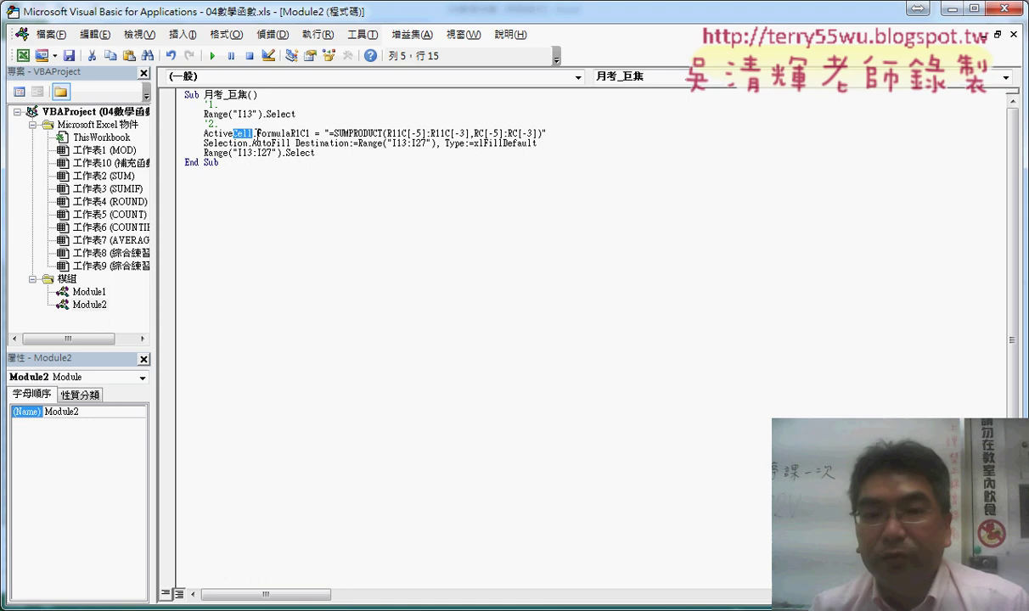
{"action": "left_click_drag", "start_coordinate": [258, 133], "coordinate": [292, 134]}
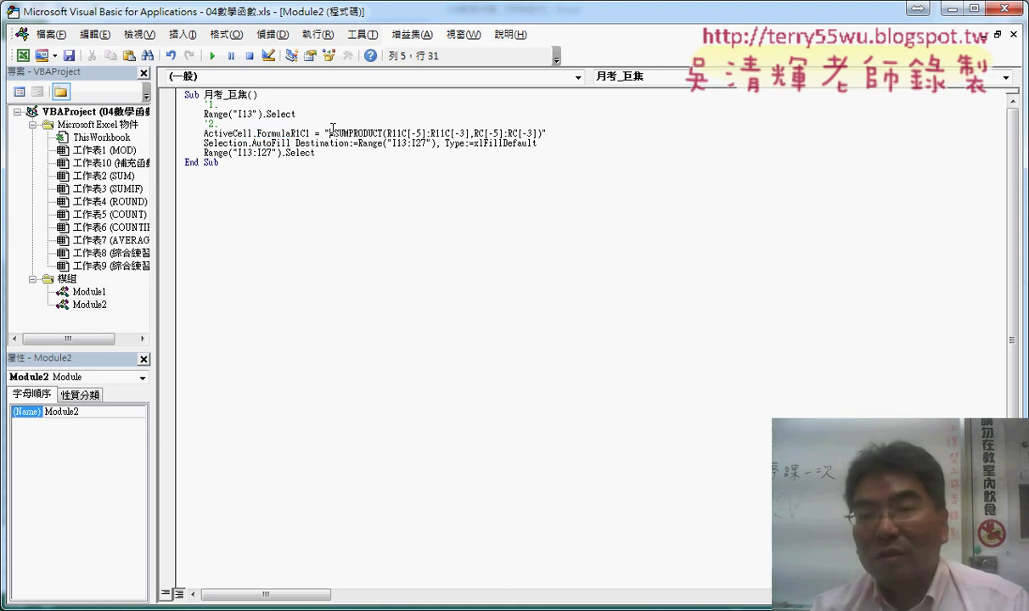
{"action": "left_click_drag", "start_coordinate": [329, 133], "coordinate": [541, 138]}
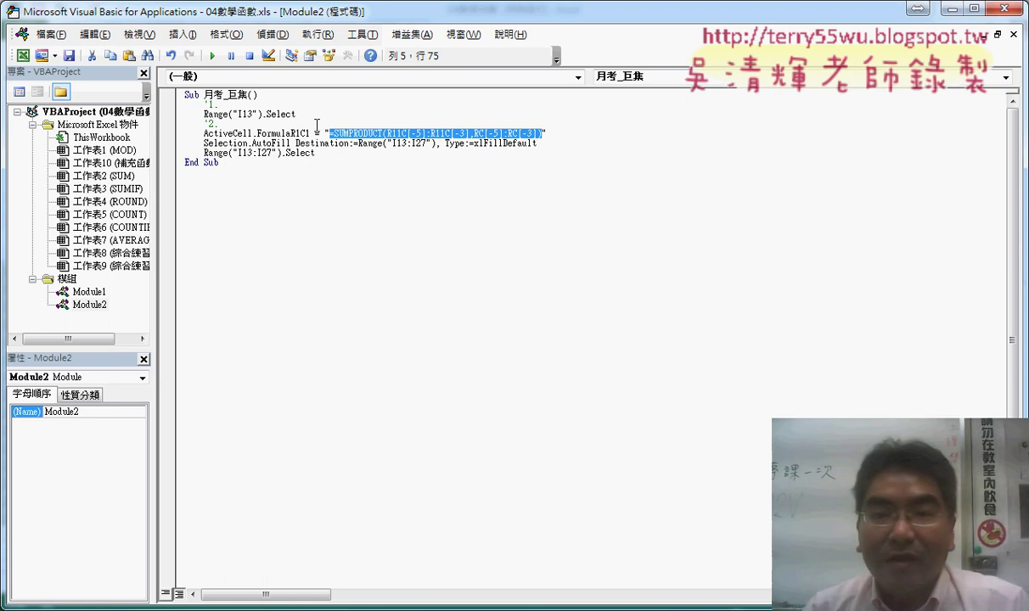
{"action": "left_click", "coordinate": [292, 133]}
{"action": "left_click_drag", "start_coordinate": [292, 134], "coordinate": [311, 133]}
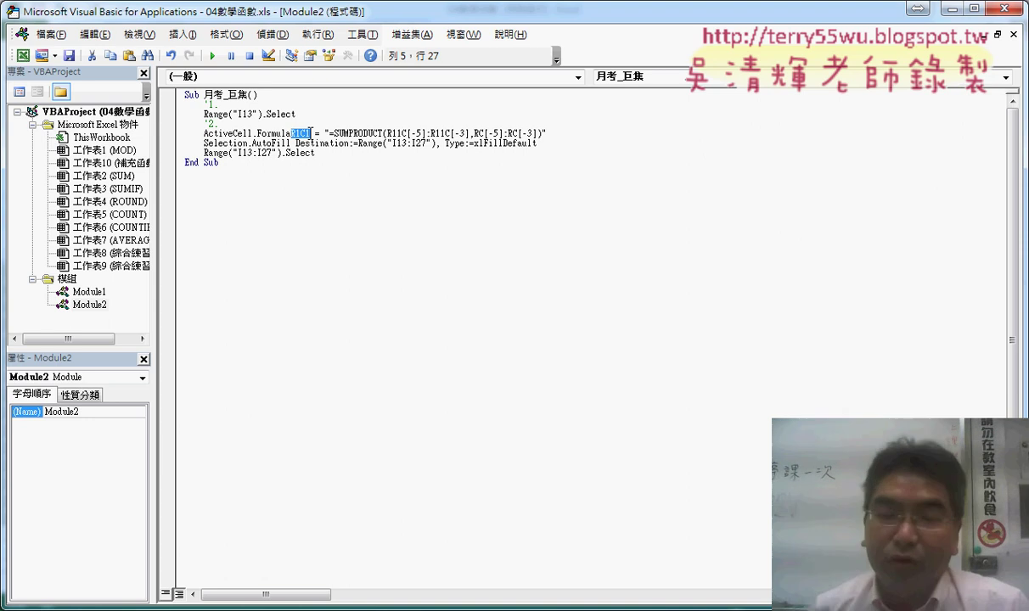
{"action": "left_click", "coordinate": [204, 146]}
{"action": "left_click_drag", "start_coordinate": [204, 143], "coordinate": [247, 142]}
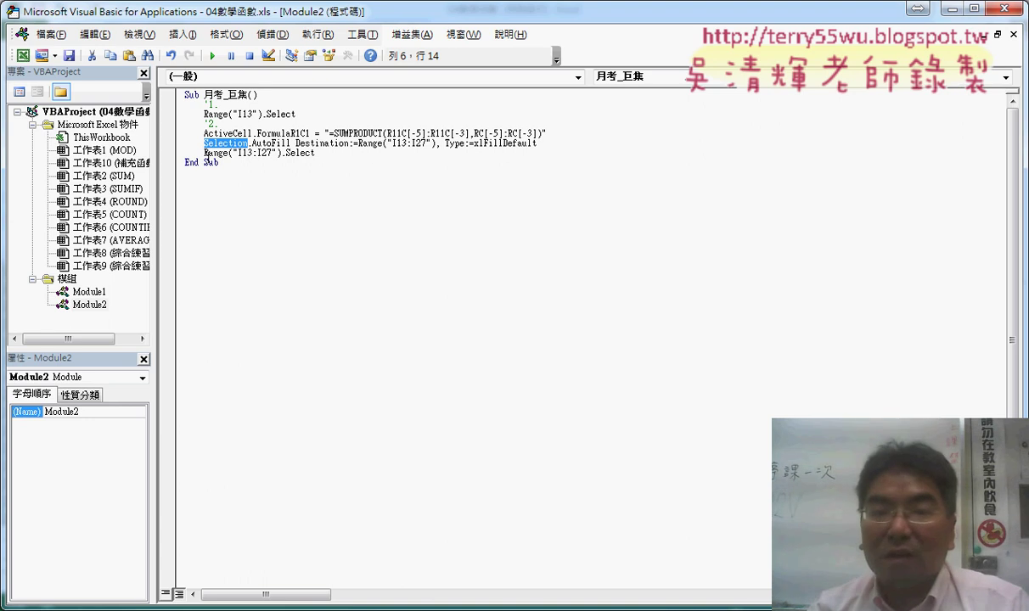
{"action": "left_click_drag", "start_coordinate": [205, 152], "coordinate": [324, 154]}
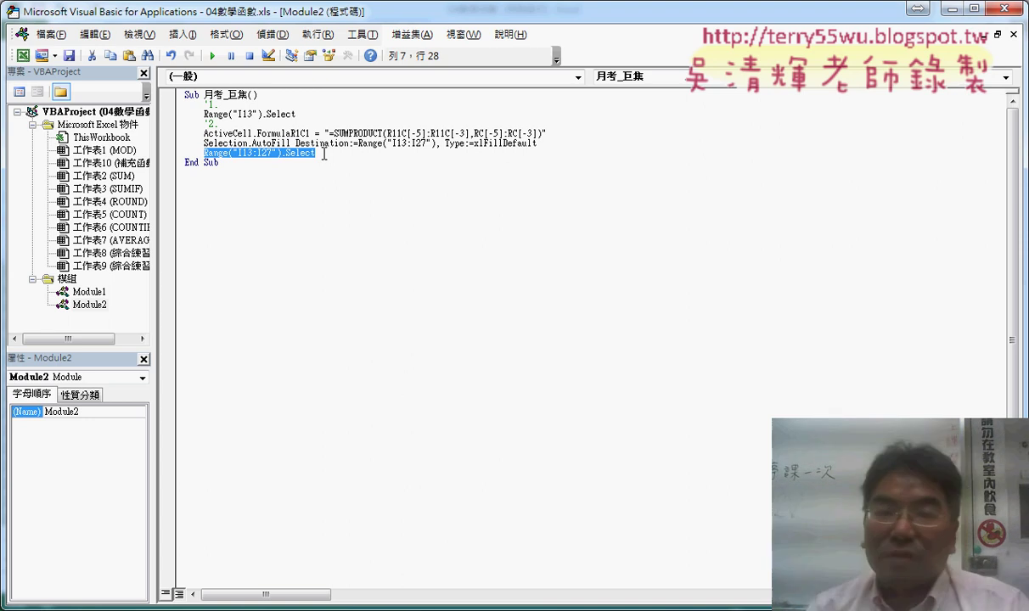
Add comment '3. above the AutoFill line and '4. above the final Range statement.
{"action": "left_click", "coordinate": [324, 154]}
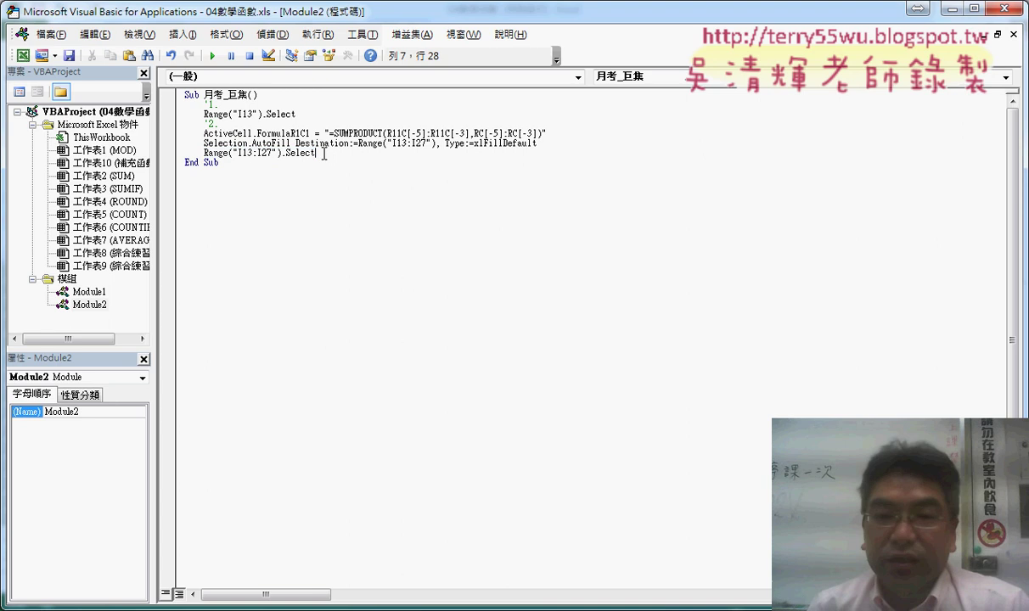
{"action": "left_click", "coordinate": [557, 133]}
{"action": "key", "text": "Return"}
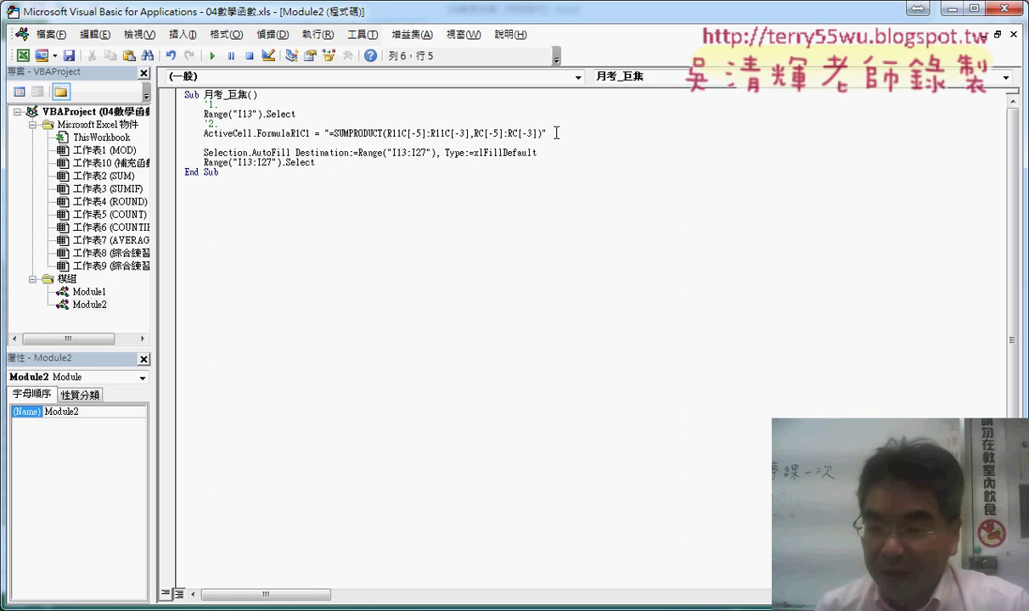
{"action": "type", "text": "'3."}
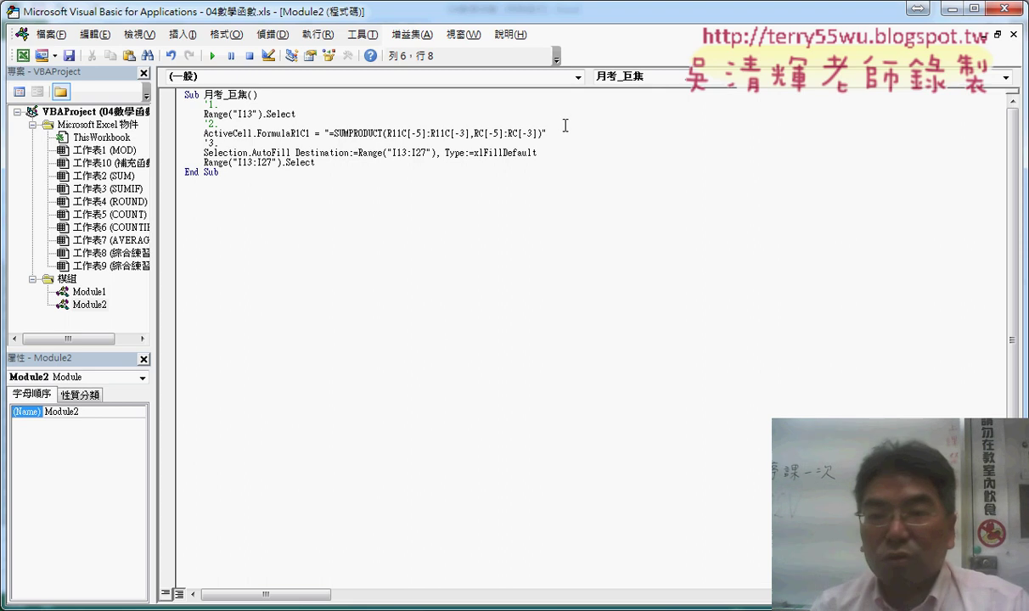
{"action": "left_click", "coordinate": [572, 154]}
{"action": "key", "text": "Return"}
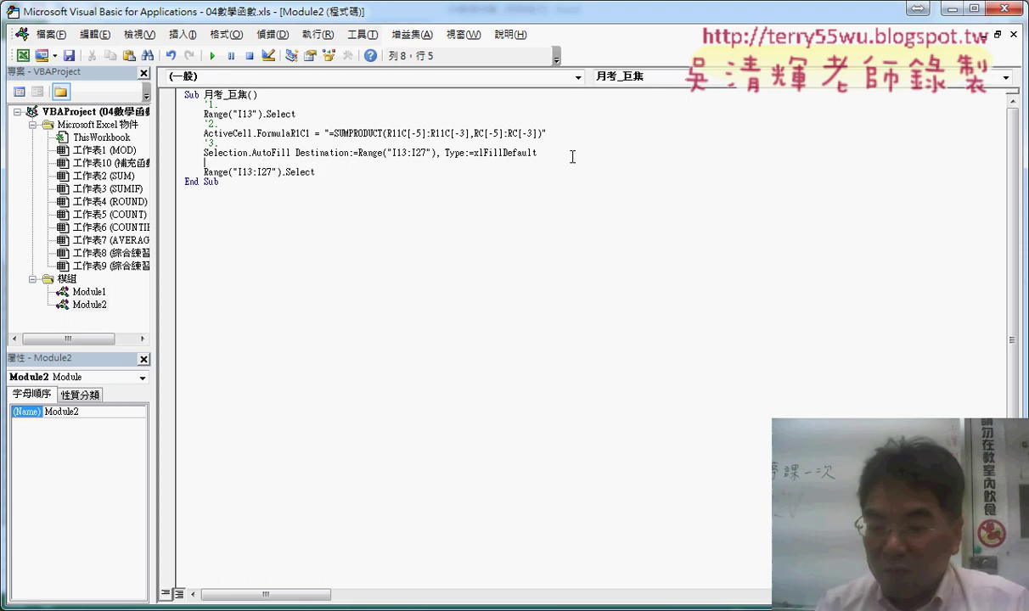
{"action": "type", "text": "'4."}
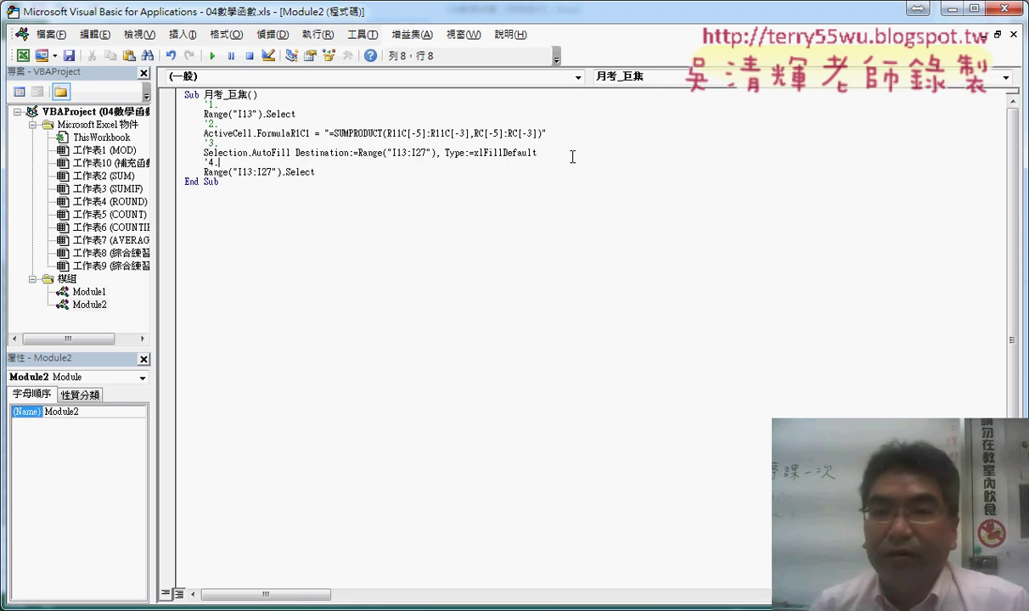
{"action": "left_click_drag", "start_coordinate": [219, 103], "coordinate": [204, 103]}
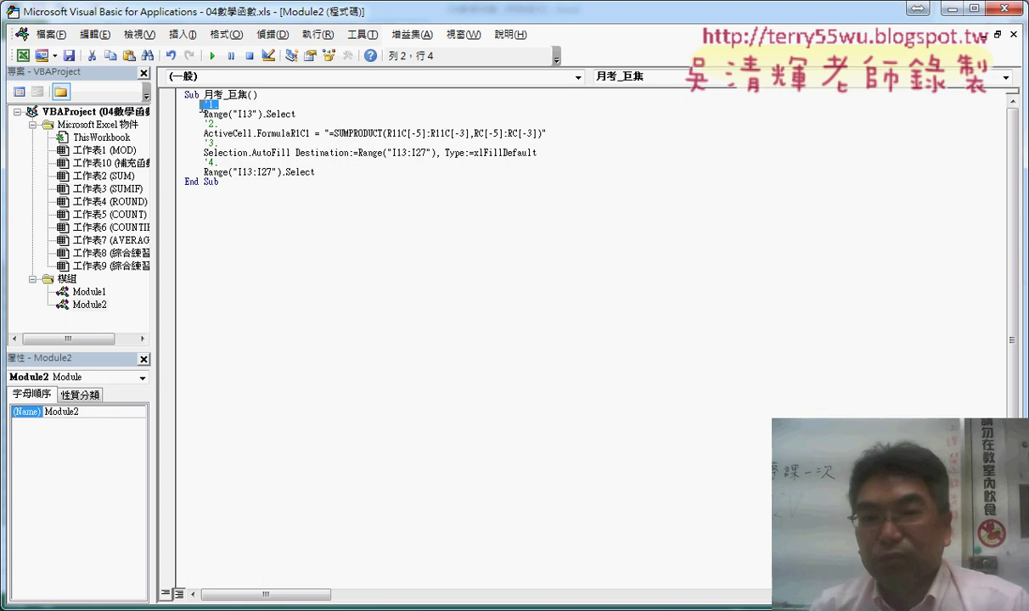
{"action": "left_click", "coordinate": [230, 105]}
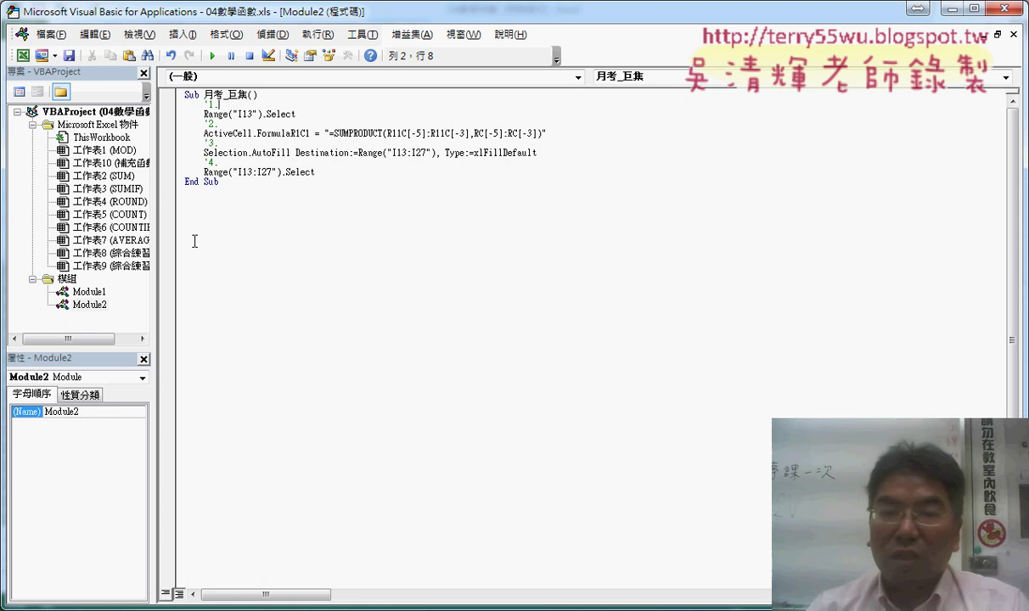
Point out Module2 and its code, then minimize the VBA editor back to the SUM sheet.
{"action": "mouse_move", "coordinate": [107, 299]}
{"action": "left_mouse_down"}
{"action": "mouse_move", "coordinate": [118, 302]}
{"action": "mouse_move", "coordinate": [108, 298]}
{"action": "left_mouse_up"}
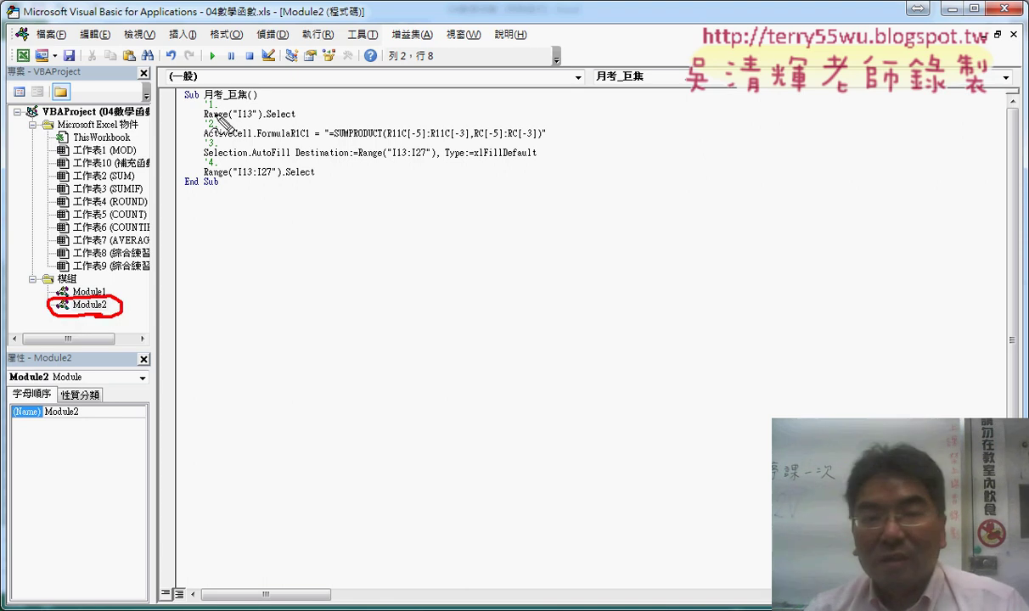
{"action": "left_click_drag", "start_coordinate": [185, 101], "coordinate": [247, 99]}
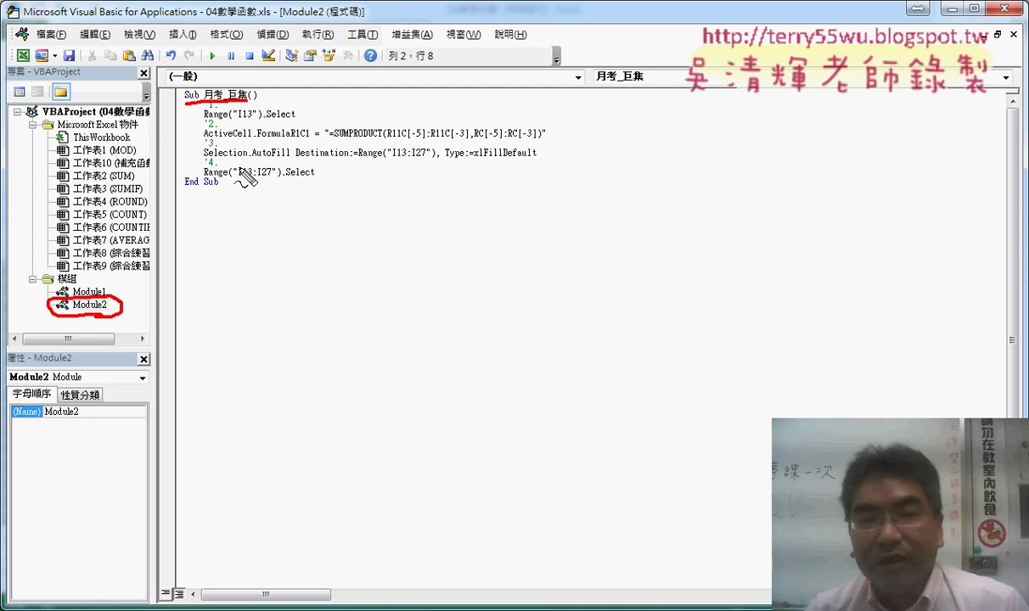
{"action": "mouse_move", "coordinate": [175, 204]}
{"action": "left_mouse_down"}
{"action": "mouse_move", "coordinate": [574, 113]}
{"action": "mouse_move", "coordinate": [180, 204]}
{"action": "left_mouse_up"}
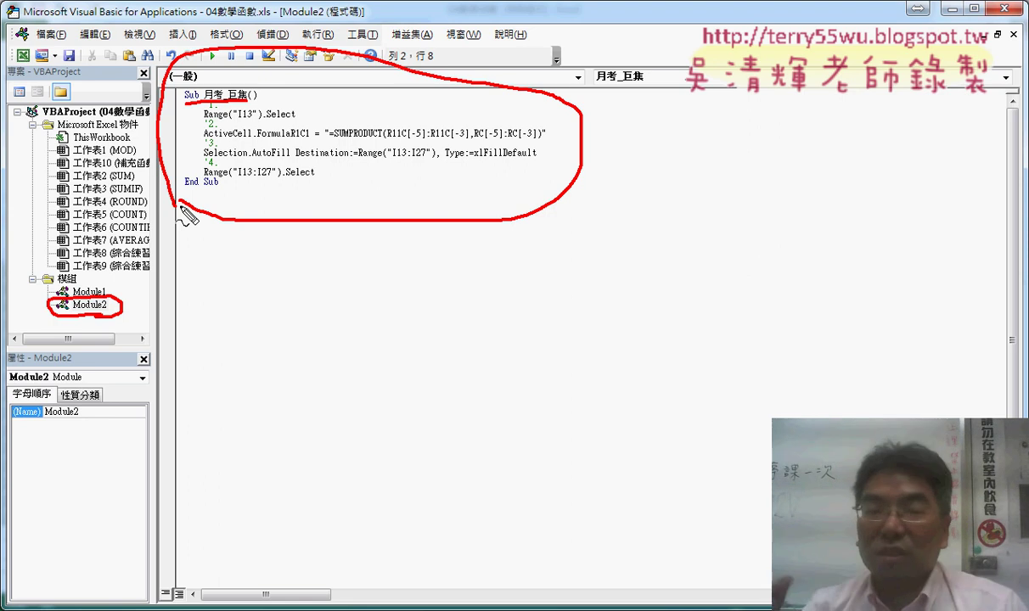
{"action": "key", "text": "Escape"}
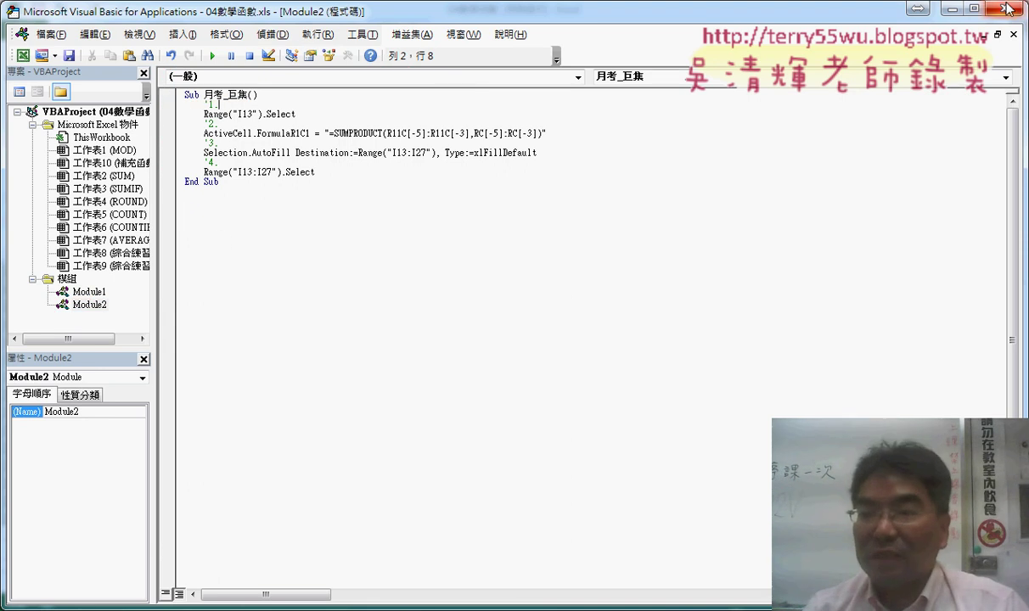
{"action": "left_click", "coordinate": [947, 8]}
{"action": "left_click", "coordinate": [887, 341]}
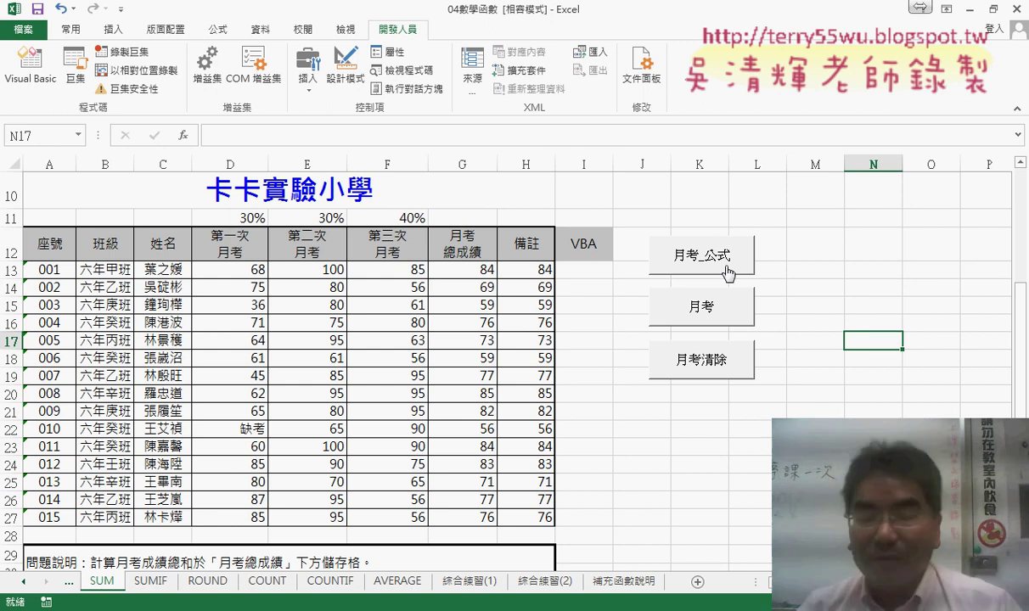
Run the 月考_公式 button and check that I13 holds =SUMPRODUCT($D$11:$F$11,D13:F13).
{"action": "left_click", "coordinate": [728, 270]}
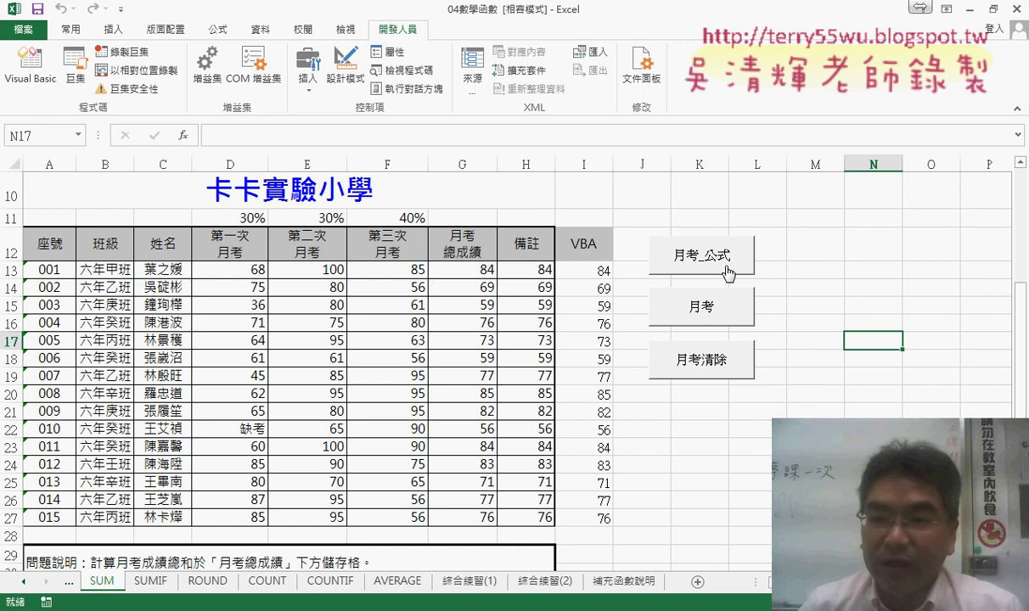
{"action": "left_click", "coordinate": [602, 270]}
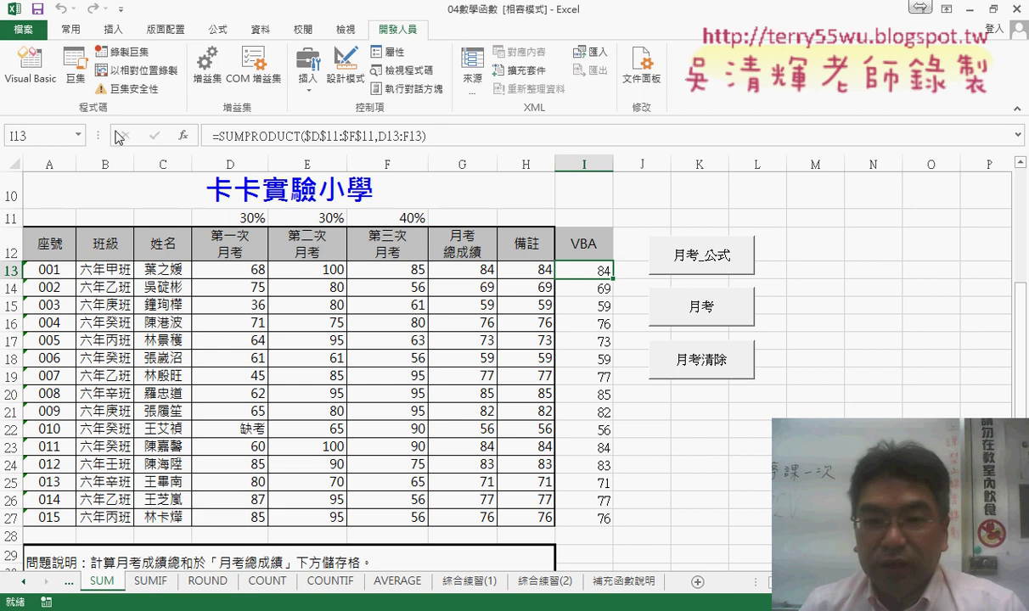
Open Module1, set the Editor Format font size to 12, and select the 月考 and 月考清除 subs.
{"action": "left_click", "coordinate": [34, 67]}
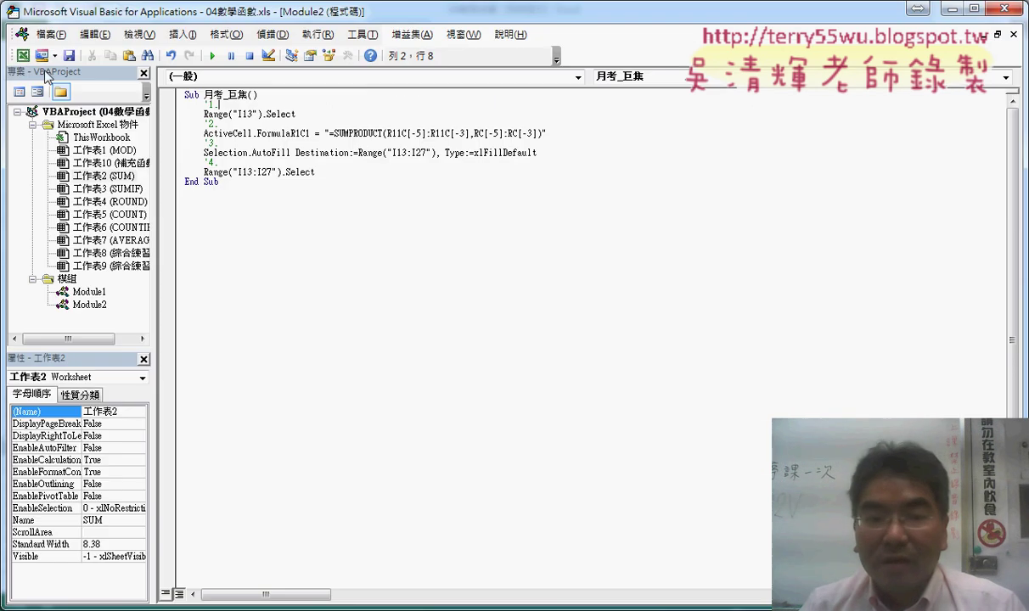
{"action": "double_click", "coordinate": [90, 291]}
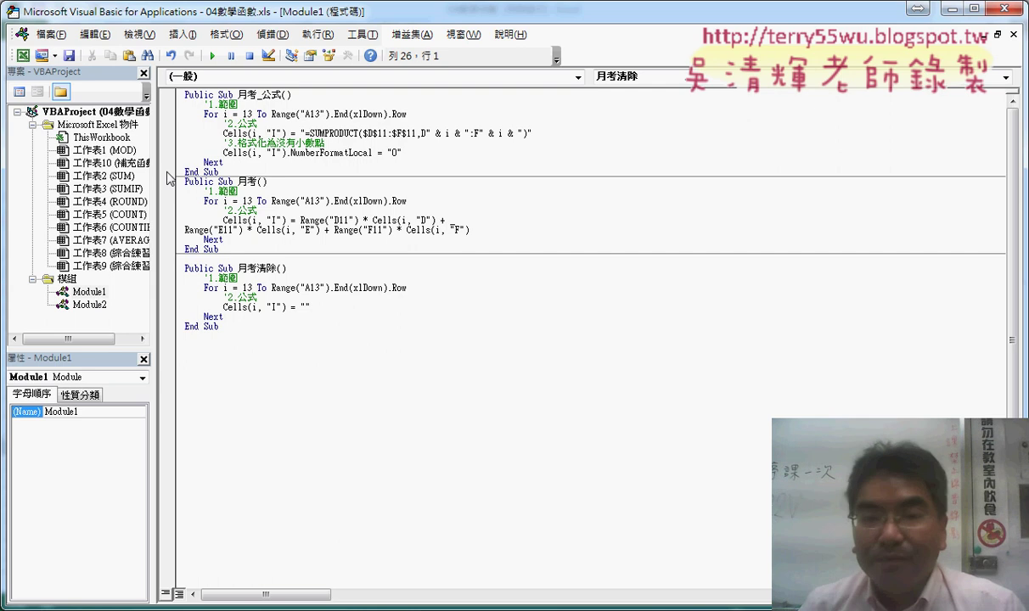
{"action": "left_click", "coordinate": [363, 34]}
{"action": "left_click", "coordinate": [382, 107]}
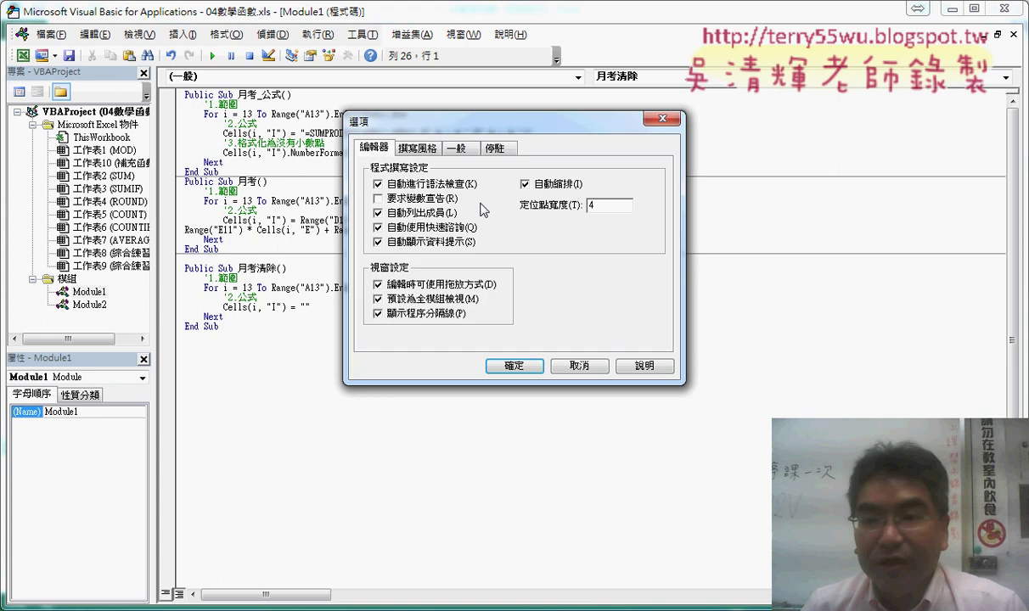
{"action": "left_click", "coordinate": [418, 149]}
{"action": "left_click", "coordinate": [589, 220]}
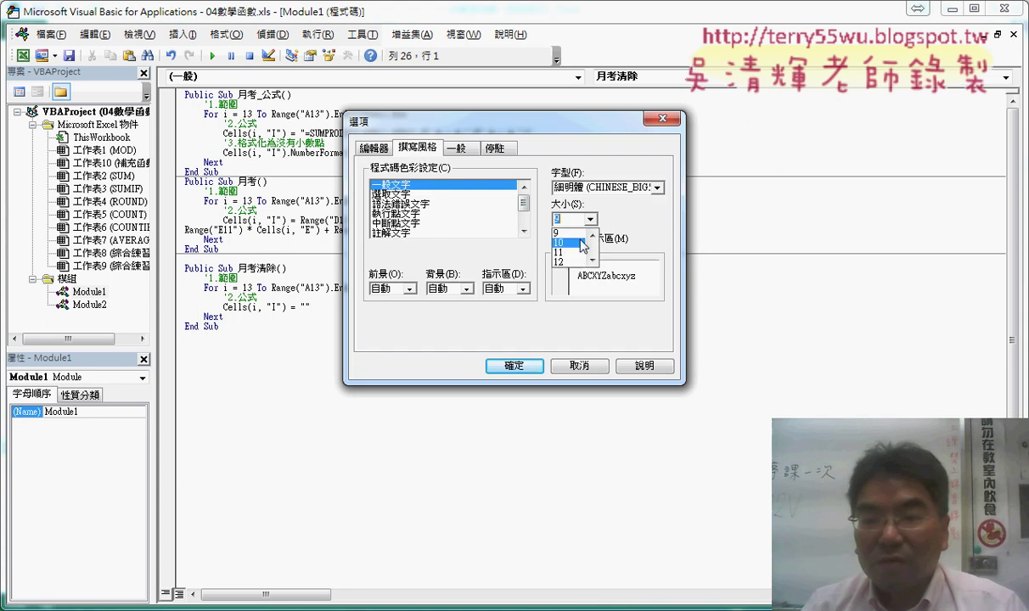
{"action": "left_click", "coordinate": [559, 259]}
{"action": "left_click", "coordinate": [506, 366]}
{"action": "left_click_drag", "start_coordinate": [242, 407], "coordinate": [154, 205]}
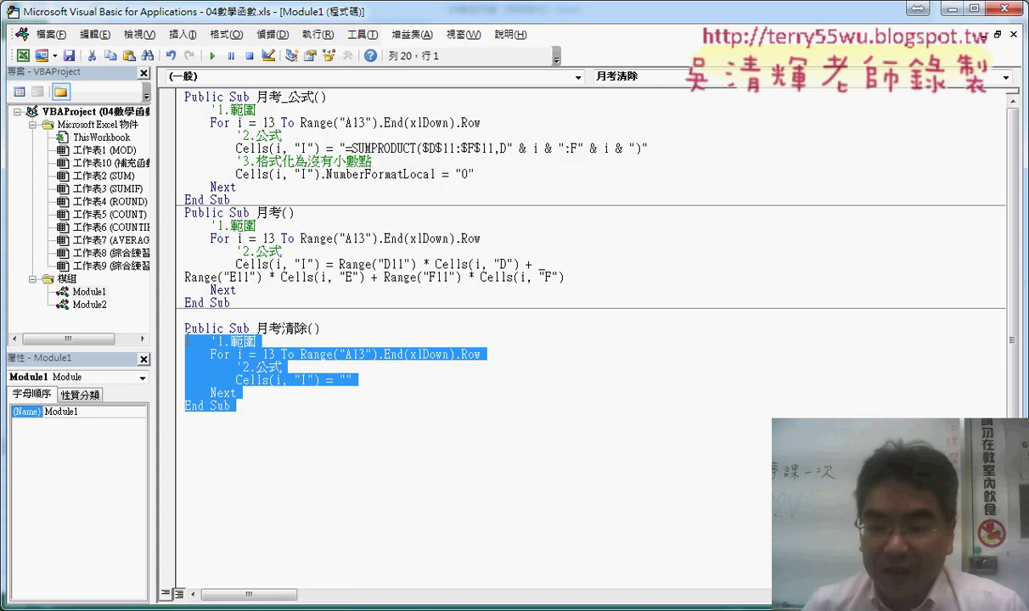
Delete the 月考 and 月考清除 subs and the '3. NumberFormatLocal lines, then shrink the editor window.
{"action": "key", "text": "Delete"}
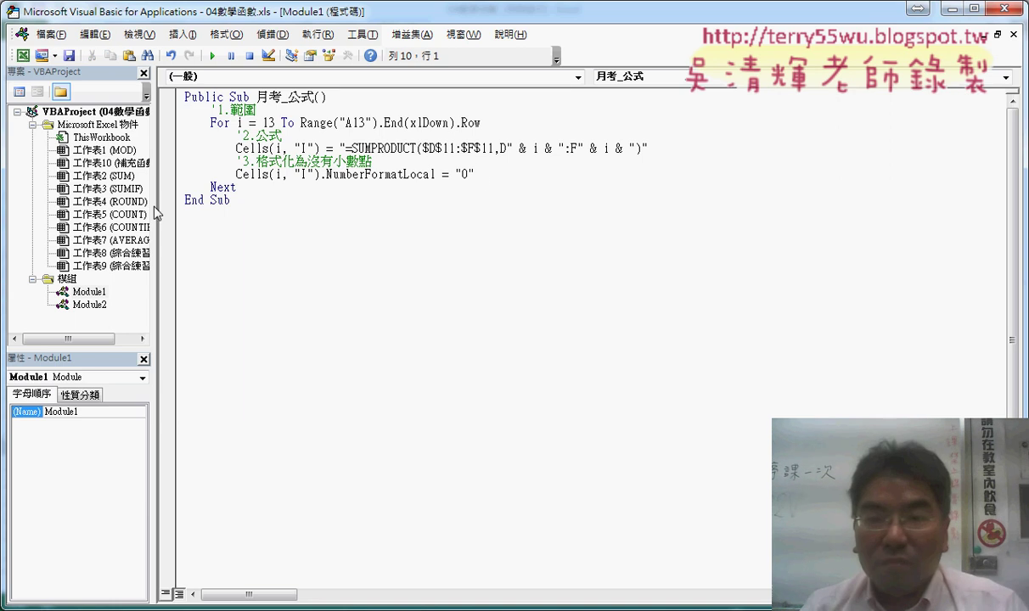
{"action": "mouse_move", "coordinate": [477, 175]}
{"action": "left_mouse_down"}
{"action": "mouse_move", "coordinate": [283, 160]}
{"action": "mouse_move", "coordinate": [142, 168]}
{"action": "left_mouse_up"}
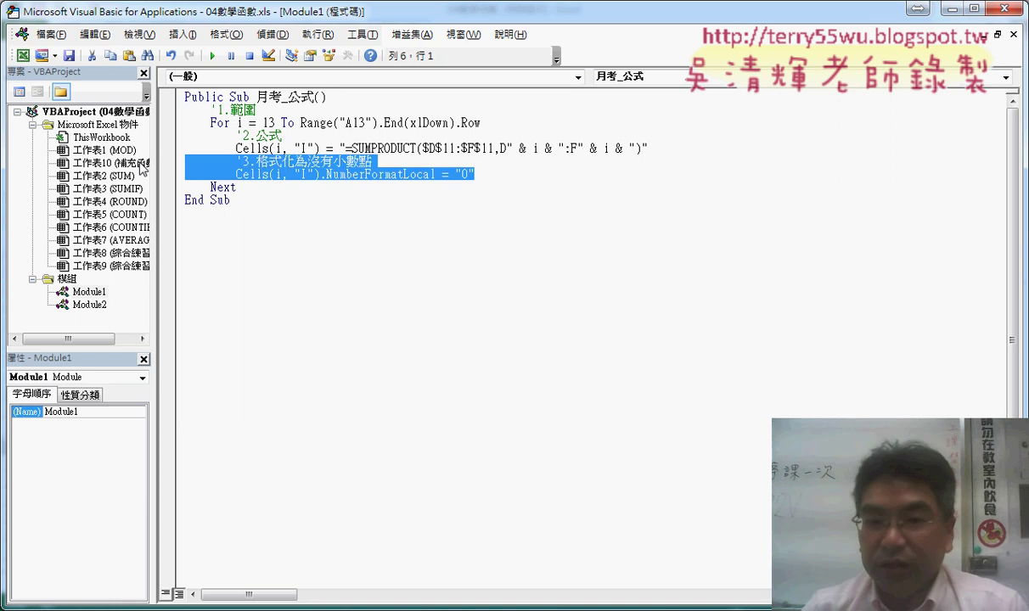
{"action": "key", "text": "Delete"}
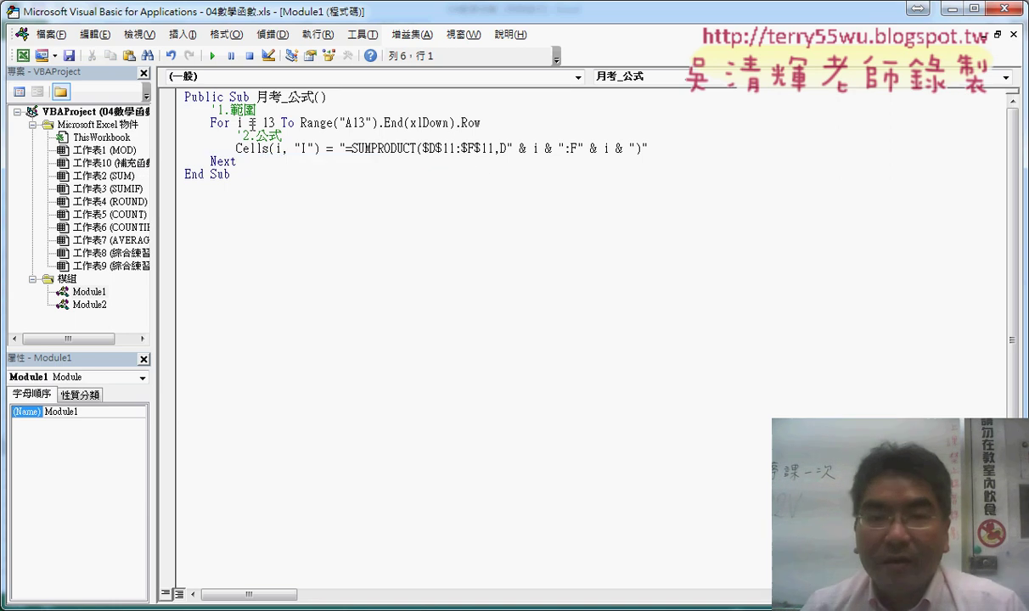
{"action": "left_click_drag", "start_coordinate": [257, 19], "coordinate": [399, 40]}
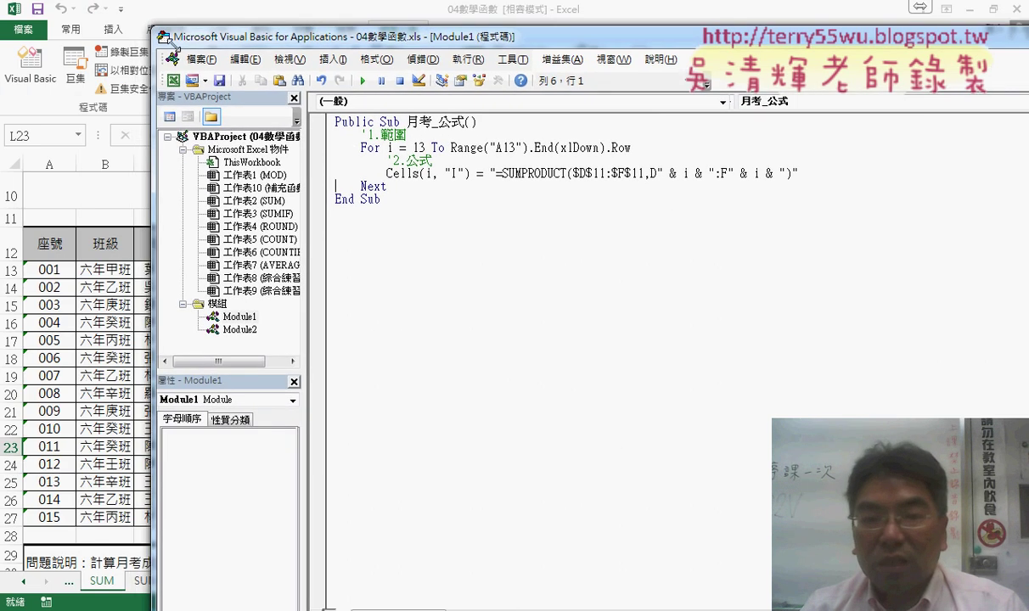
{"action": "mouse_move", "coordinate": [143, 25]}
{"action": "left_mouse_down"}
{"action": "mouse_move", "coordinate": [419, 184]}
{"action": "mouse_move", "coordinate": [382, 82]}
{"action": "left_mouse_up"}
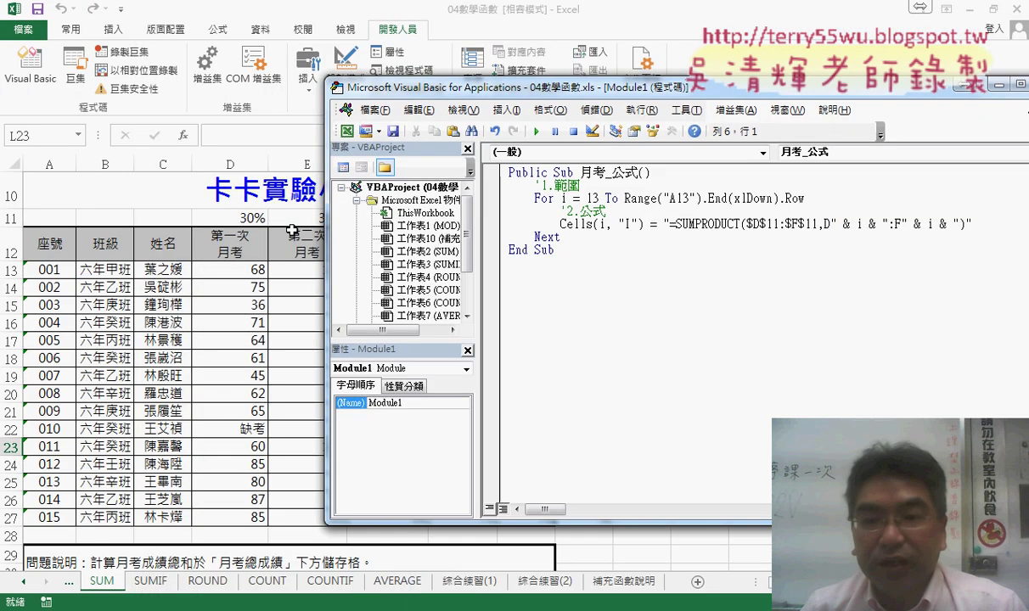
Start replacing the loop's fixed end row with Range("A13").End, using autocomplete.
{"action": "left_click_drag", "start_coordinate": [465, 98], "coordinate": [771, 106]}
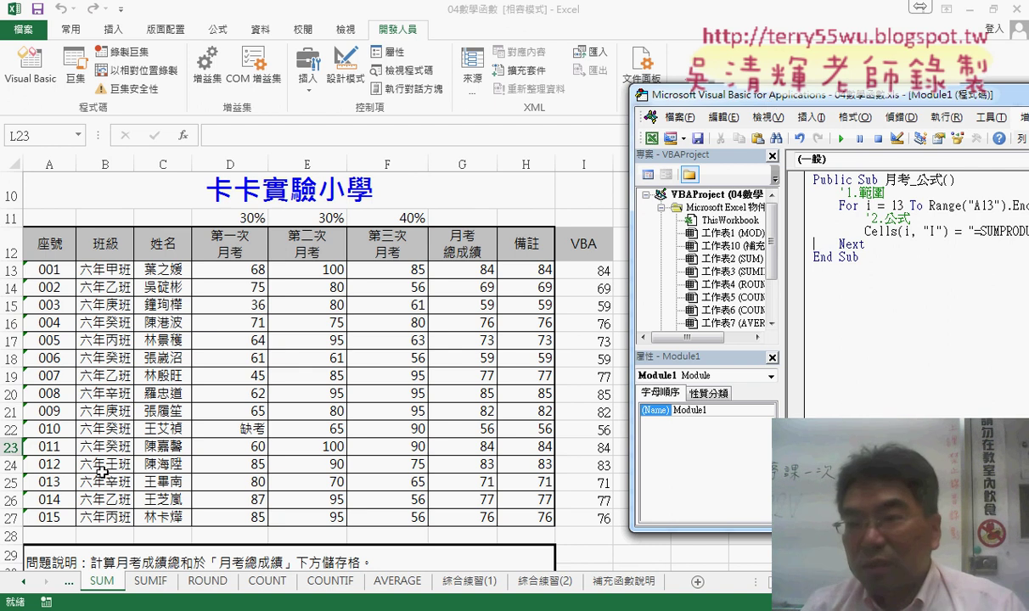
{"action": "left_click_drag", "start_coordinate": [736, 96], "coordinate": [541, 96]}
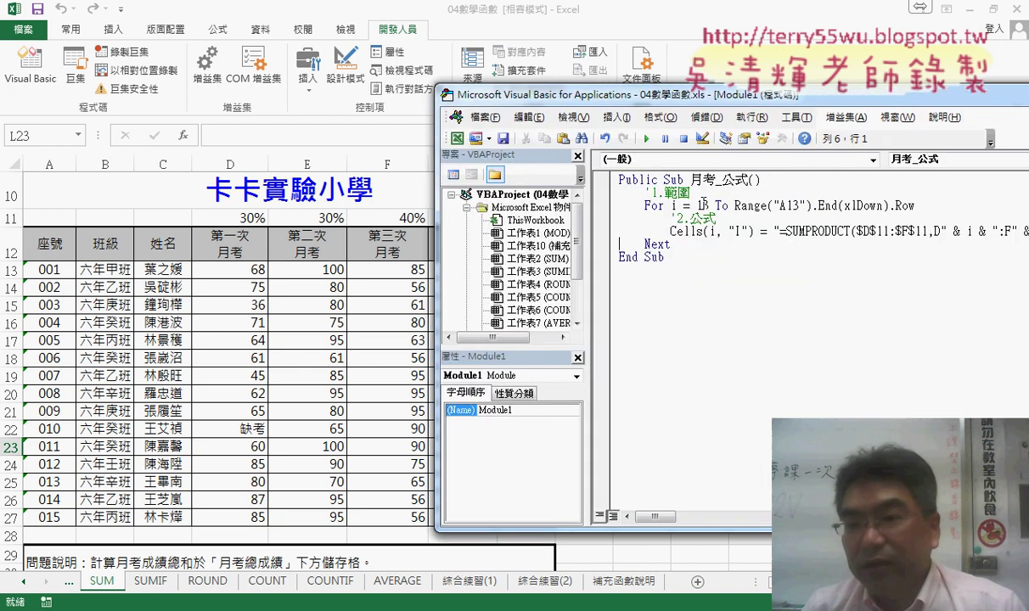
{"action": "mouse_move", "coordinate": [735, 206]}
{"action": "left_mouse_down"}
{"action": "mouse_move", "coordinate": [912, 206]}
{"action": "mouse_move", "coordinate": [735, 205]}
{"action": "left_mouse_up"}
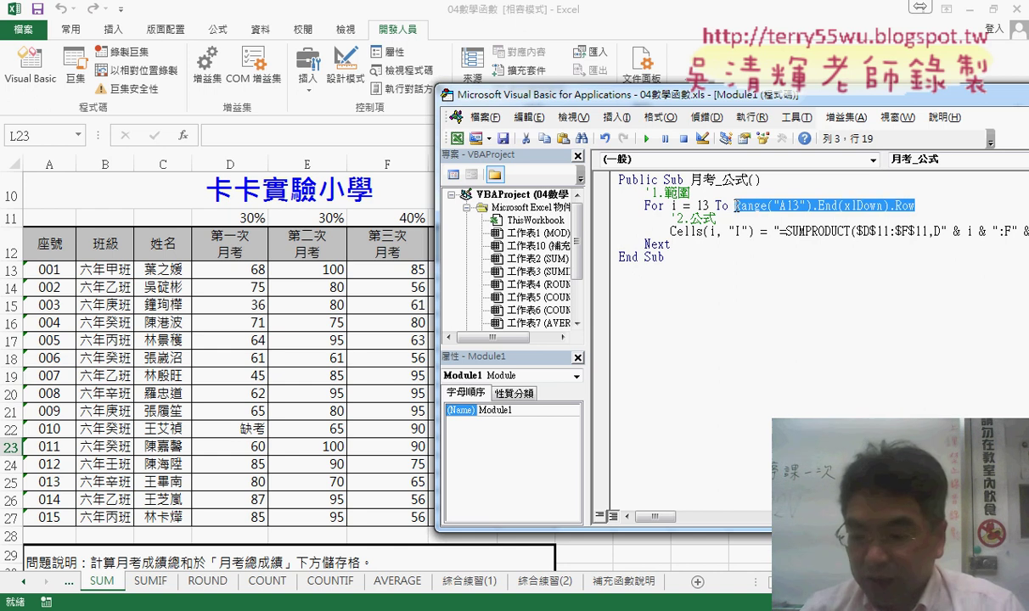
{"action": "type", "text": "27"}
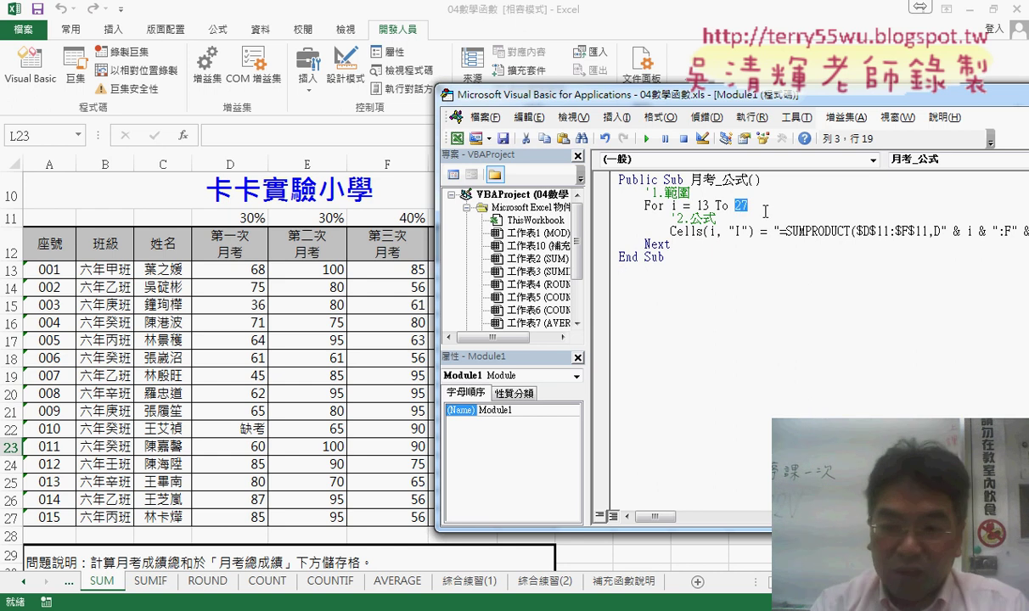
{"action": "type", "text": "ran"}
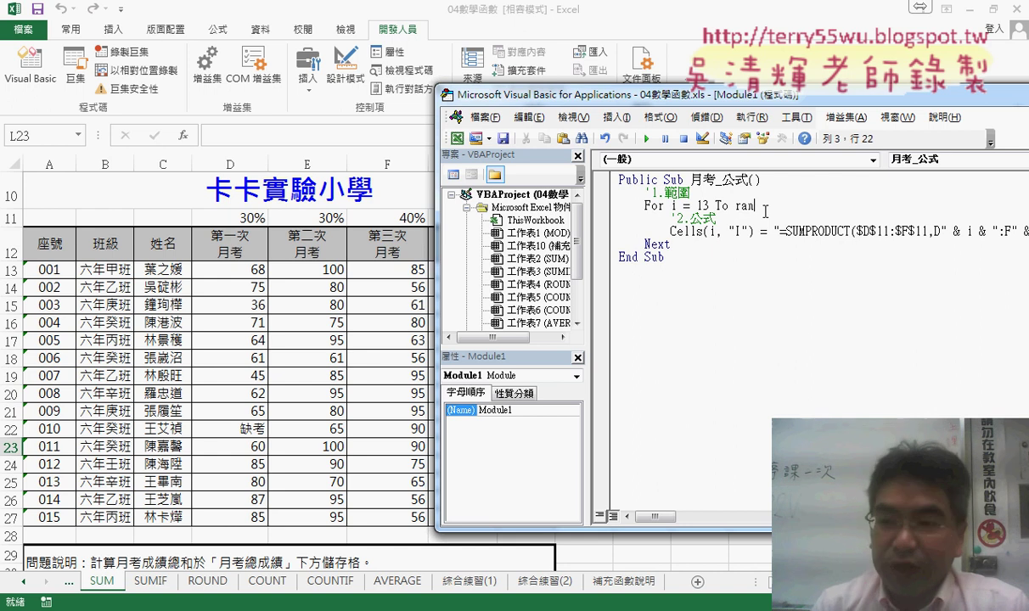
{"action": "type", "text": "ge("}
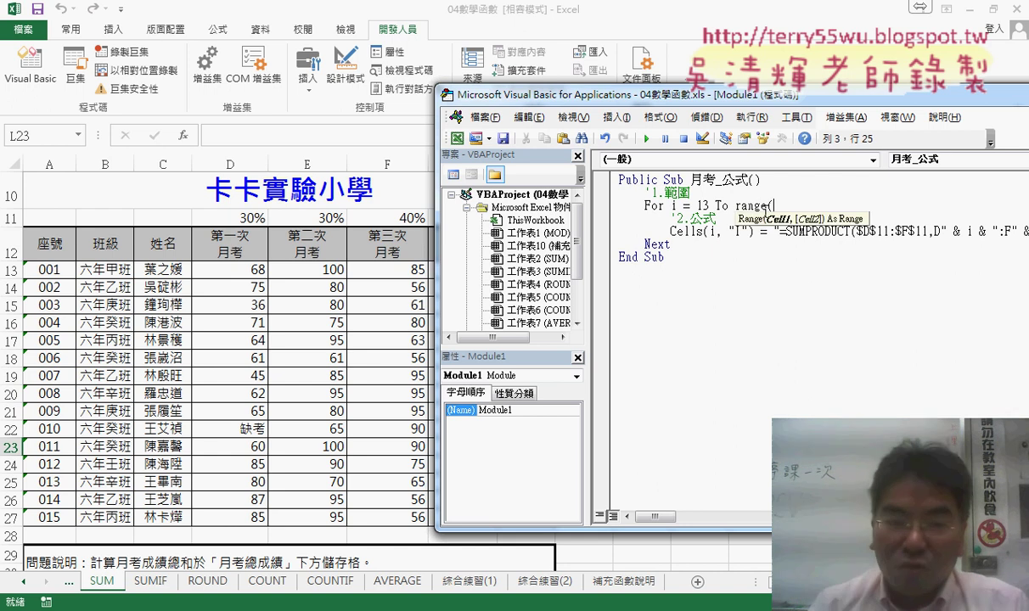
{"action": "type", "text": "\""}
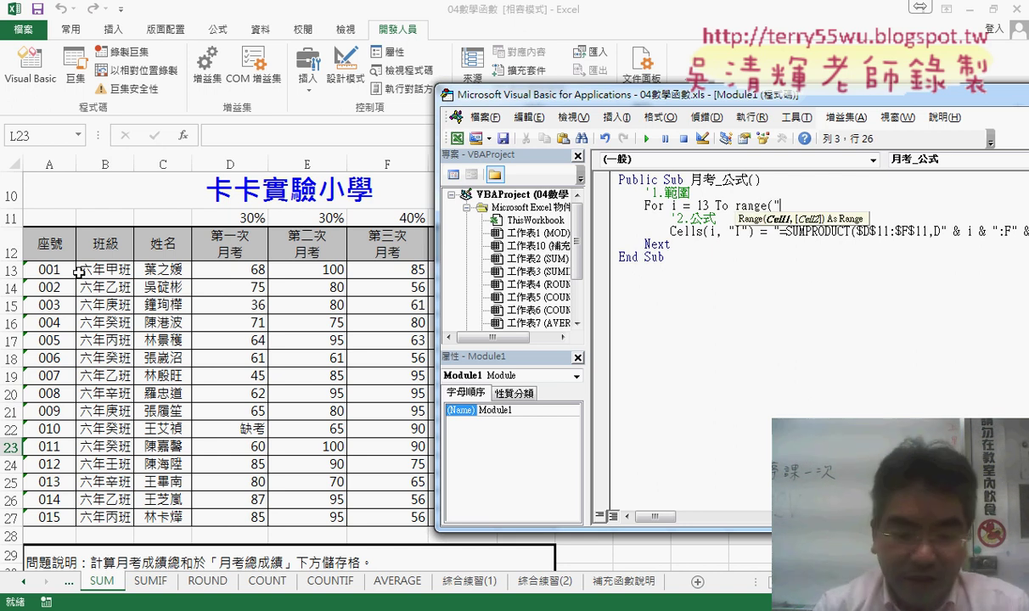
{"action": "type", "text": "A1"}
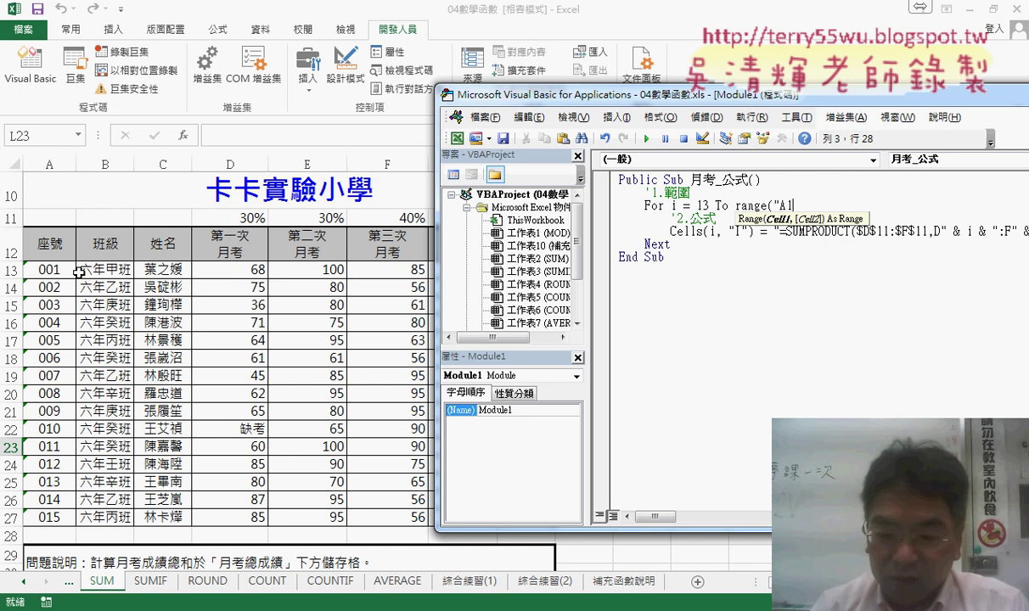
{"action": "type", "text": "3"}
{"action": "type", "text": ")"}
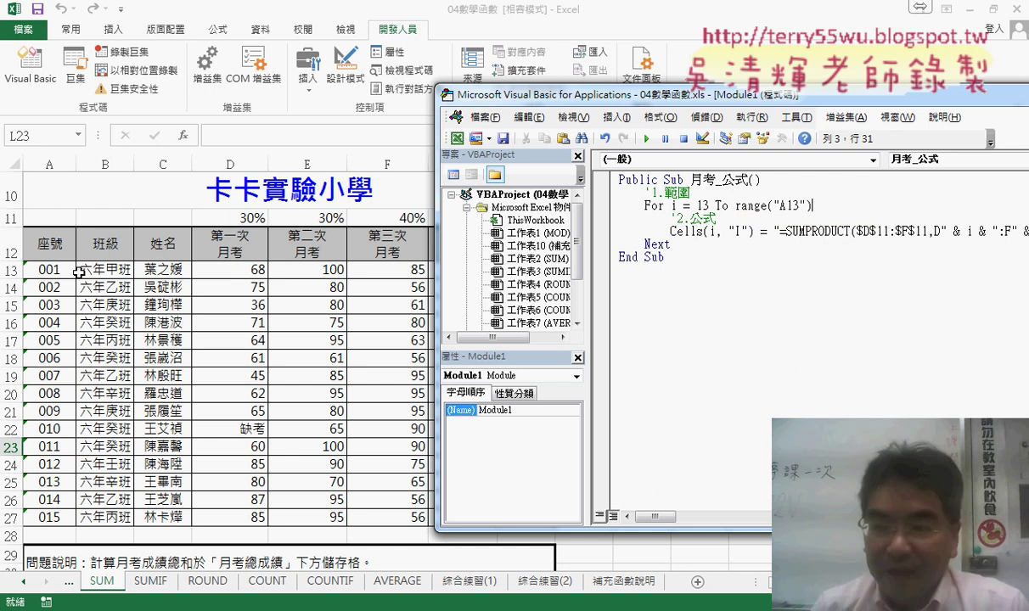
{"action": "type", "text": ".E"}
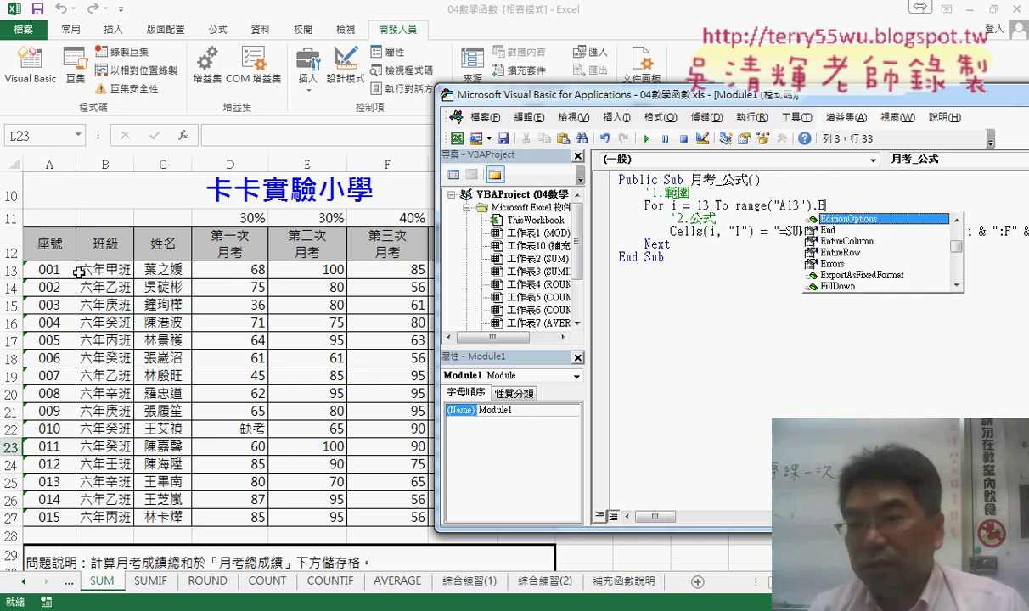
{"action": "key", "text": "Down"}
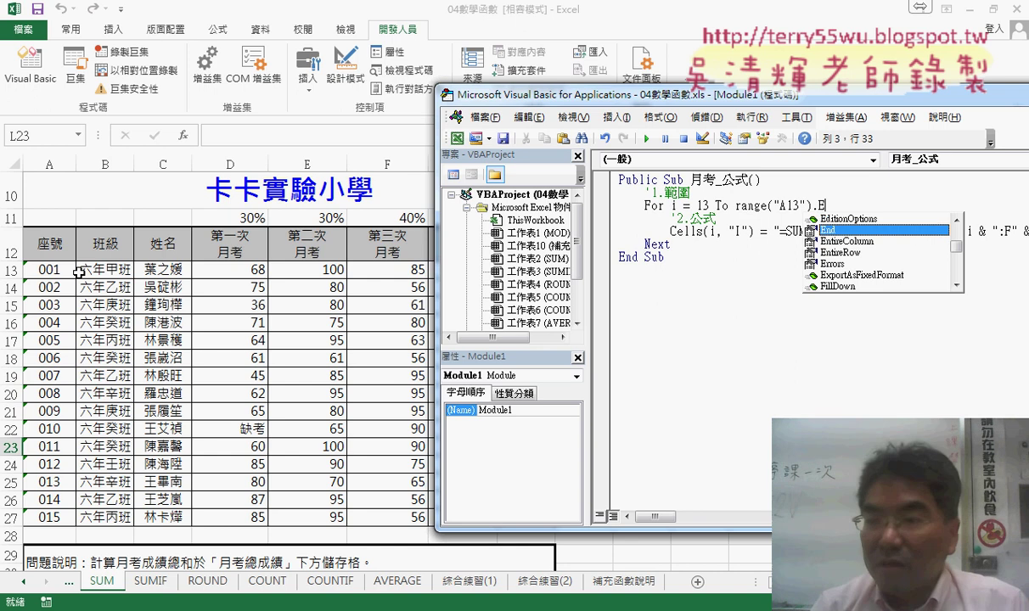
{"action": "key", "text": "space"}
Complete the upper bound as Range("A13").End(xlDown).Row so the loop stops at the last filled row.
{"action": "type", "text": "("}
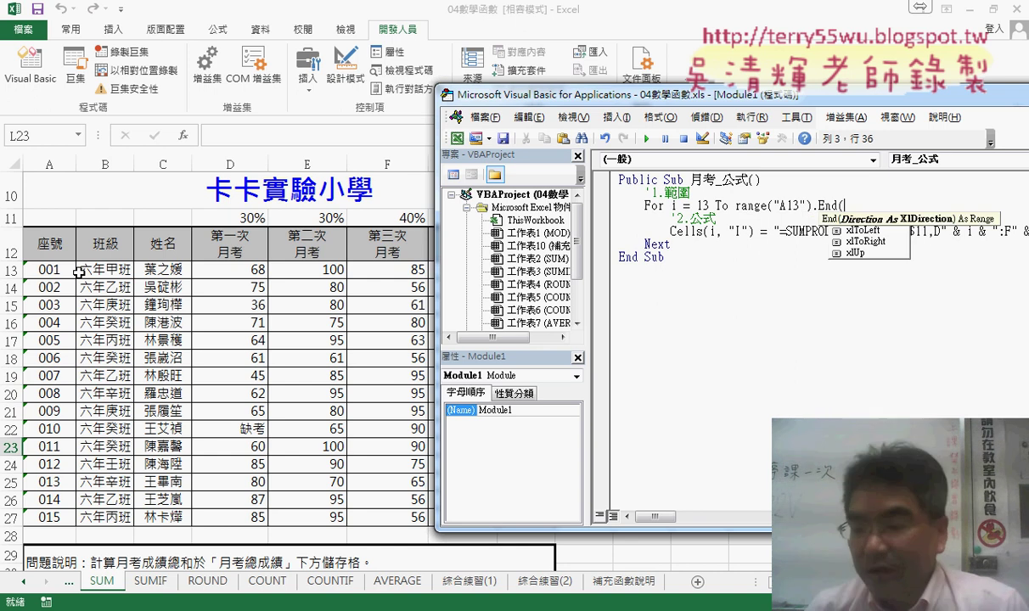
{"action": "key", "text": "Down"}
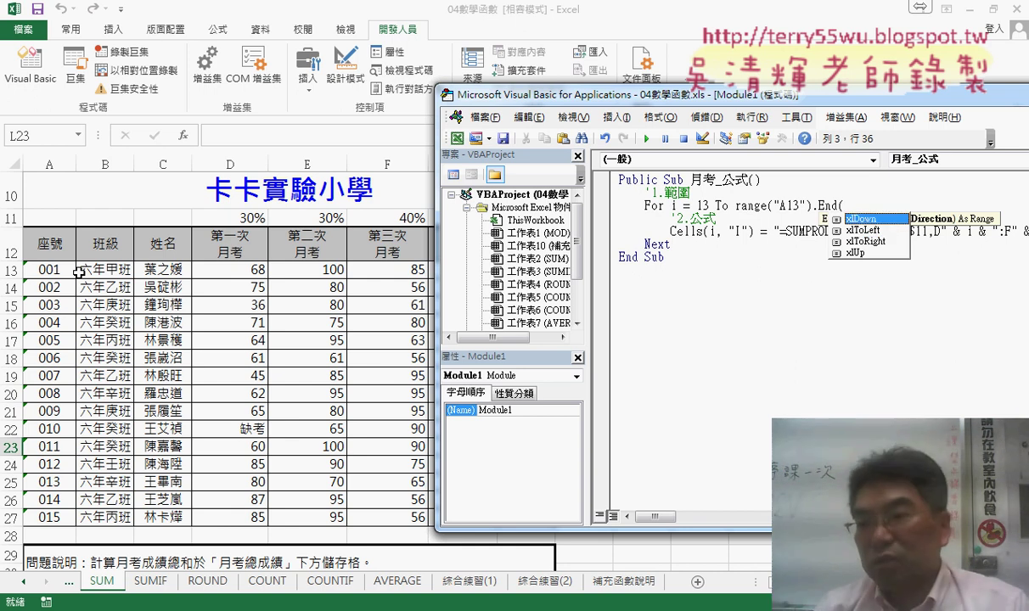
{"action": "key", "text": "Down"}
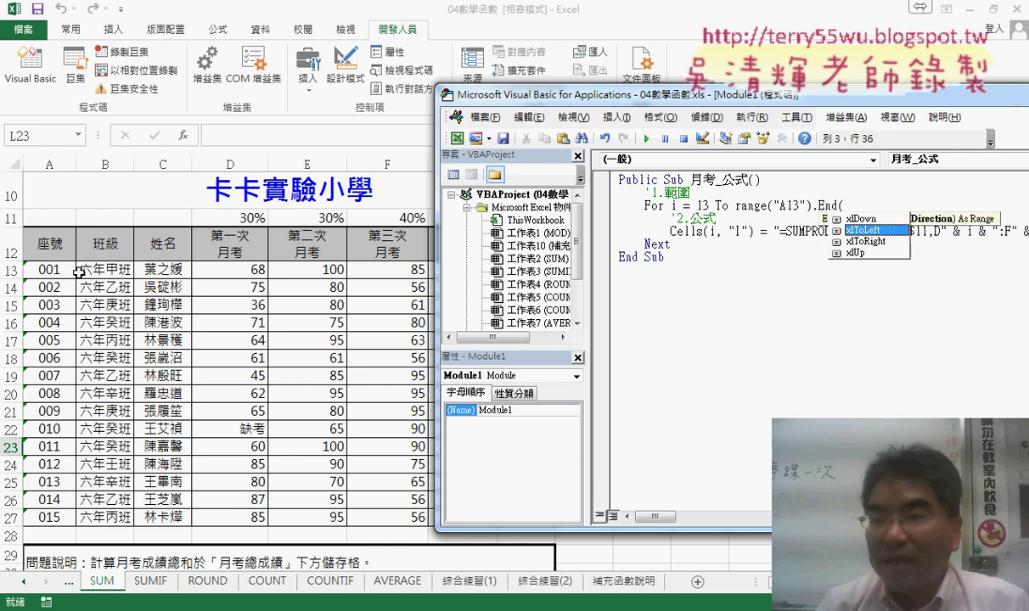
{"action": "key", "text": "Up"}
{"action": "key", "text": "space"}
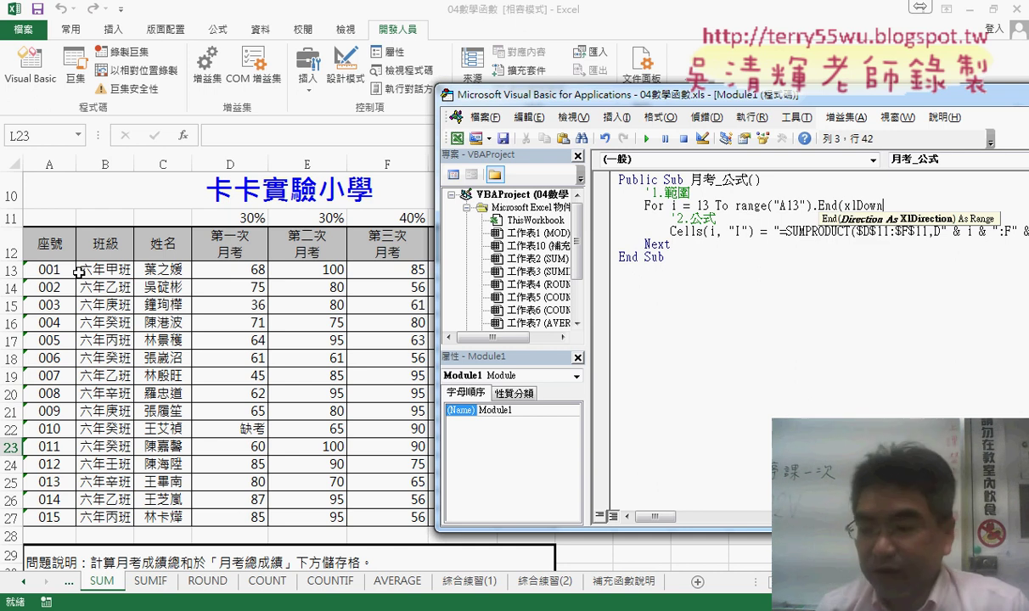
{"action": "type", "text": ")."}
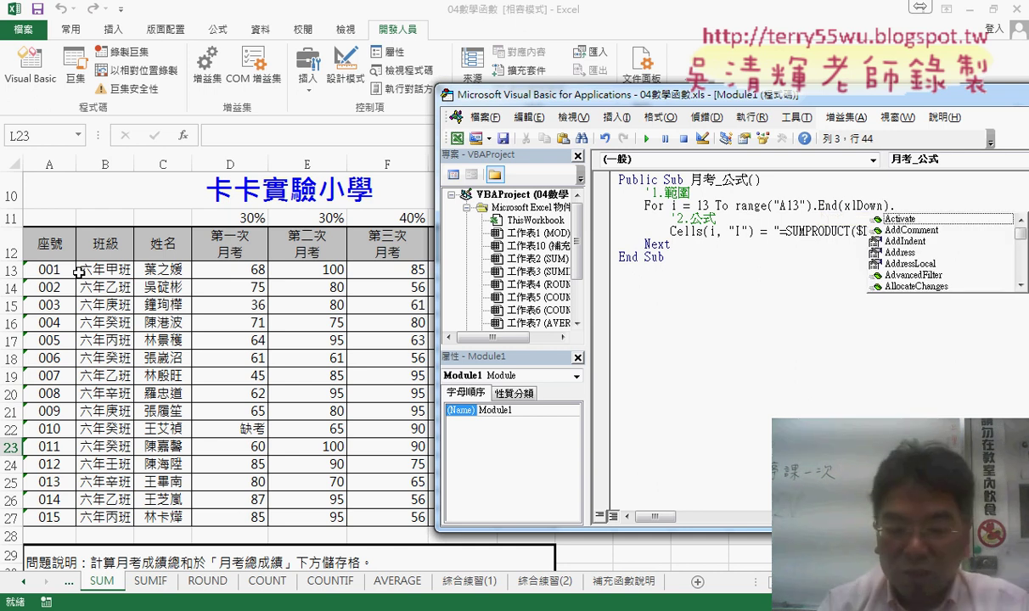
{"action": "type", "text": "row"}
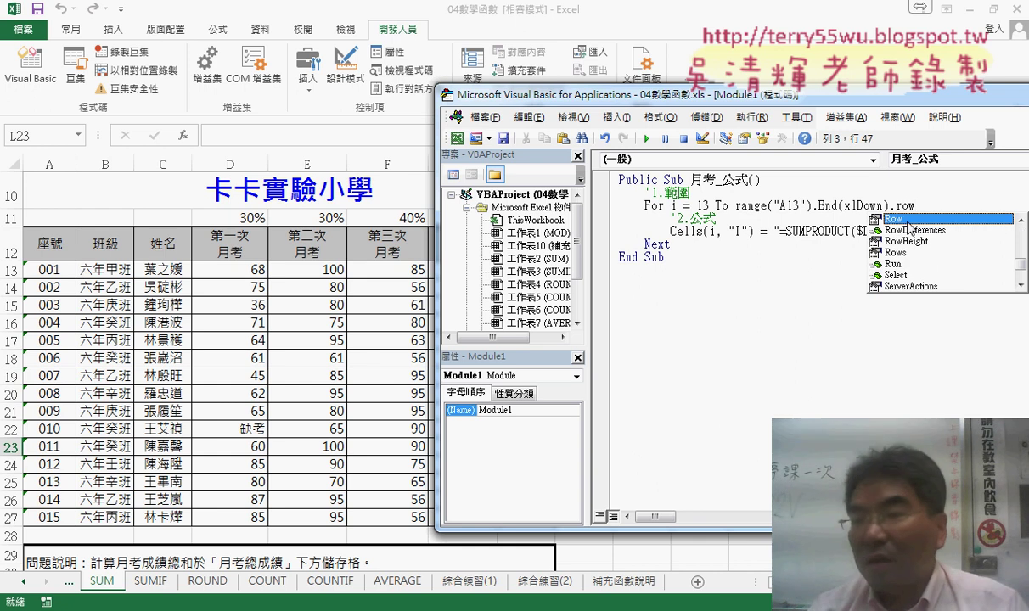
{"action": "double_click", "coordinate": [907, 220]}
{"action": "left_click_drag", "start_coordinate": [915, 206], "coordinate": [758, 207]}
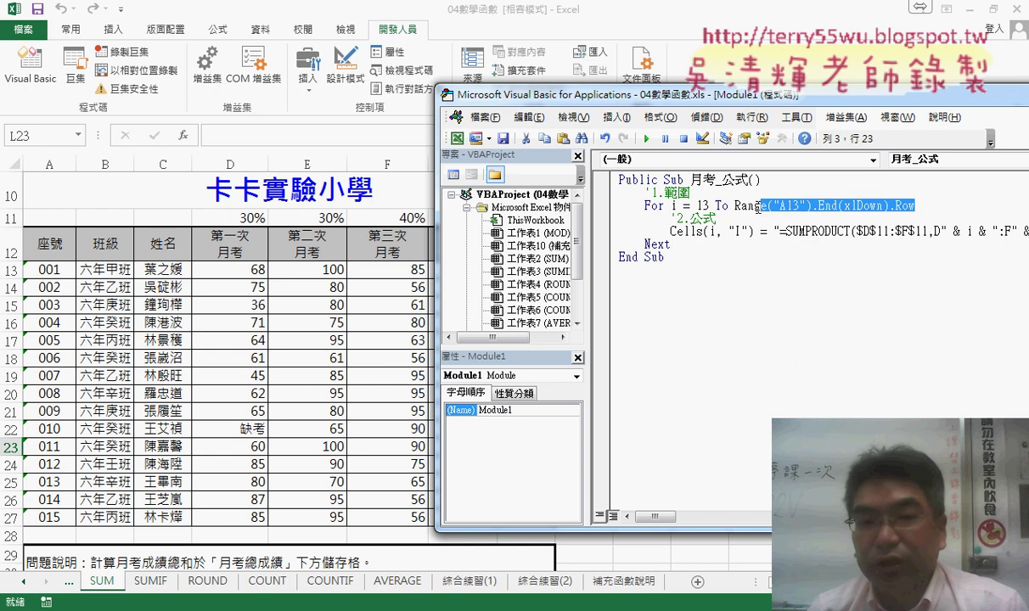
Jump from A13 to the list's last filled row, row 27, then bring the macro code back.
{"action": "left_click", "coordinate": [48, 269]}
{"action": "mouse_move", "coordinate": [85, 270]}
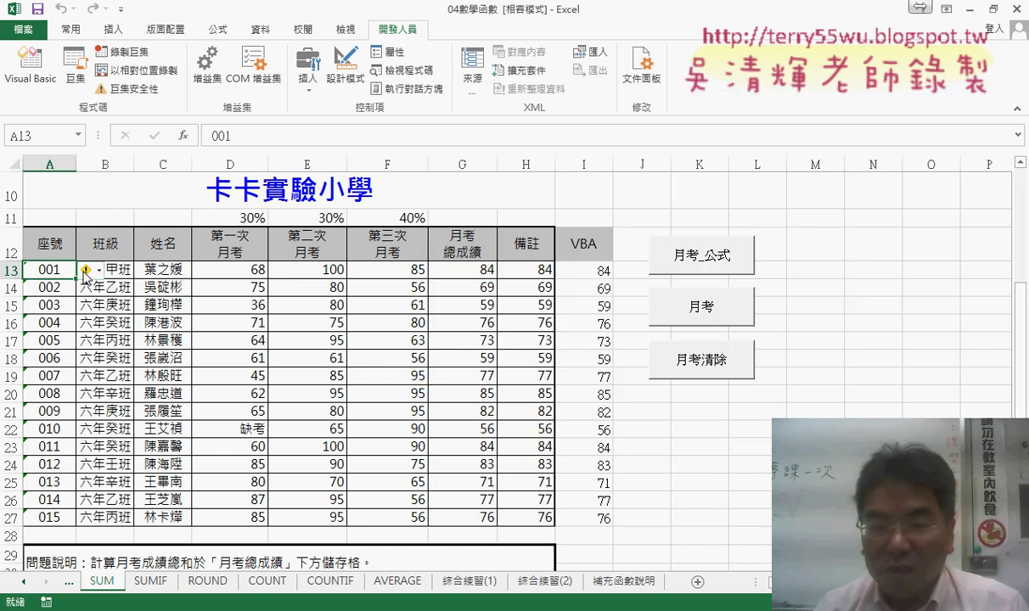
{"action": "key", "text": "ctrl+Down"}
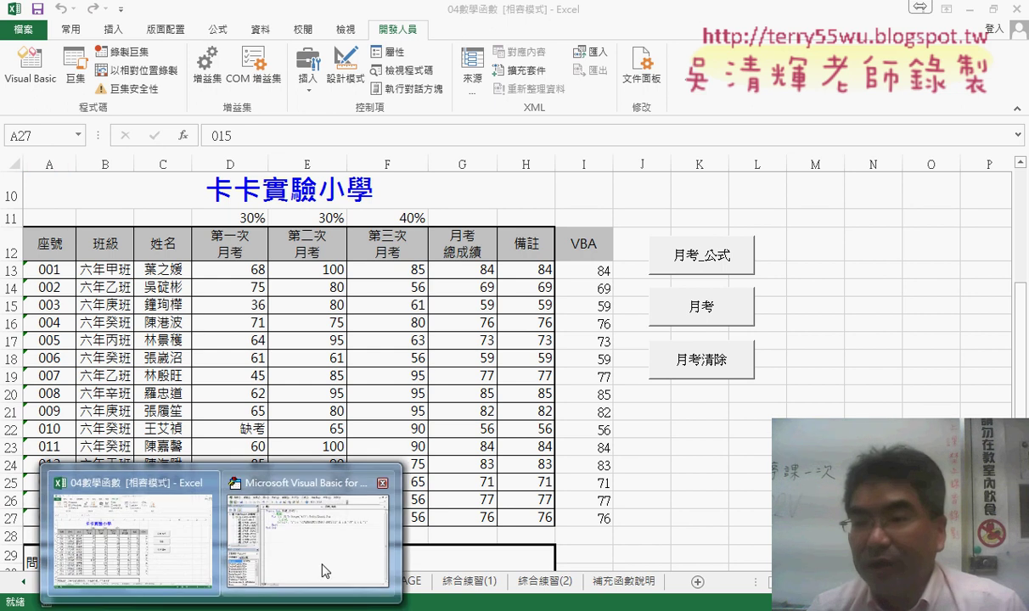
{"action": "left_click", "coordinate": [321, 560]}
Reposition the code window to reveal columns G–I, then highlight the SUMPRODUCT formula string.
{"action": "left_click", "coordinate": [705, 205]}
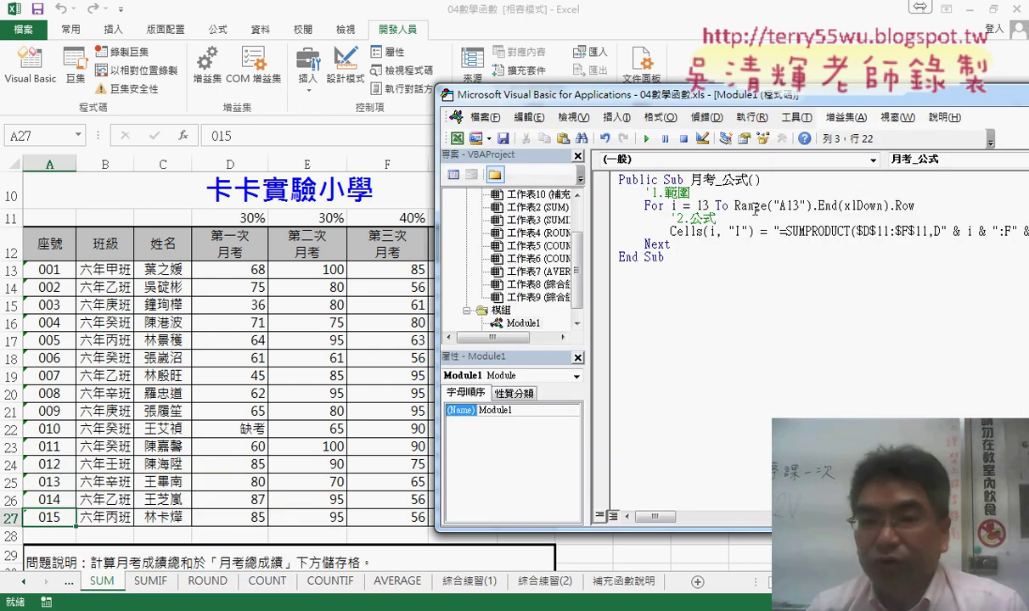
{"action": "left_click_drag", "start_coordinate": [717, 103], "coordinate": [720, 103]}
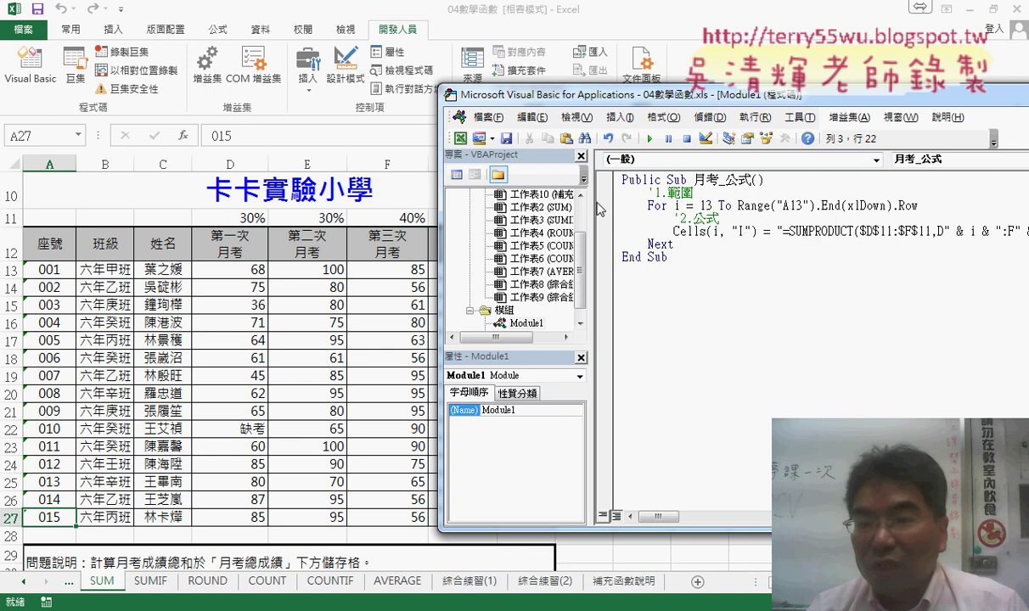
{"action": "left_click_drag", "start_coordinate": [599, 209], "coordinate": [549, 209]}
{"action": "left_click_drag", "start_coordinate": [556, 102], "coordinate": [761, 101]}
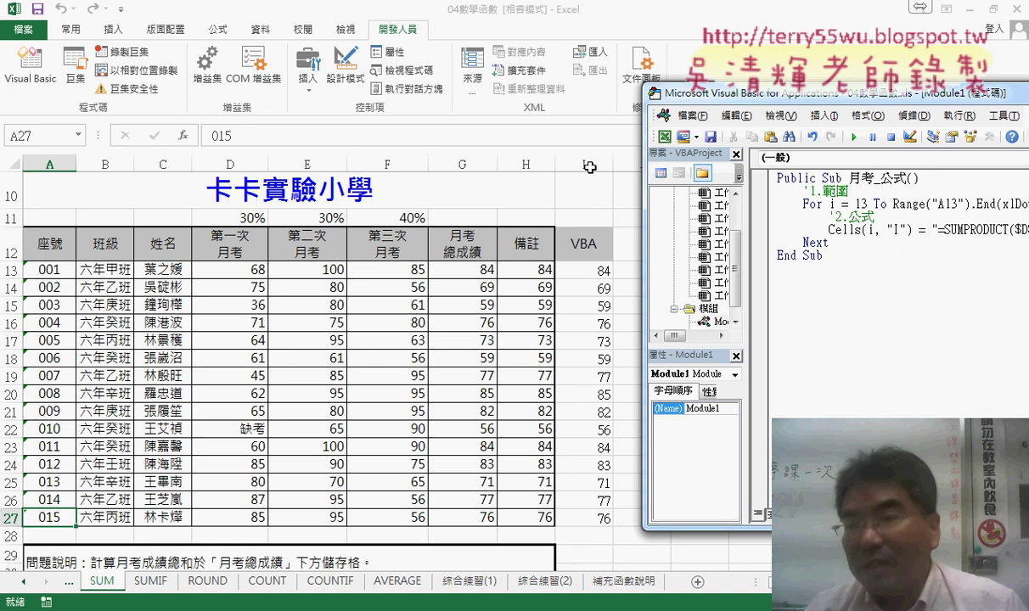
{"action": "left_click_drag", "start_coordinate": [721, 98], "coordinate": [359, 110]}
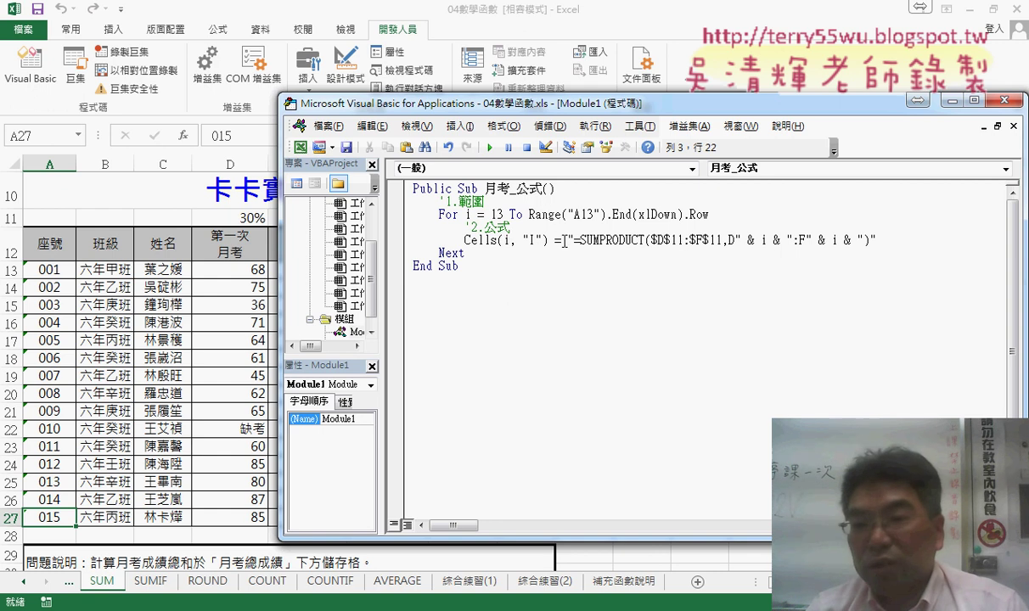
{"action": "mouse_move", "coordinate": [577, 242]}
{"action": "left_mouse_down"}
{"action": "mouse_move", "coordinate": [876, 242]}
{"action": "mouse_move", "coordinate": [565, 241]}
{"action": "left_mouse_up"}
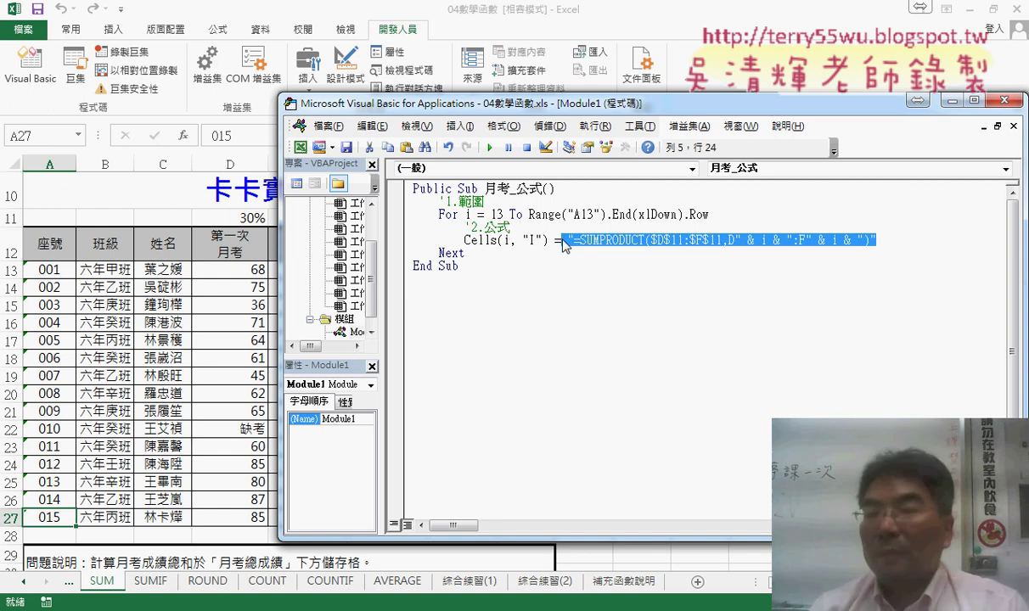
Delete the old formula string and copy the existing formula from cell H13.
{"action": "key", "text": "Delete"}
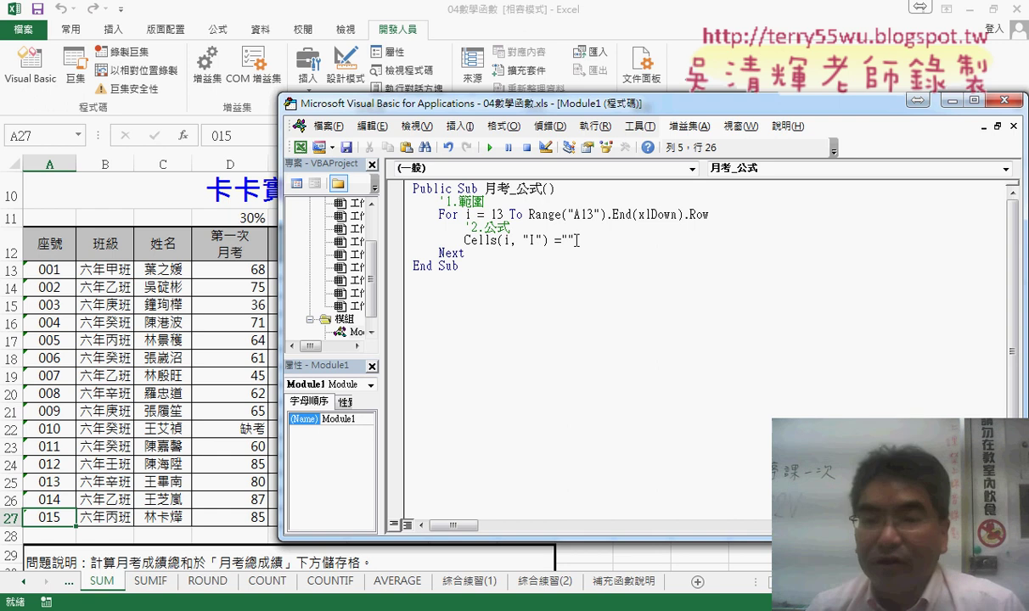
{"action": "left_click", "coordinate": [569, 241]}
{"action": "left_click", "coordinate": [227, 269]}
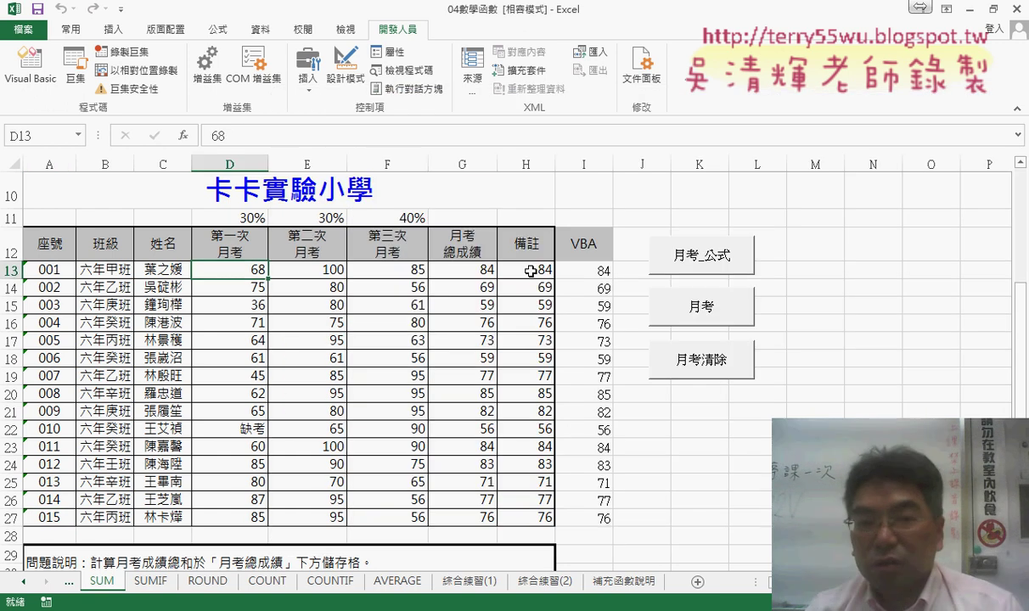
{"action": "left_click", "coordinate": [526, 270]}
{"action": "double_click", "coordinate": [527, 270]}
{"action": "key", "text": "F2"}
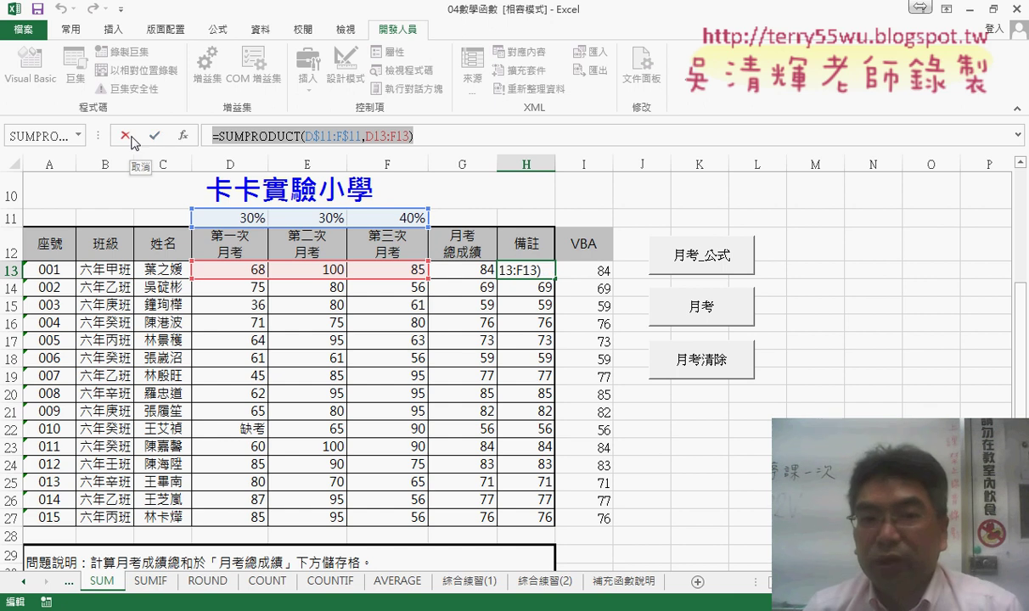
{"action": "left_click", "coordinate": [132, 136]}
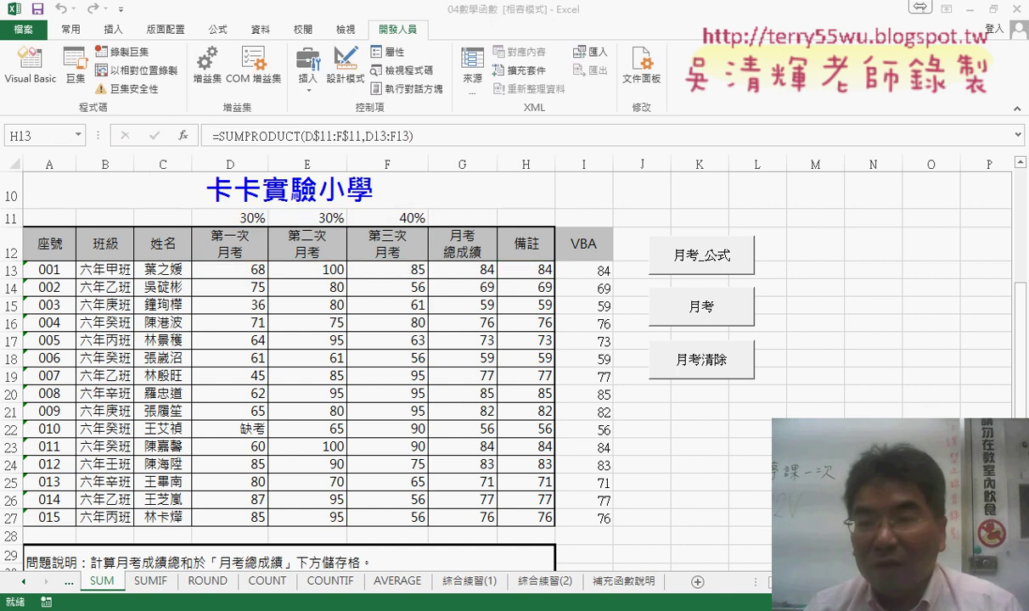
Paste =SUMPRODUCT(D$11:F$11,D13:F13) between the quotes on the Cells line.
{"action": "key", "text": "alt+F11"}
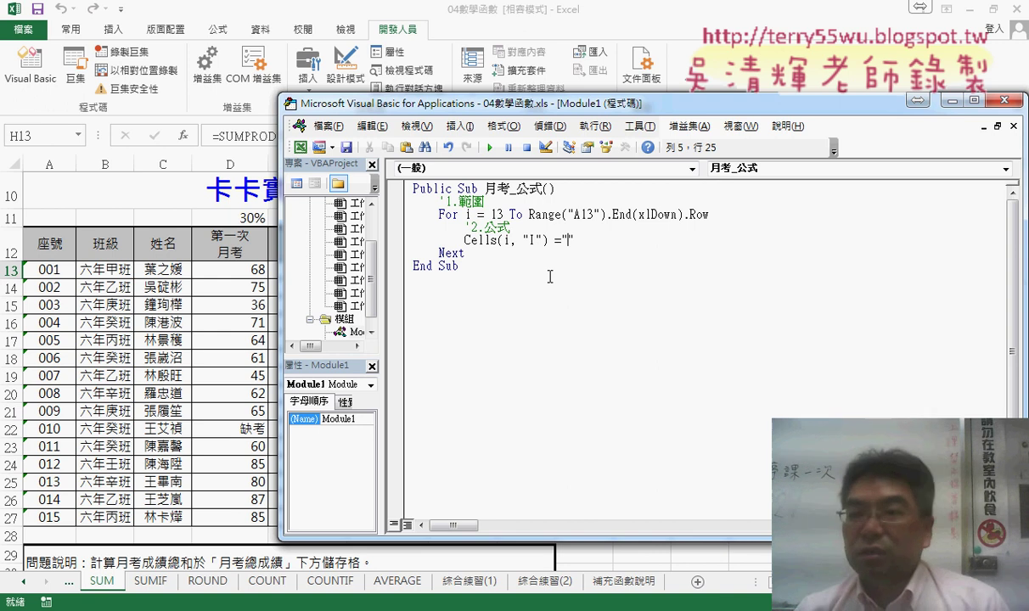
{"action": "type", "text": "=SUMPRODUCT(D$11:F$11,D13:F13)"}
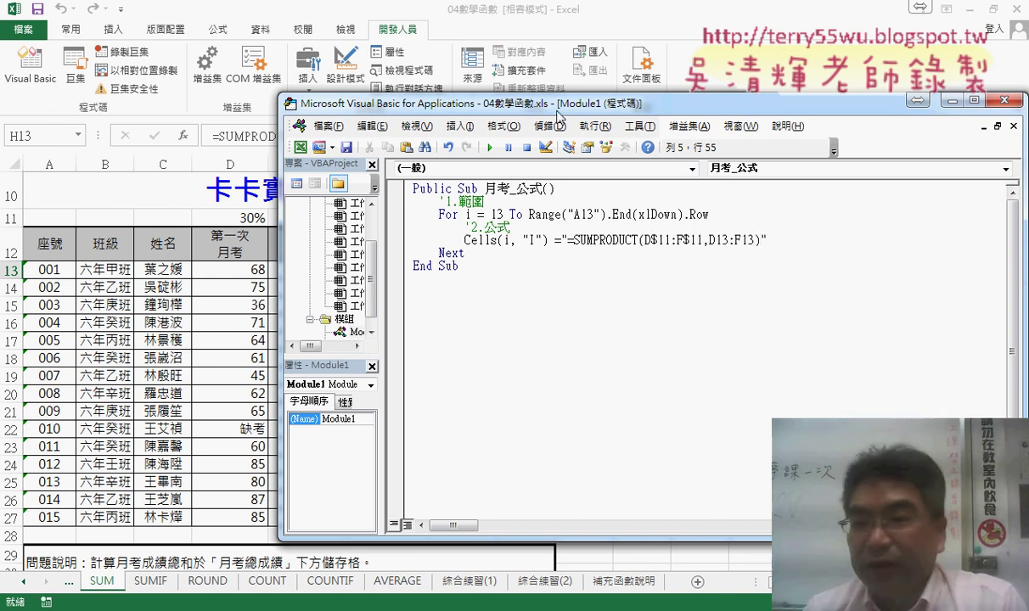
{"action": "left_click_drag", "start_coordinate": [558, 108], "coordinate": [566, 107]}
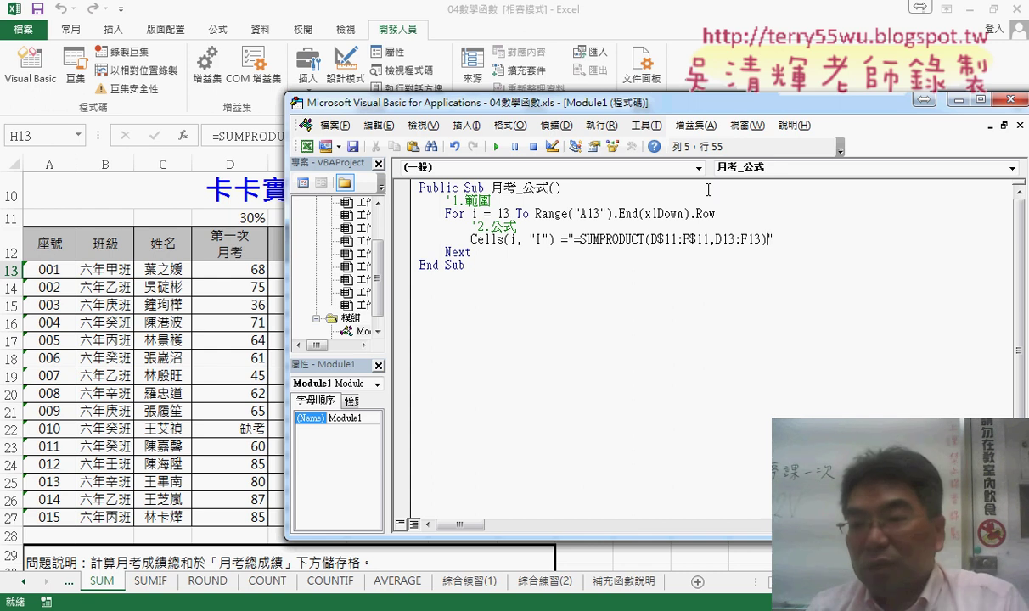
Compare the formula's row-13 references with the loop's start row, then select the 13 in D13.
{"action": "left_click_drag", "start_coordinate": [679, 246], "coordinate": [672, 245]}
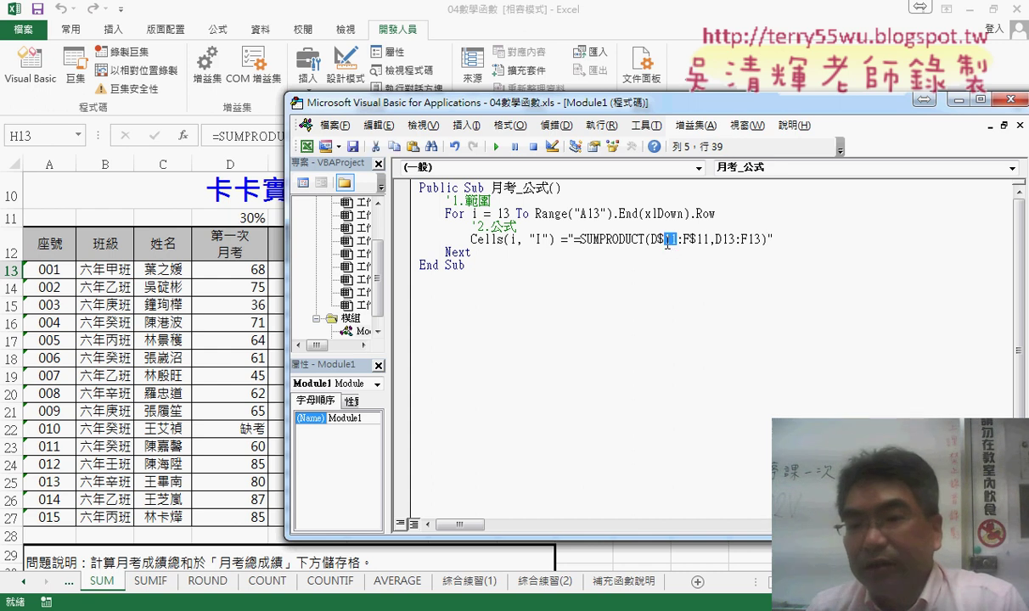
{"action": "left_click", "coordinate": [507, 214]}
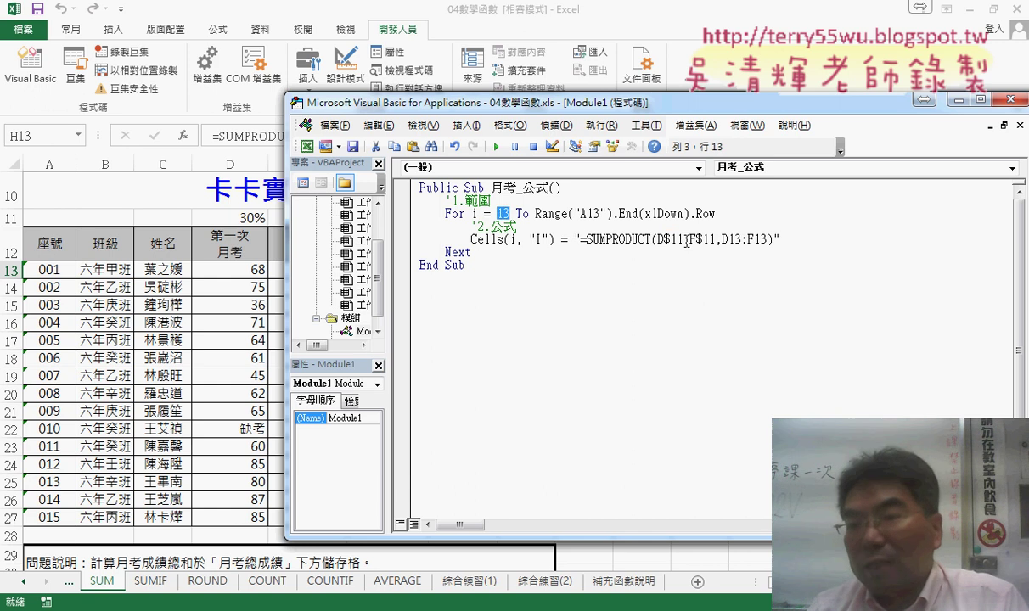
{"action": "left_click_drag", "start_coordinate": [767, 240], "coordinate": [759, 239]}
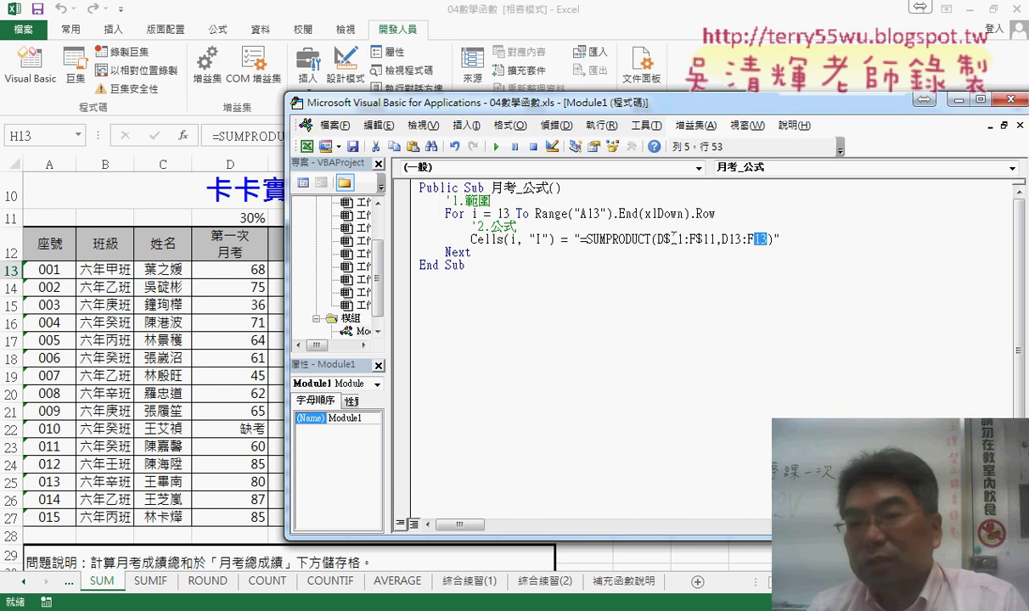
{"action": "left_click", "coordinate": [512, 214]}
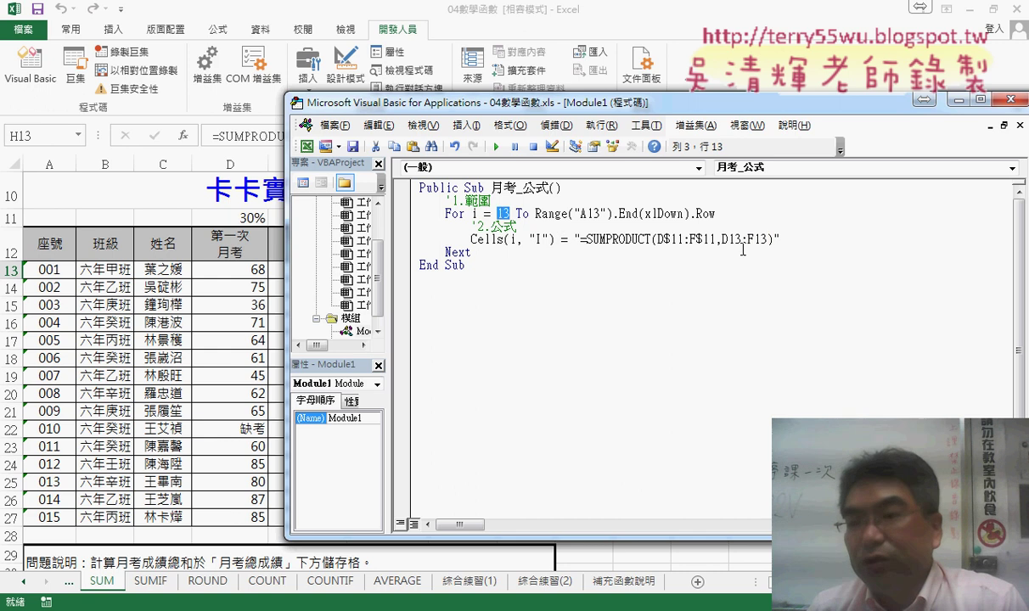
{"action": "left_click_drag", "start_coordinate": [742, 239], "coordinate": [727, 239]}
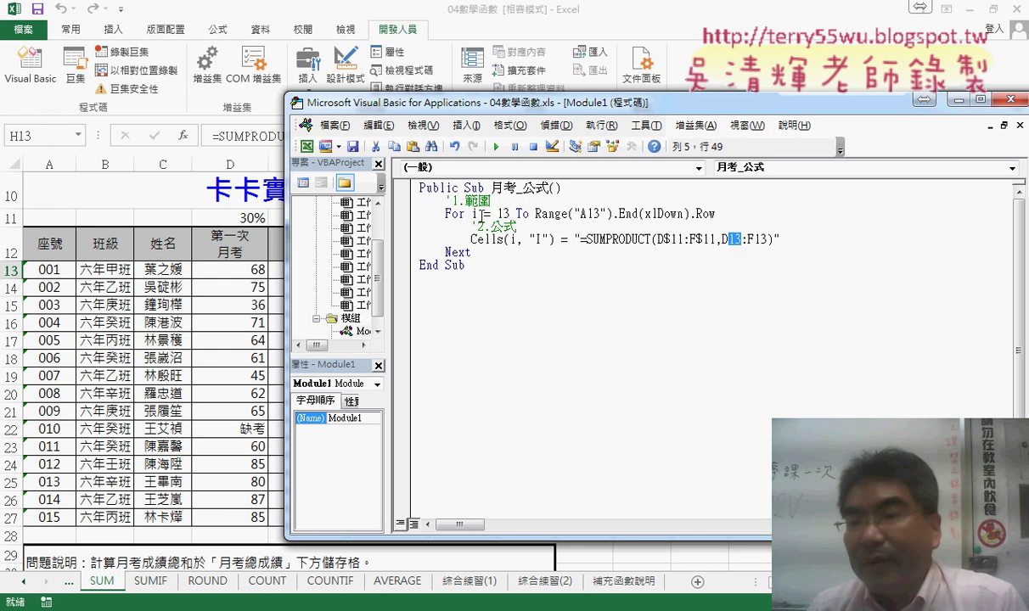
{"action": "left_click_drag", "start_coordinate": [478, 214], "coordinate": [472, 214]}
{"action": "left_click_drag", "start_coordinate": [726, 240], "coordinate": [741, 240]}
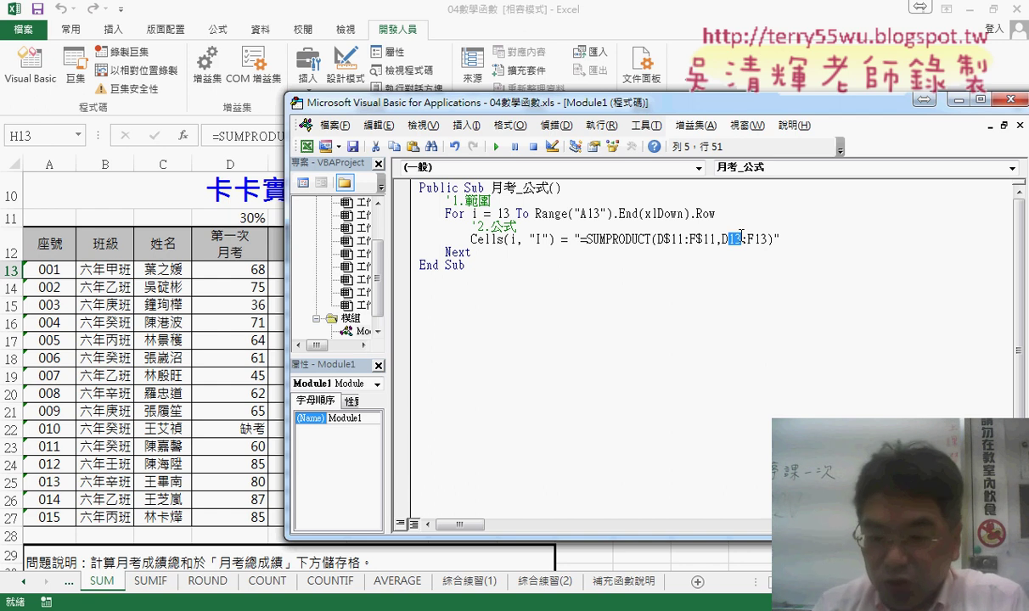
Replace both fixed 13s with " & i & " so the range reads D" & i & ":F" & i & ").
{"action": "type", "text": "\"\""}
{"action": "key", "text": "Left"}
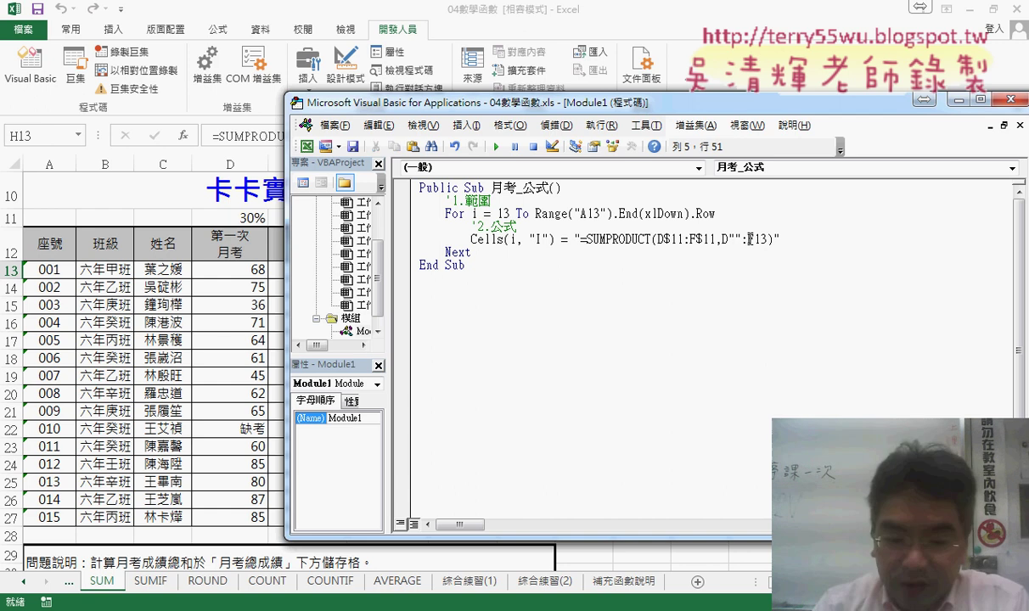
{"action": "type", "text": "&"}
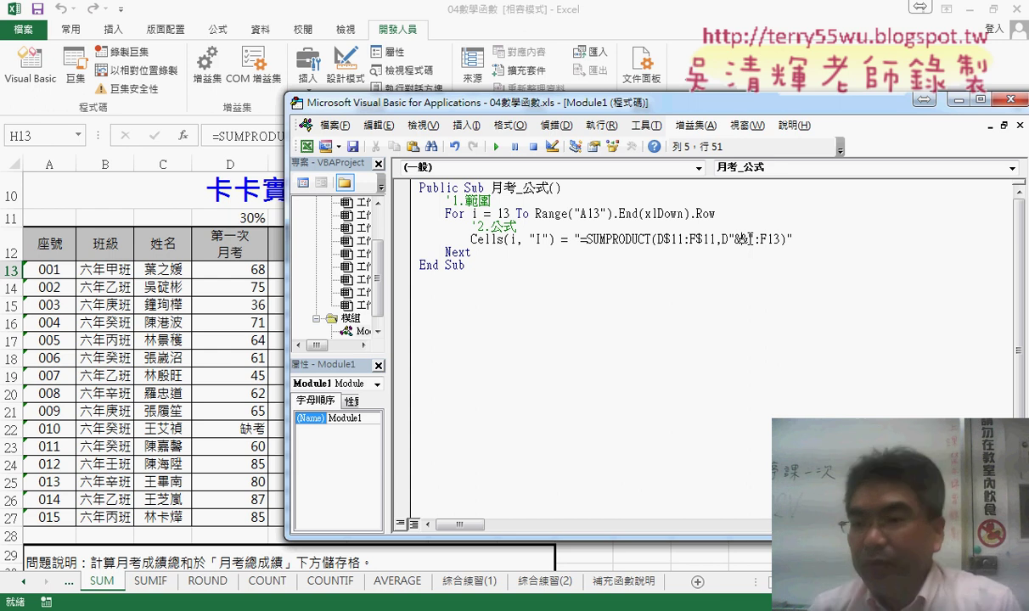
{"action": "type", "text": "i"}
{"action": "key", "text": "Left"}
{"action": "key", "text": "Left"}
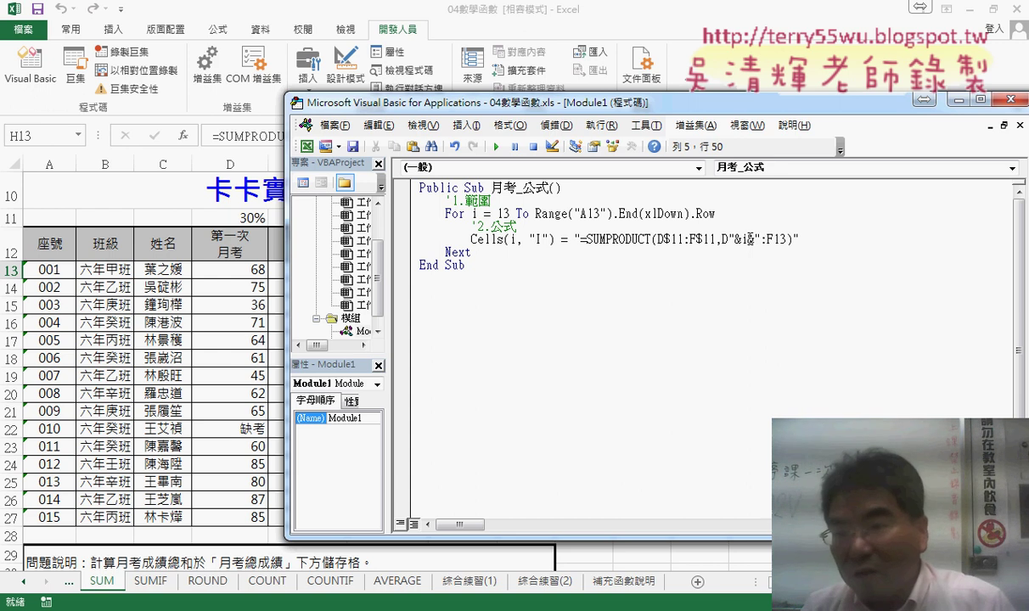
{"action": "key", "text": "Right"}
{"action": "key", "text": "Right"}
{"action": "type", "text": "&"}
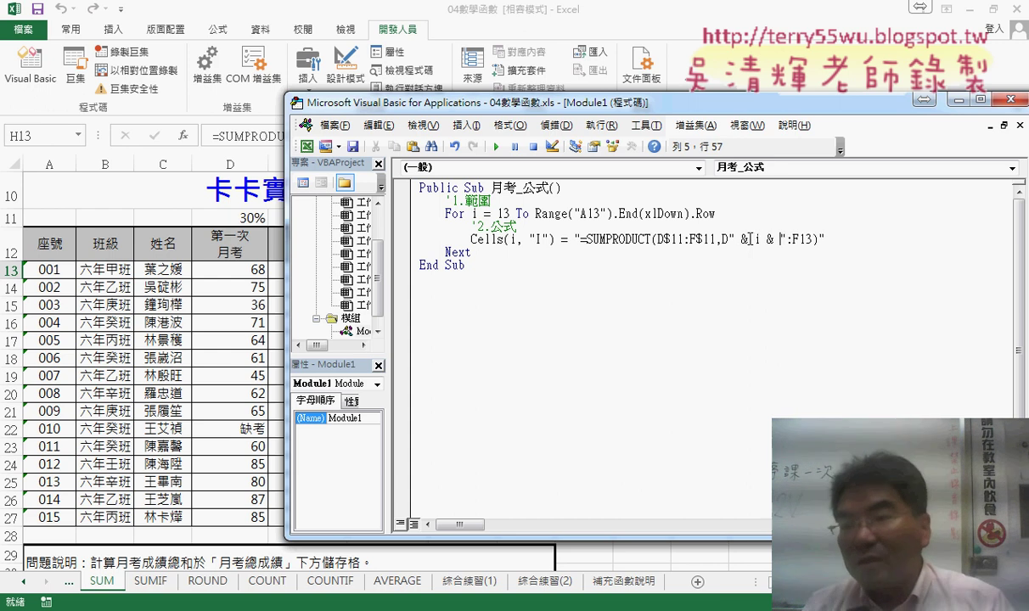
{"action": "left_click", "coordinate": [749, 240]}
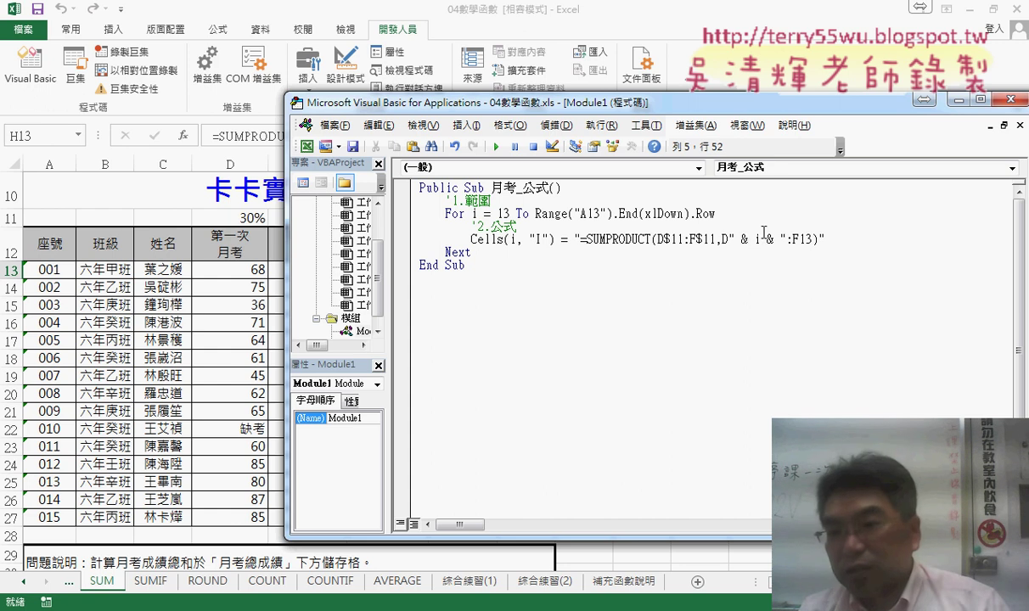
{"action": "left_click_drag", "start_coordinate": [729, 240], "coordinate": [803, 240]}
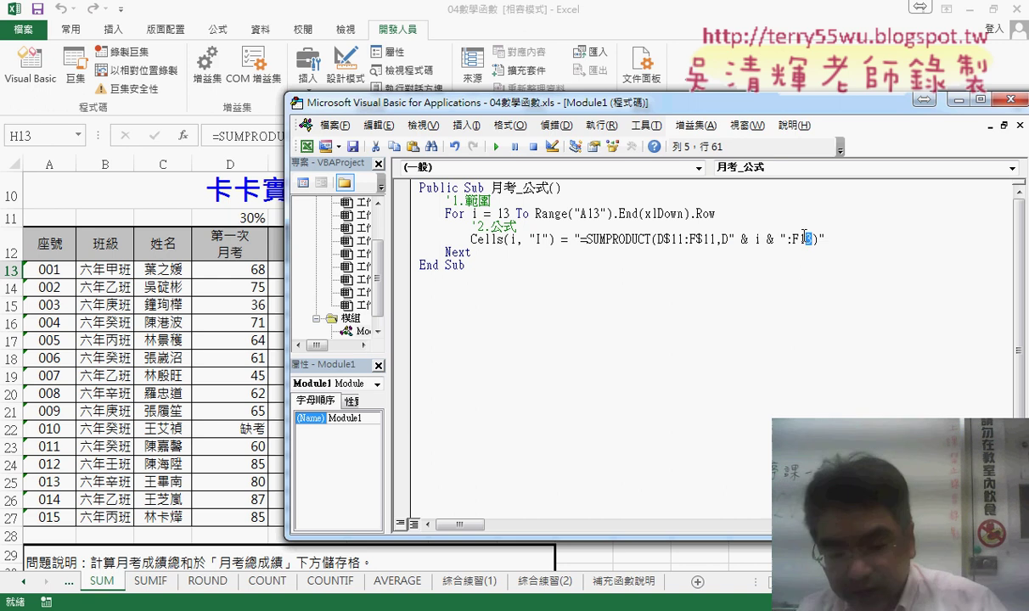
{"action": "type", "text": "\" & i & \""}
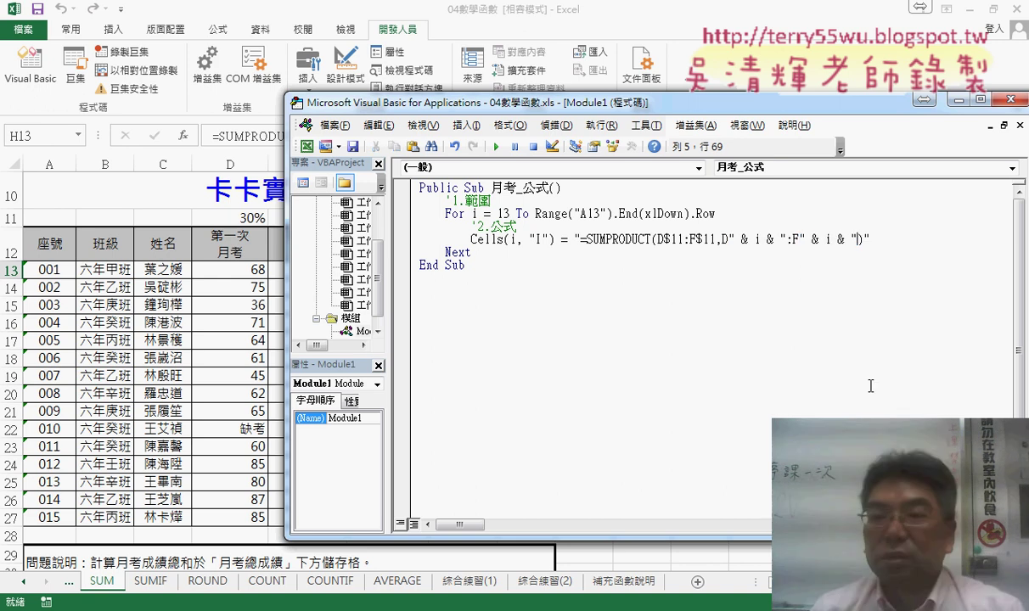
{"action": "left_click", "coordinate": [787, 342]}
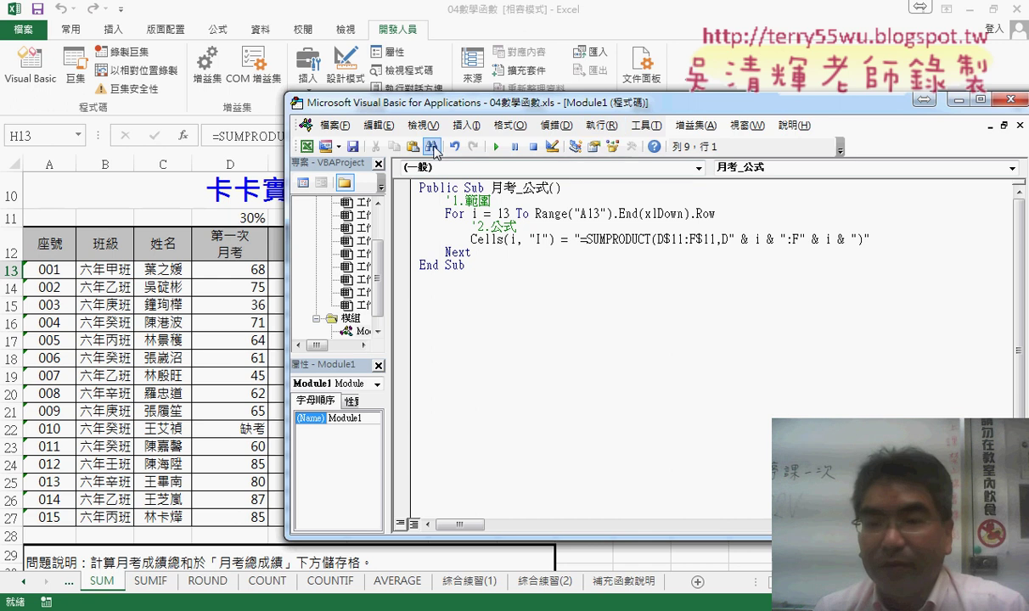
Duplicate the whole 月考_公式 Sub directly below the original.
{"action": "left_click_drag", "start_coordinate": [463, 105], "coordinate": [813, 103]}
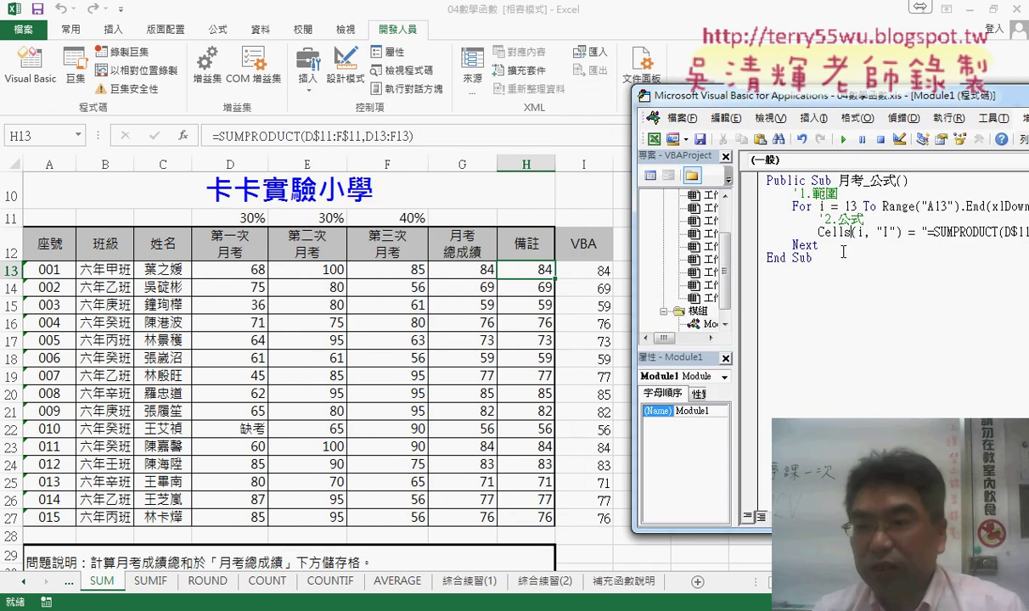
{"action": "left_click_drag", "start_coordinate": [840, 283], "coordinate": [766, 180]}
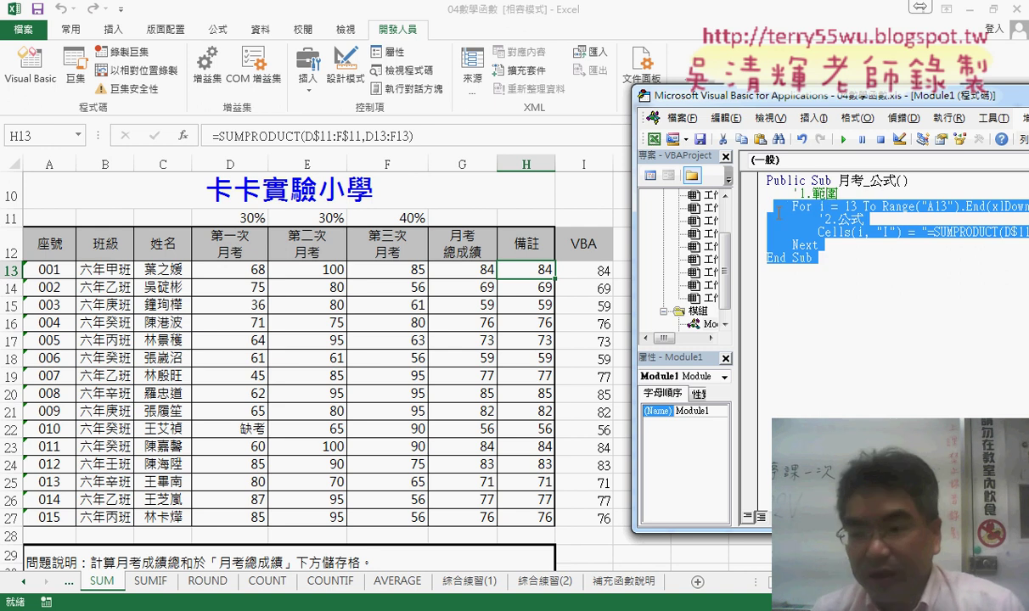
{"action": "key", "text": "ctrl+c"}
{"action": "left_click", "coordinate": [779, 319]}
{"action": "key", "text": "ctrl+v"}
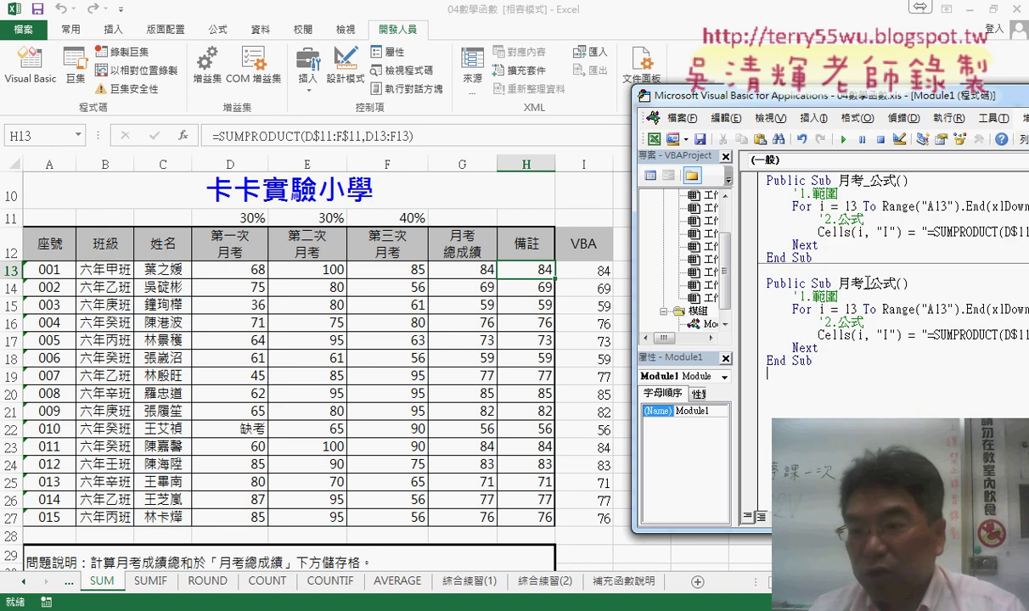
Rename the copied Sub to 月考清除.
{"action": "left_click_drag", "start_coordinate": [864, 283], "coordinate": [884, 283]}
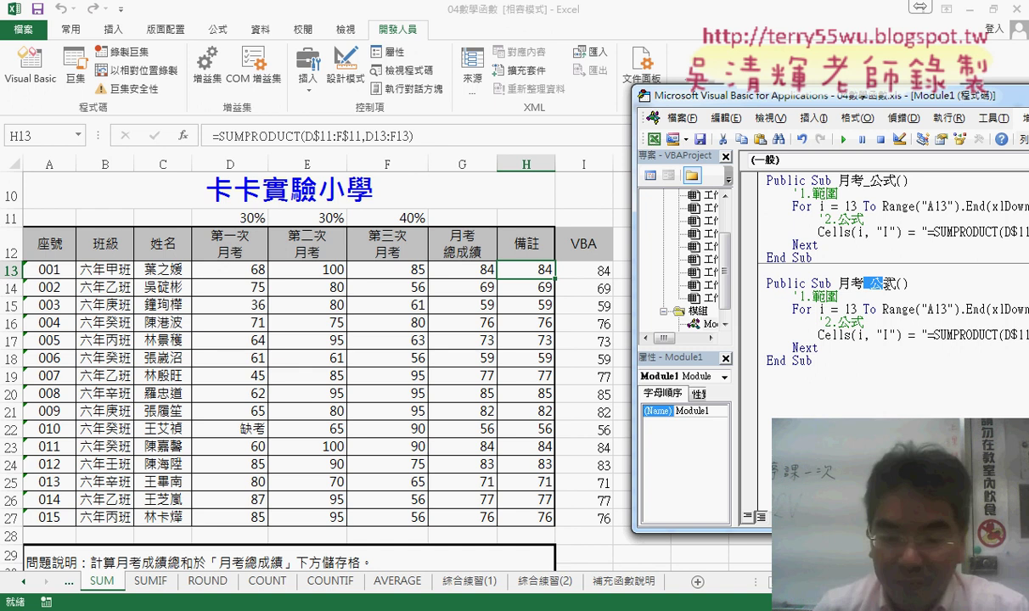
{"action": "type", "text": "7"}
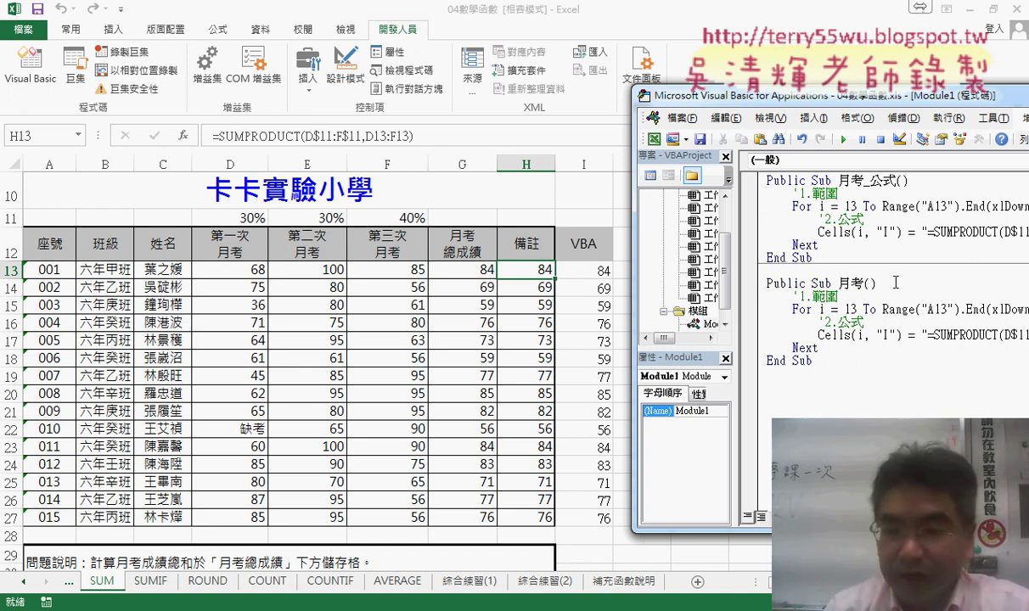
{"action": "key", "text": "BackSpace"}
{"action": "type", "text": "清"}
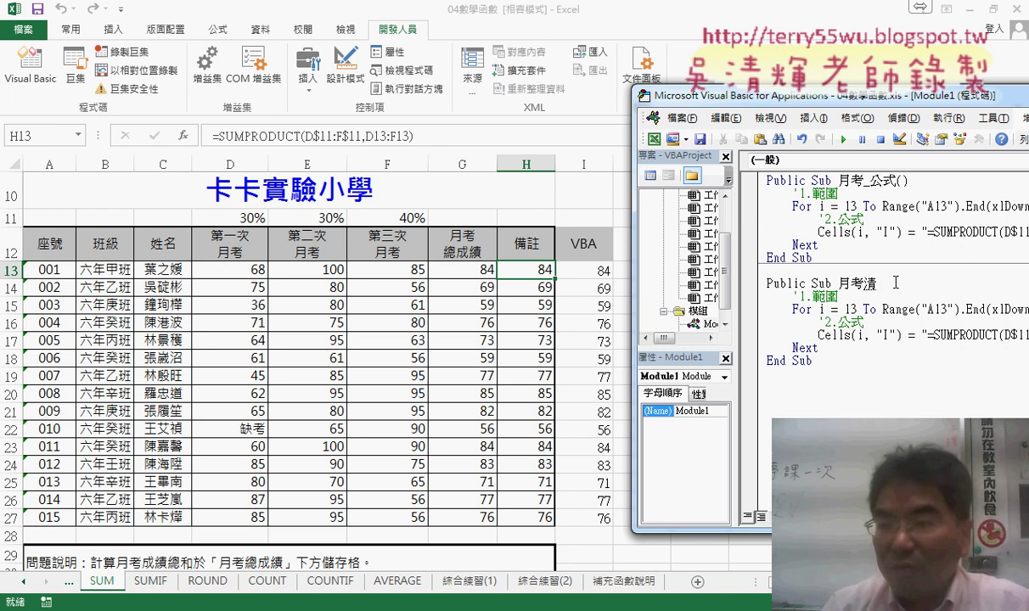
{"action": "type", "text": "出"}
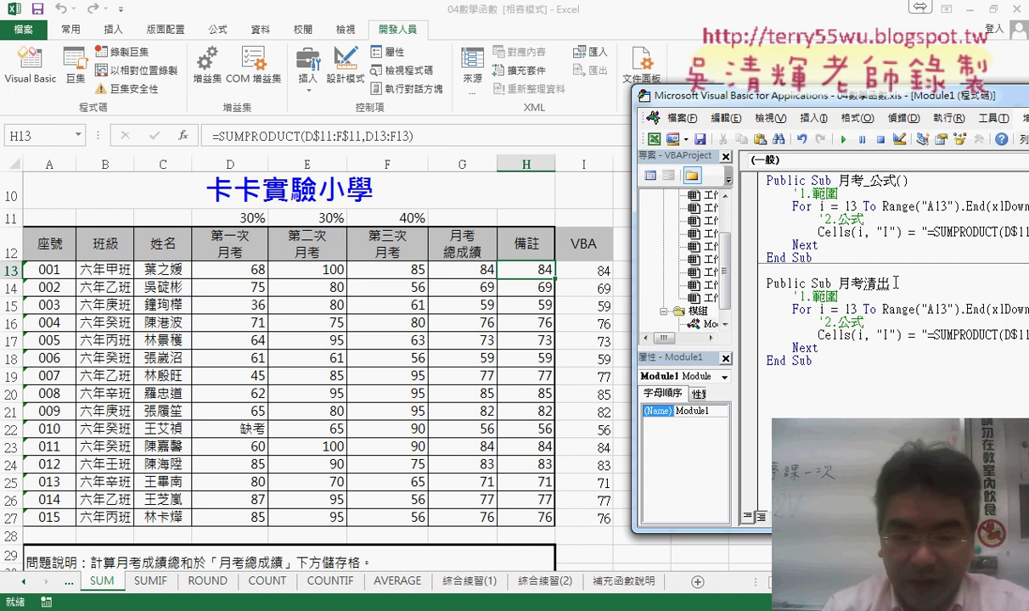
{"action": "key", "text": "BackSpace"}
{"action": "type", "text": "除("}
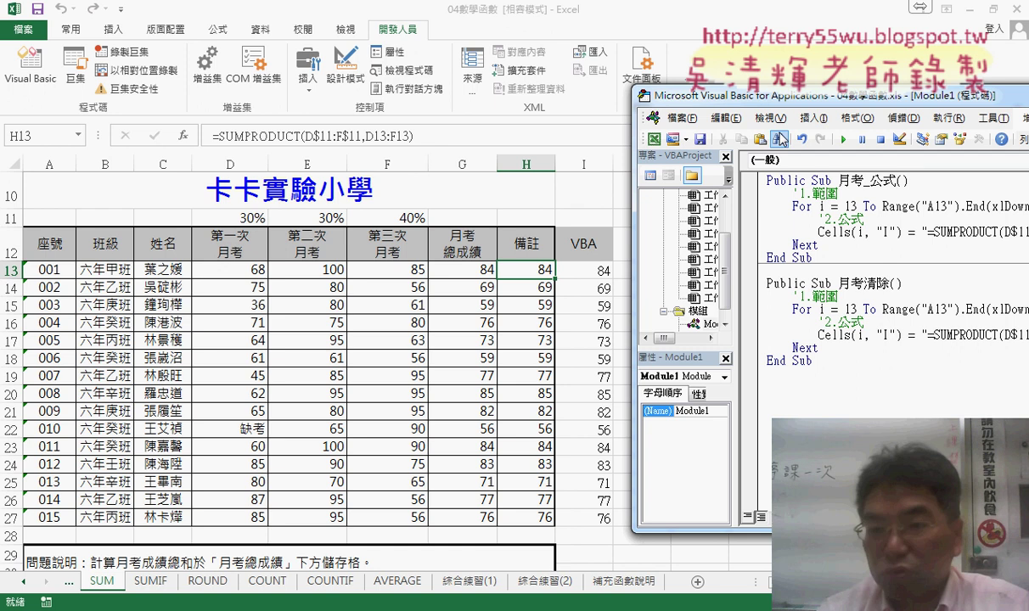
{"action": "left_click_drag", "start_coordinate": [800, 107], "coordinate": [441, 77]}
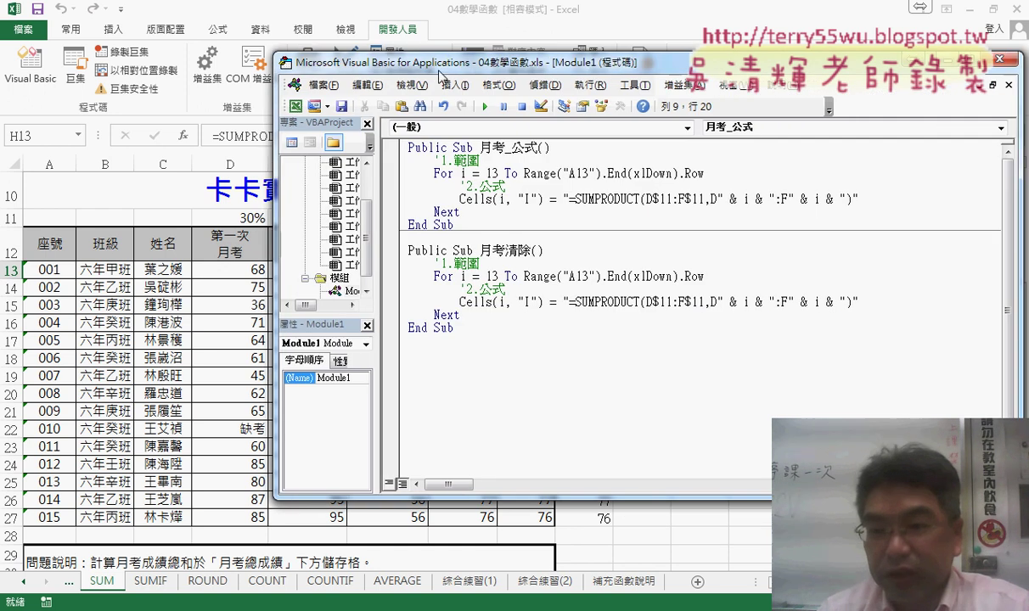
Delete the formula string so 月考清除 sets Cells(i, "I") = "".
{"action": "left_click_drag", "start_coordinate": [569, 302], "coordinate": [849, 303]}
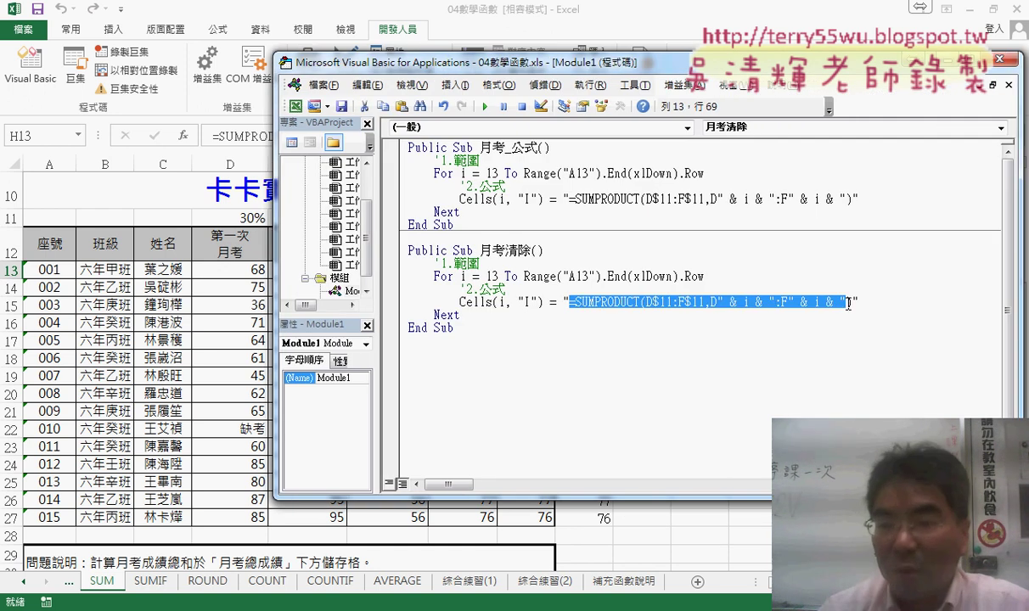
{"action": "key", "text": "Delete"}
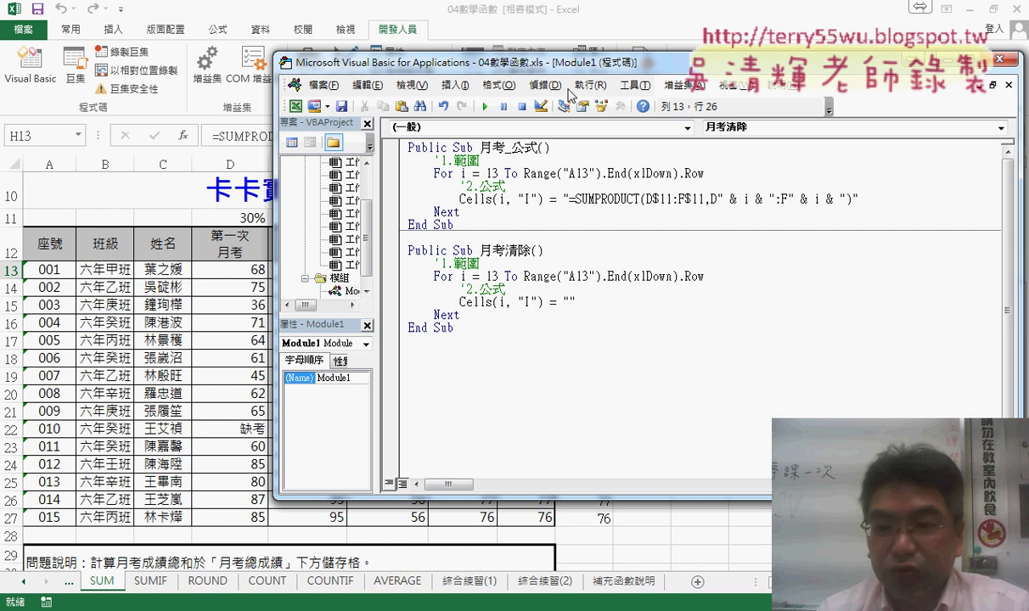
{"action": "left_click_drag", "start_coordinate": [533, 67], "coordinate": [902, 84]}
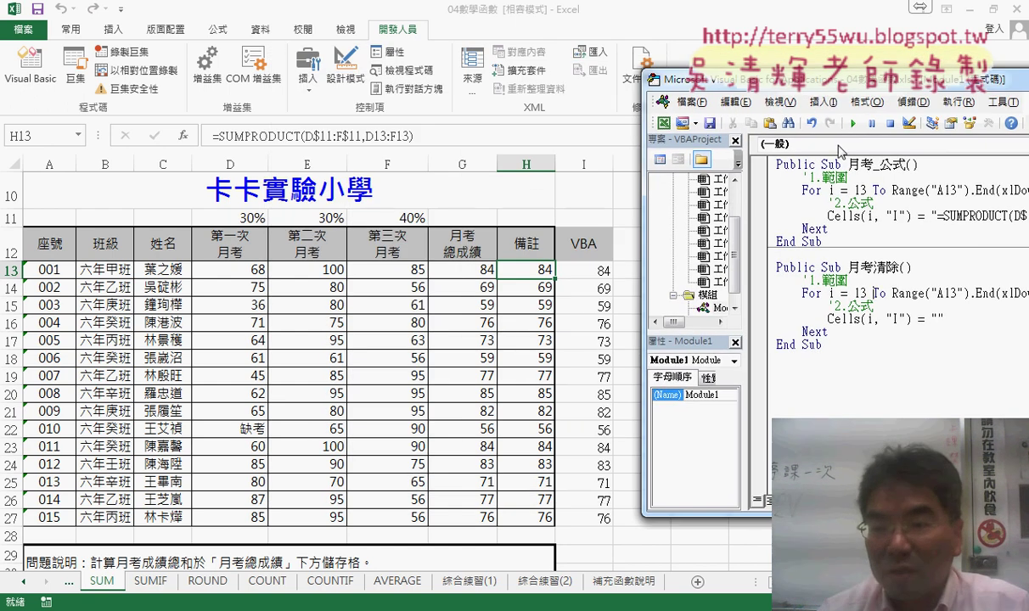
Run 月考清除 to clear column I, then rerun 月考_公式 to restore totals 84, 69, 59….
{"action": "key", "text": "F5"}
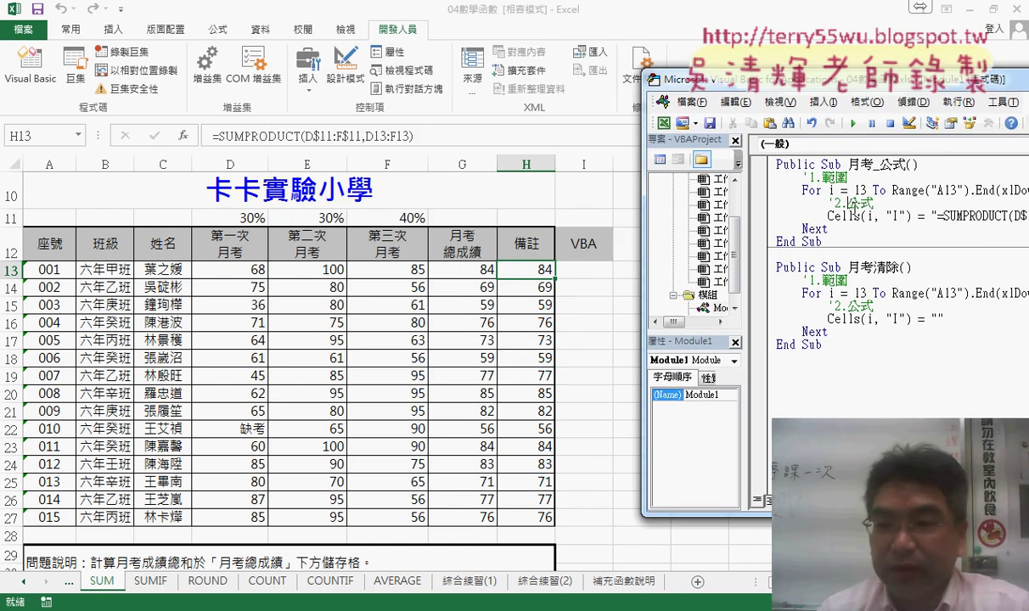
{"action": "left_click", "coordinate": [850, 124]}
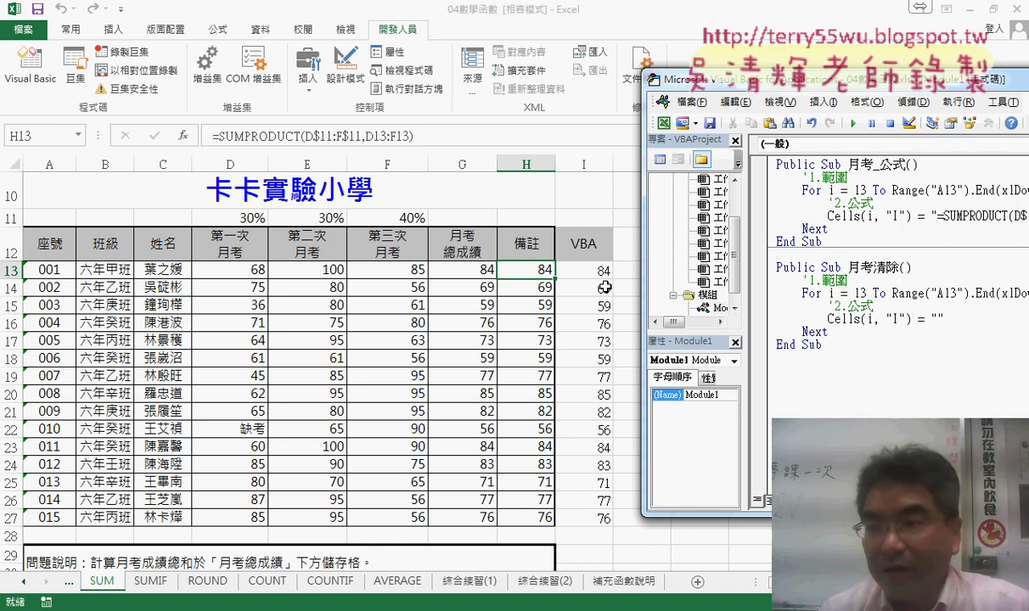
{"action": "mouse_move", "coordinate": [941, 226]}
{"action": "left_mouse_down"}
{"action": "mouse_move", "coordinate": [1004, 227]}
{"action": "mouse_move", "coordinate": [592, 255]}
{"action": "left_mouse_up"}
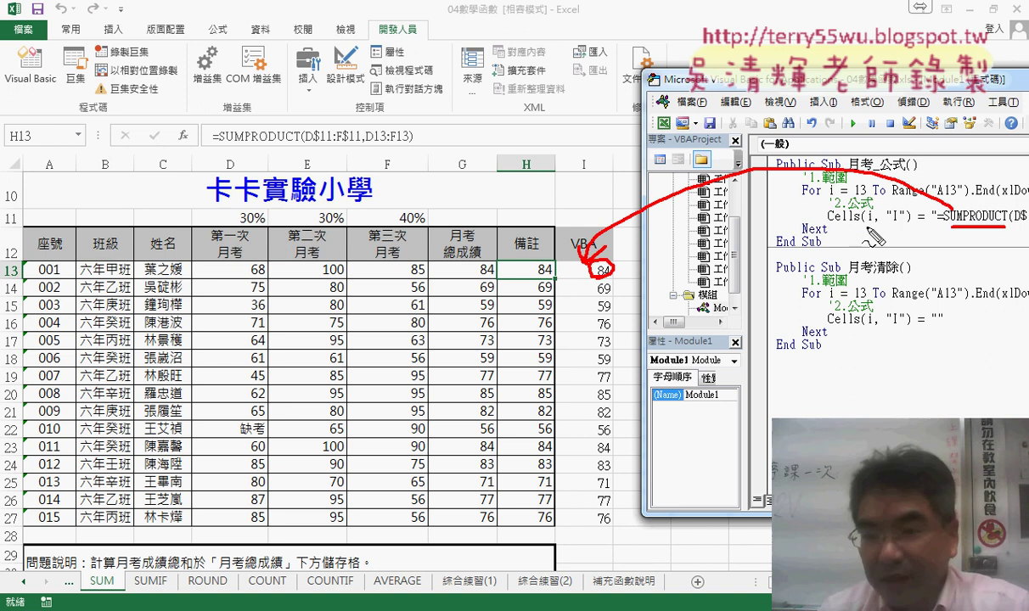
{"action": "left_click_drag", "start_coordinate": [828, 223], "coordinate": [892, 223]}
{"action": "mouse_move", "coordinate": [598, 280]}
{"action": "left_mouse_down"}
{"action": "mouse_move", "coordinate": [614, 443]}
{"action": "mouse_move", "coordinate": [610, 415]}
{"action": "left_mouse_up"}
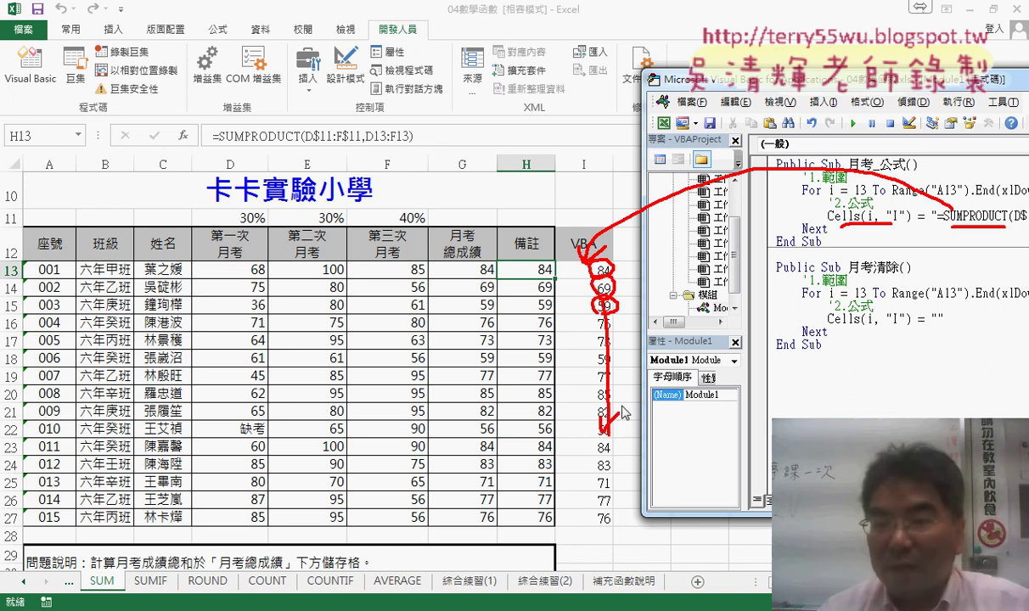
{"action": "key", "text": "Escape"}
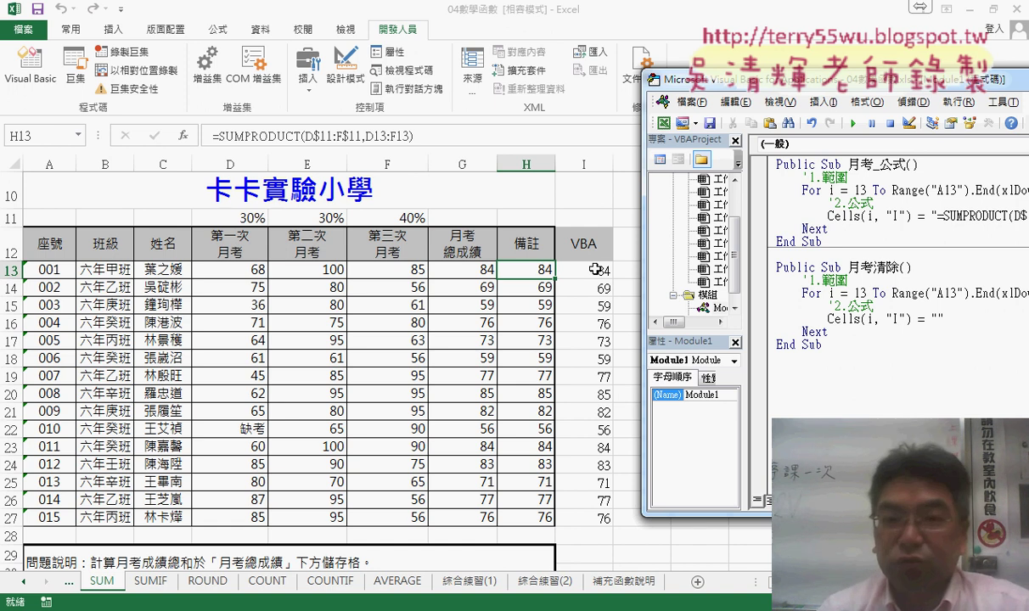
Check the formulas the macro wrote into cells I13, I14 and I15.
{"action": "left_click", "coordinate": [598, 269]}
{"action": "left_click", "coordinate": [600, 304]}
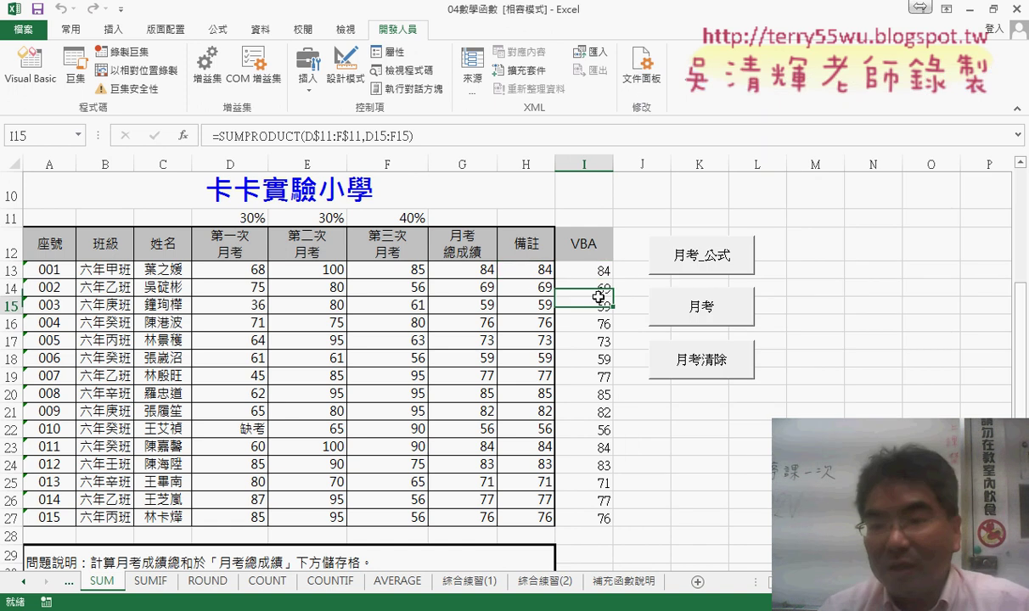
{"action": "left_click", "coordinate": [592, 269]}
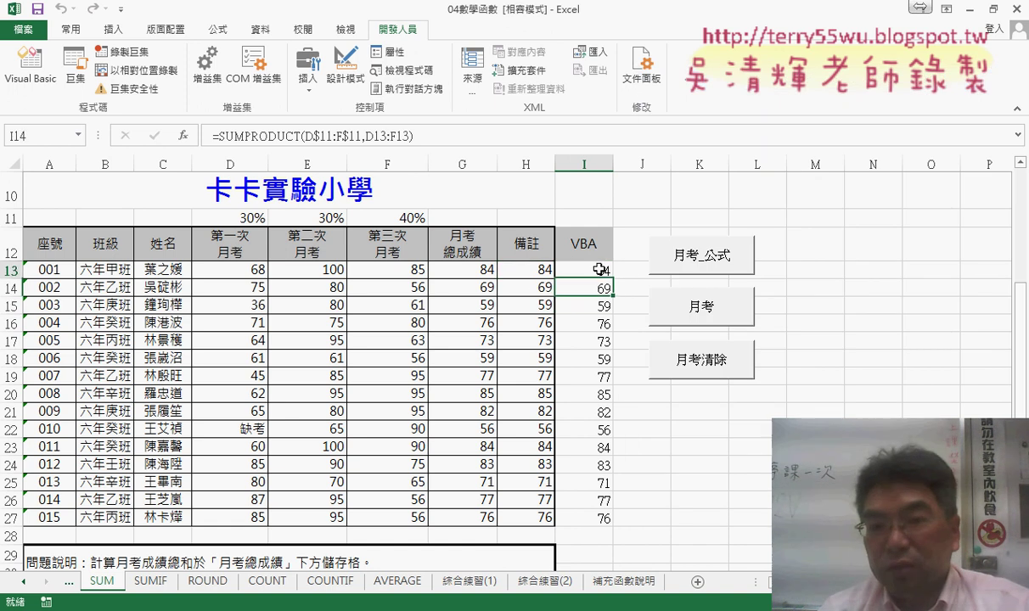
{"action": "left_click", "coordinate": [601, 289]}
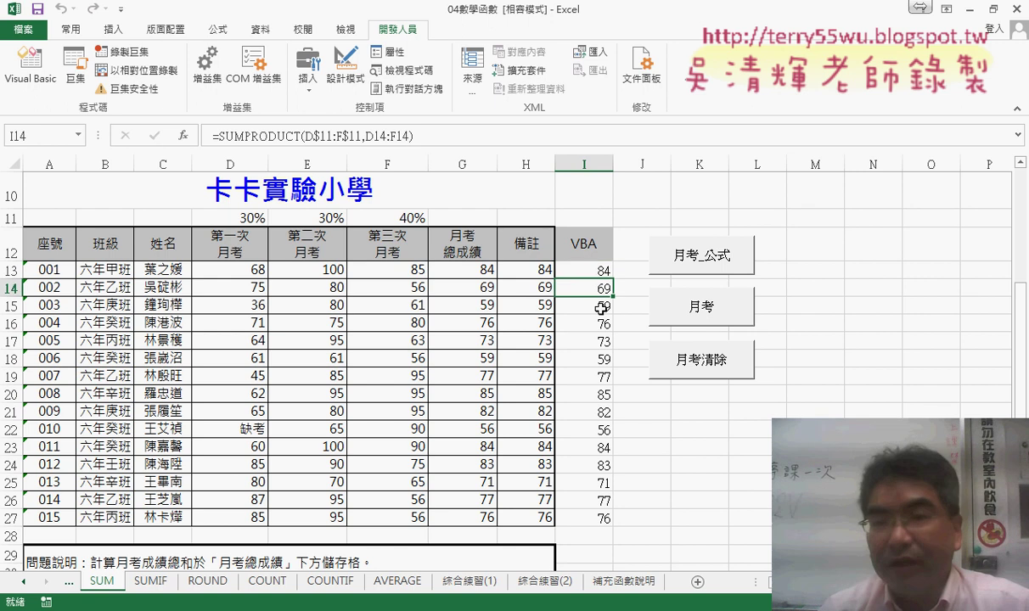
{"action": "left_click", "coordinate": [601, 307]}
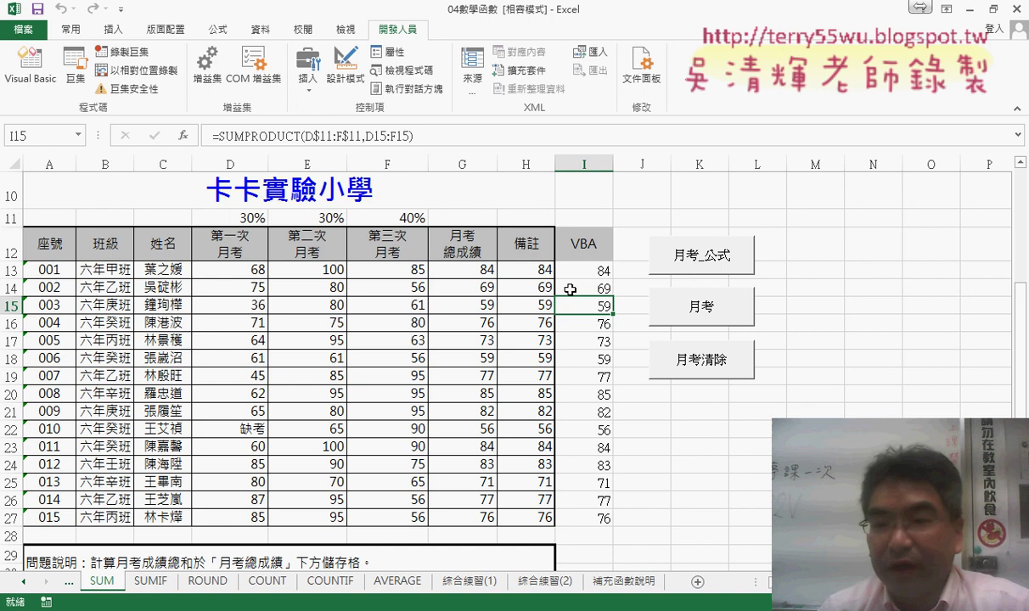
Run 月考清除, dismiss the error from the deleted 月考 macro, refill with 月考_公式, then clear again.
{"action": "left_click", "coordinate": [689, 352]}
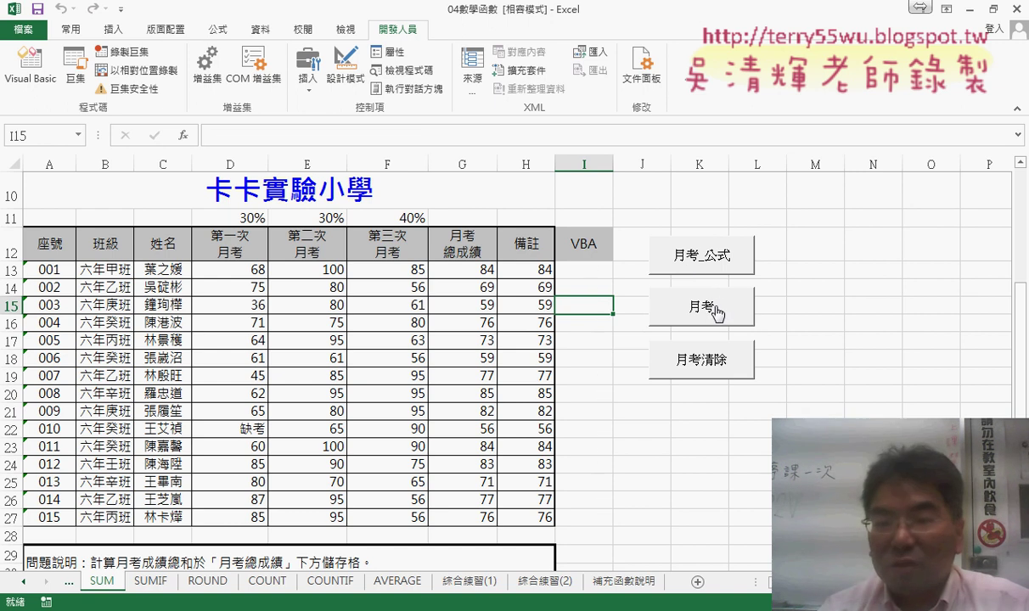
{"action": "left_click", "coordinate": [715, 311]}
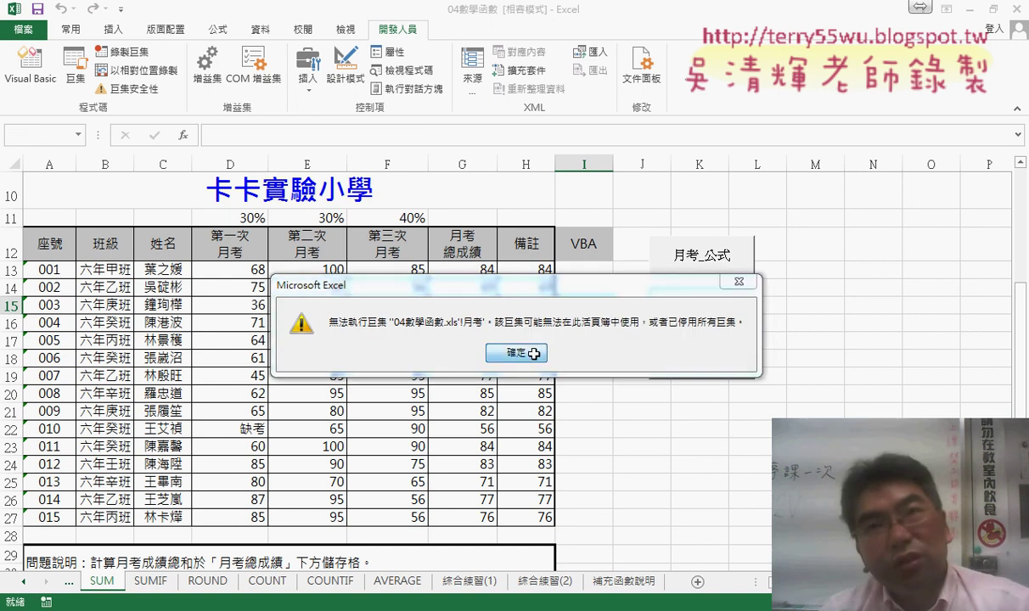
{"action": "left_click", "coordinate": [533, 353]}
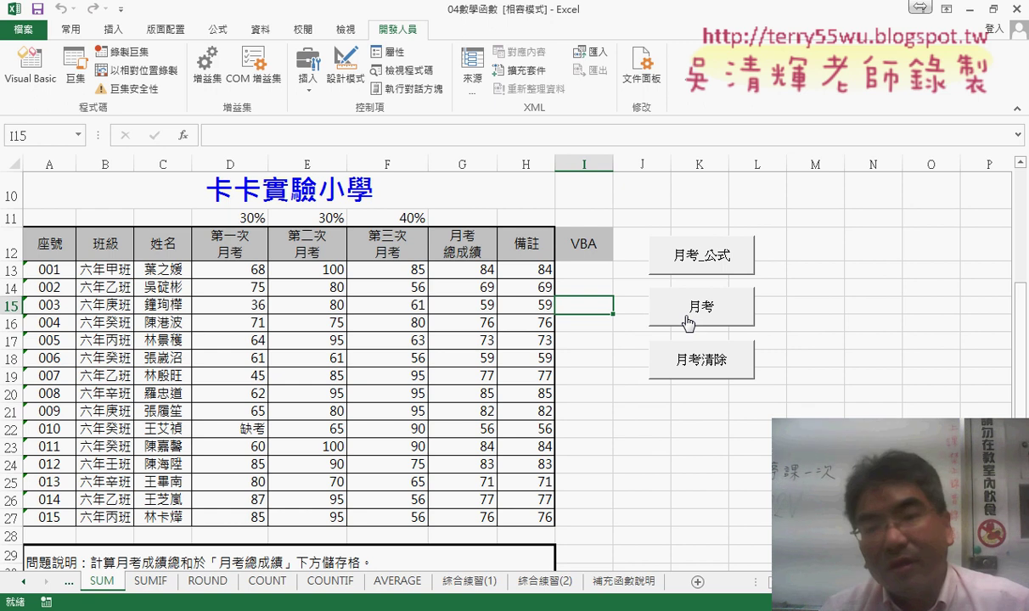
{"action": "left_click", "coordinate": [701, 311]}
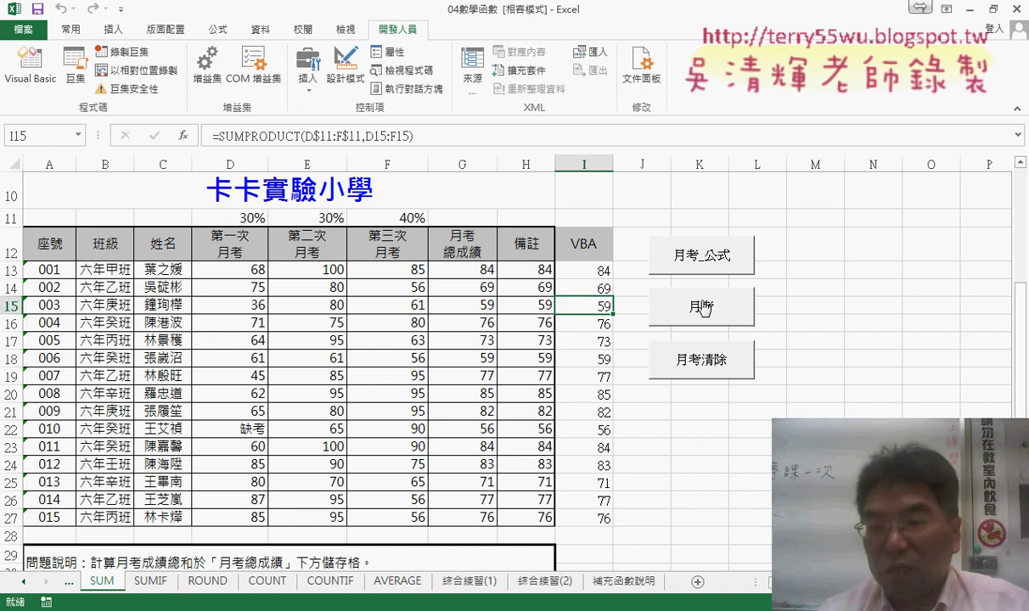
{"action": "left_click", "coordinate": [714, 367]}
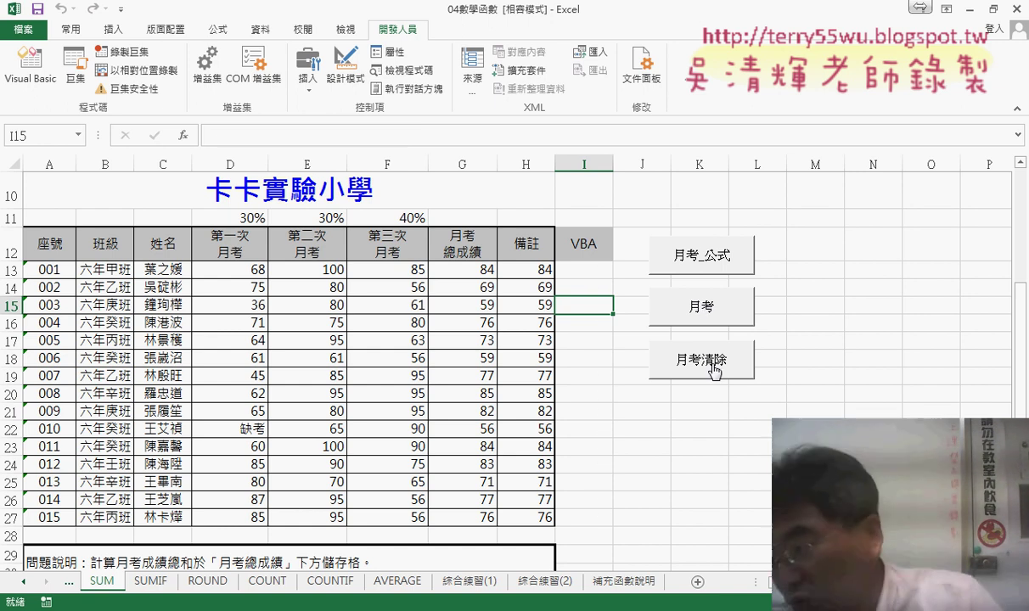